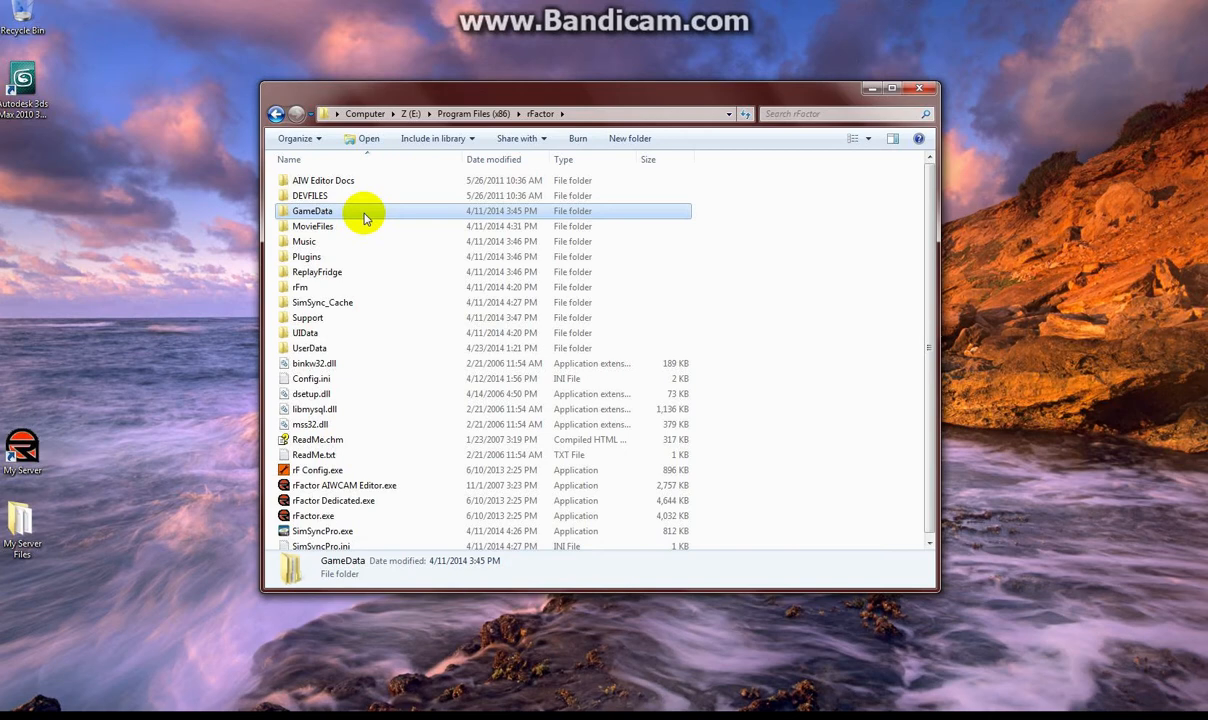
Step: Browse from the rFactor folder through GameData, Locations and BobsTrackBuilder into the Track01 folder
double_click(364, 218)
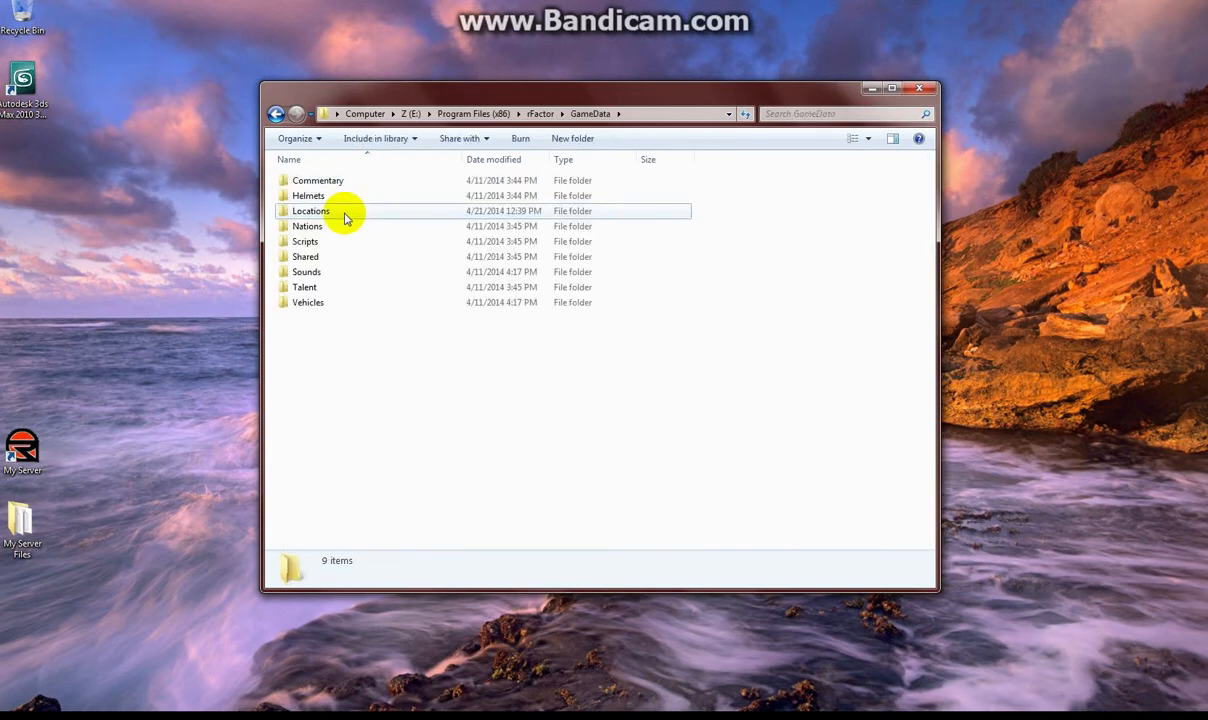
double_click(345, 216)
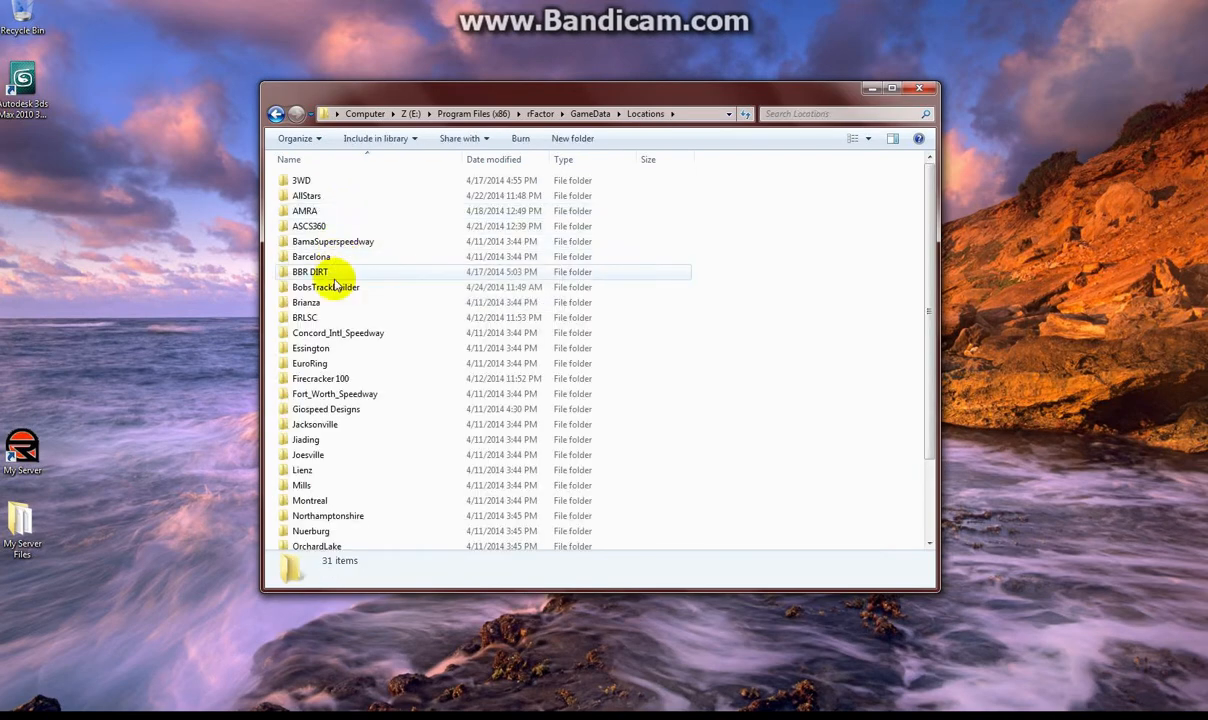
double_click(330, 286)
double_click(306, 181)
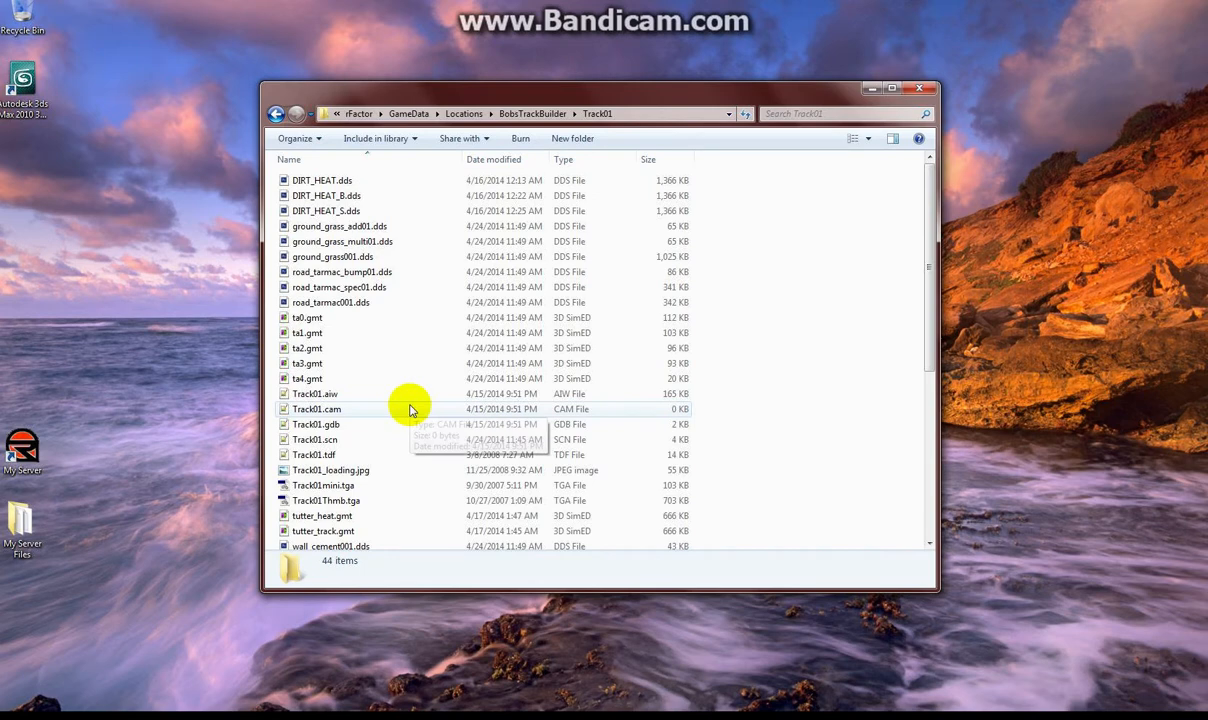
Step: Open the Track01.scn file with 3DSimED
left_click(350, 442)
right_click(350, 442)
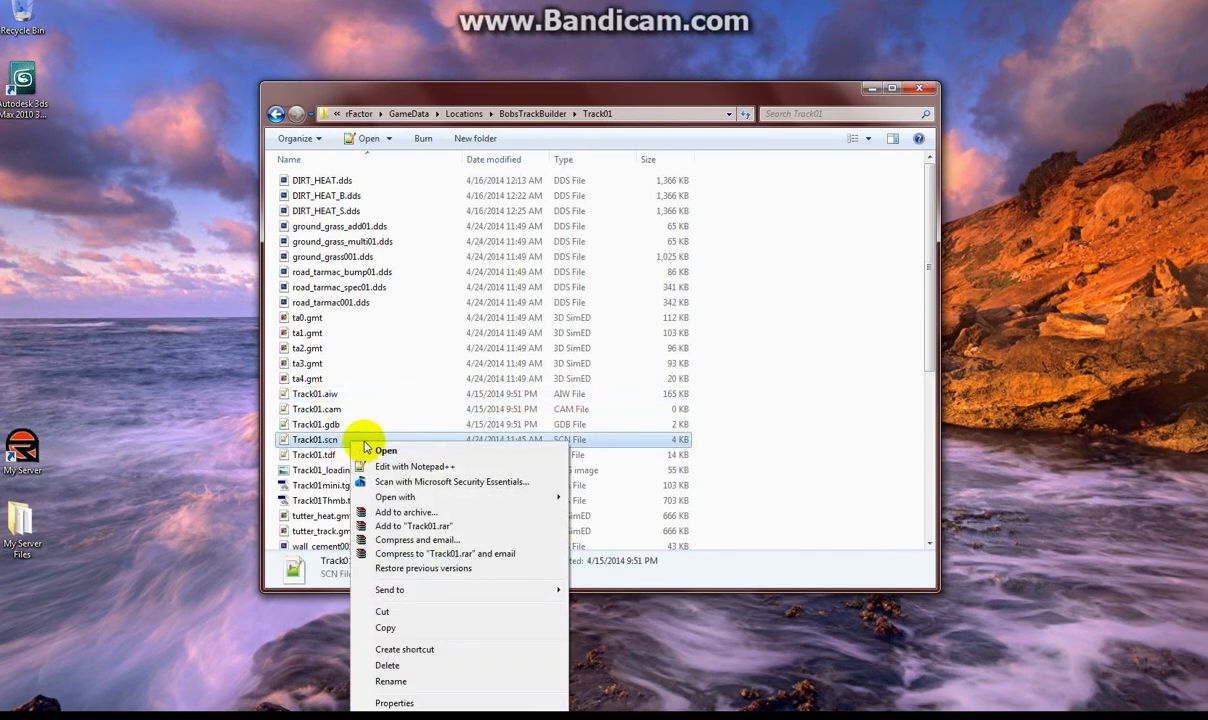
mouse_move(538, 500)
left_click(600, 498)
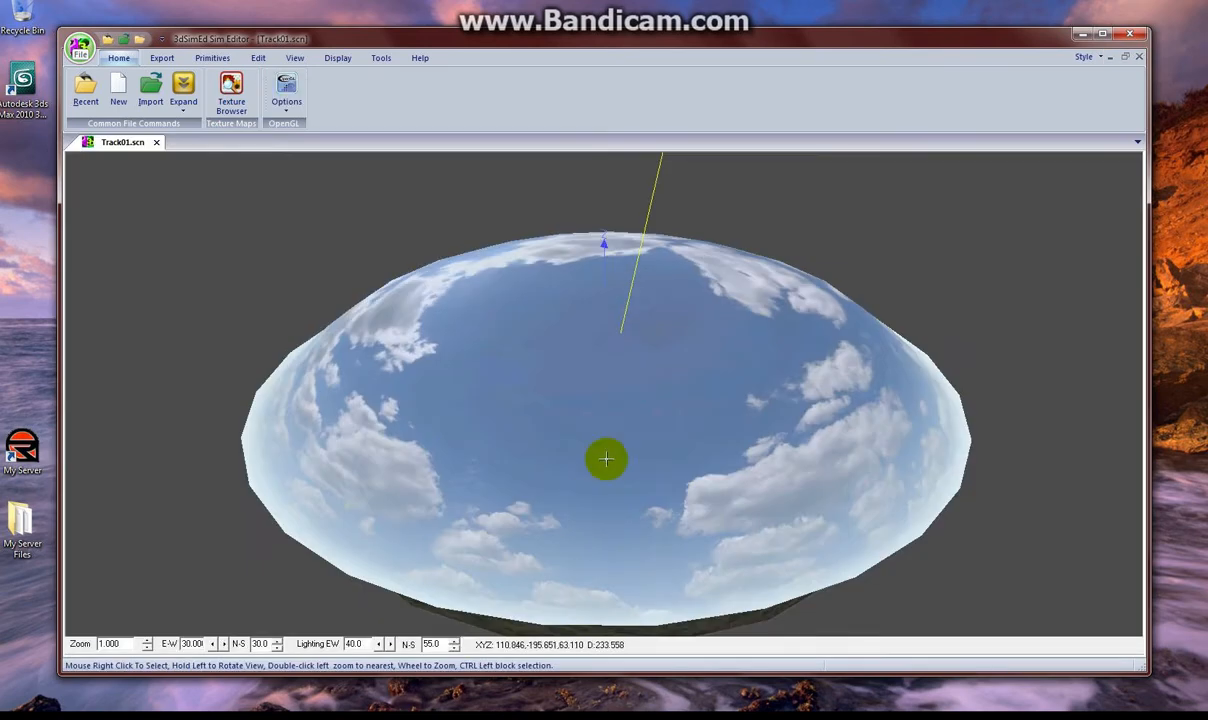
Step: Hide the skybox object skyboxi.gmt and bring the track surface into close view
right_click(606, 432)
mouse_move(722, 538)
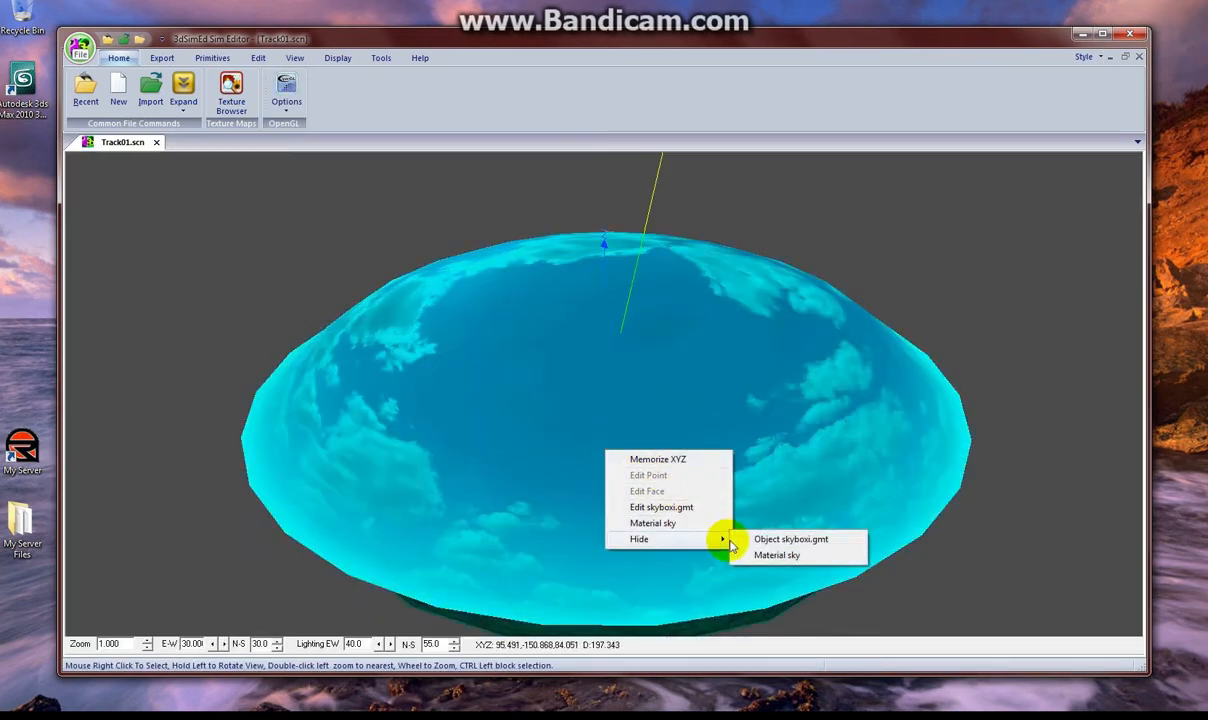
left_click(765, 539)
left_click_drag(600, 400, 700, 407)
double_click(699, 406)
scroll(556, 456, "up", 3)
left_click_drag(552, 457, 590, 450)
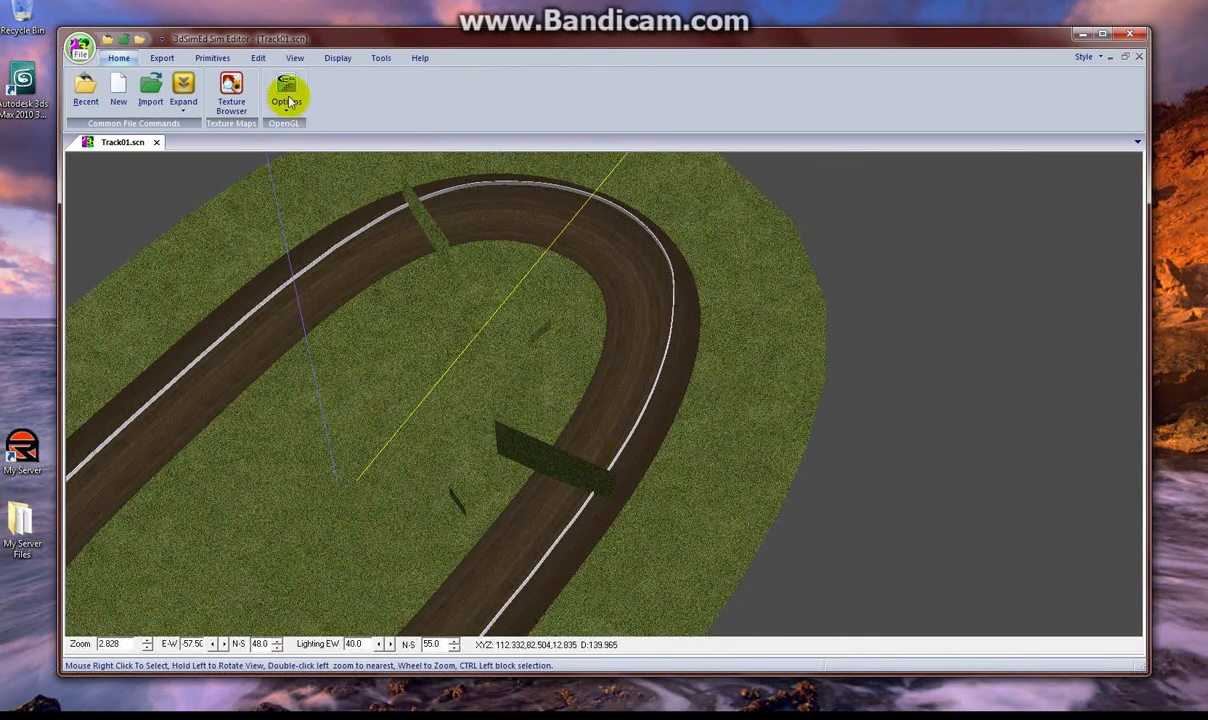
Step: Open the material list with highlighting and examine which geometry the background materials from bk01 onward cover
left_click(256, 60)
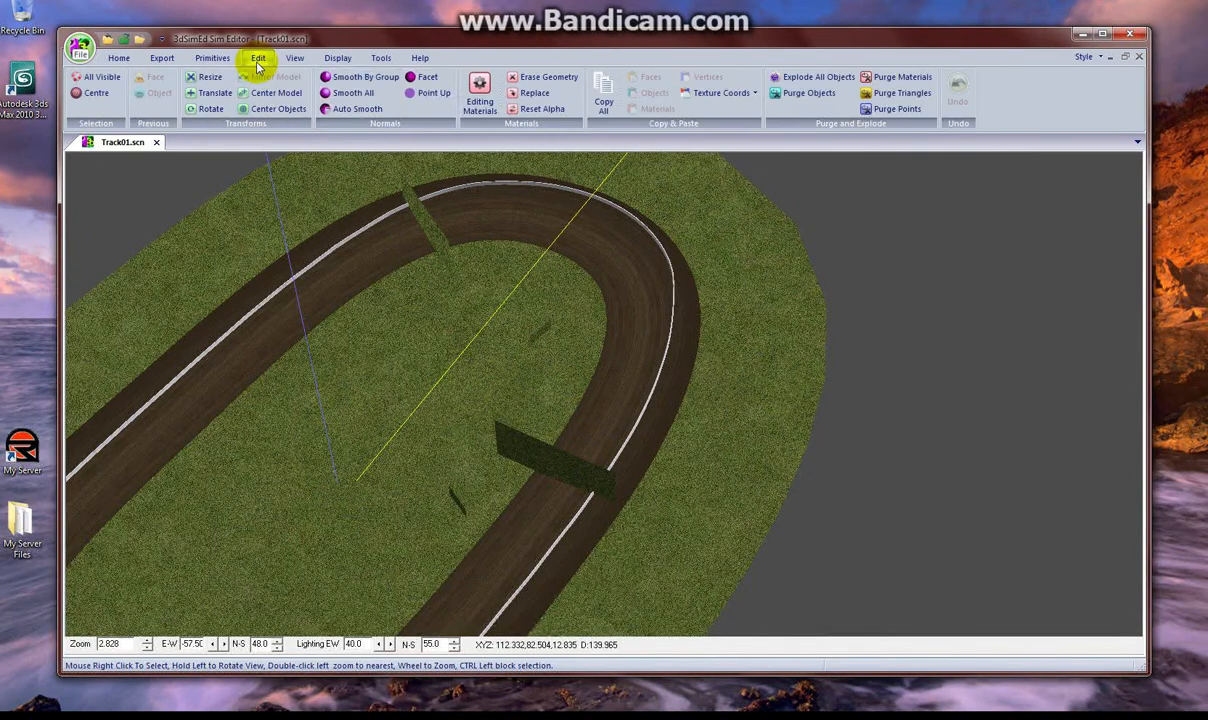
left_click(481, 97)
left_click_drag(585, 197, 888, 177)
mouse_move(962, 222)
left_mouse_down()
mouse_move(967, 270)
mouse_move(973, 217)
left_mouse_up()
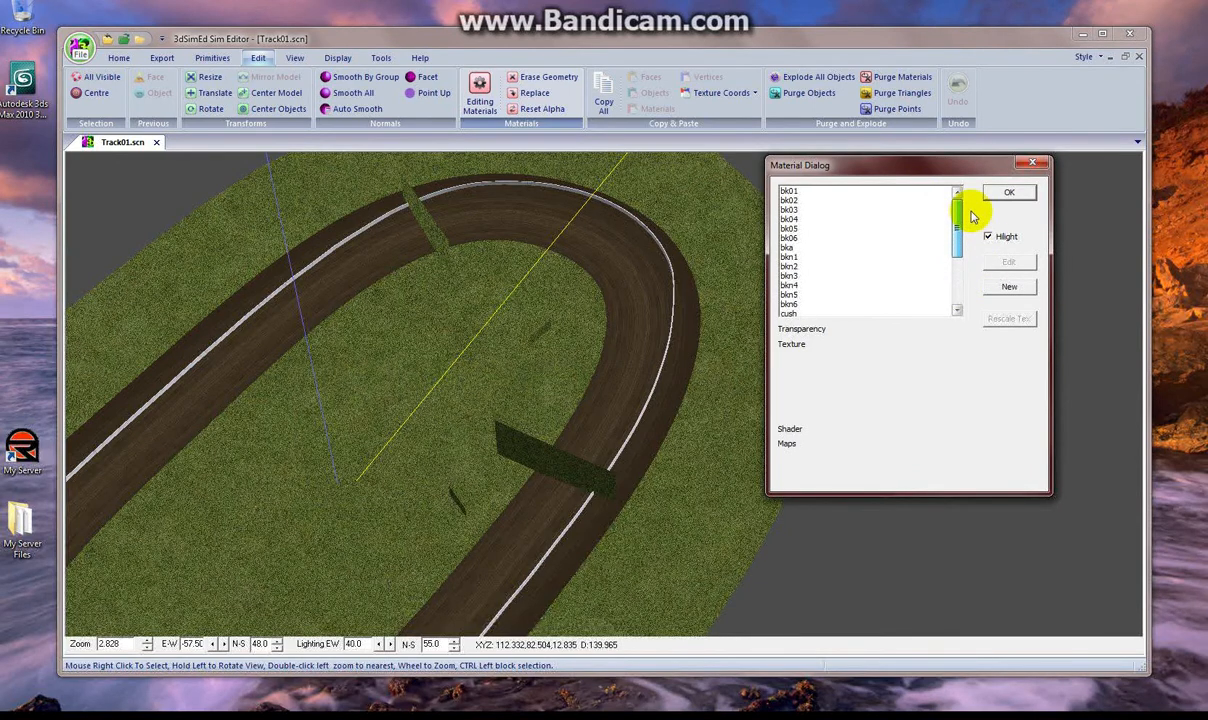
left_click(788, 191)
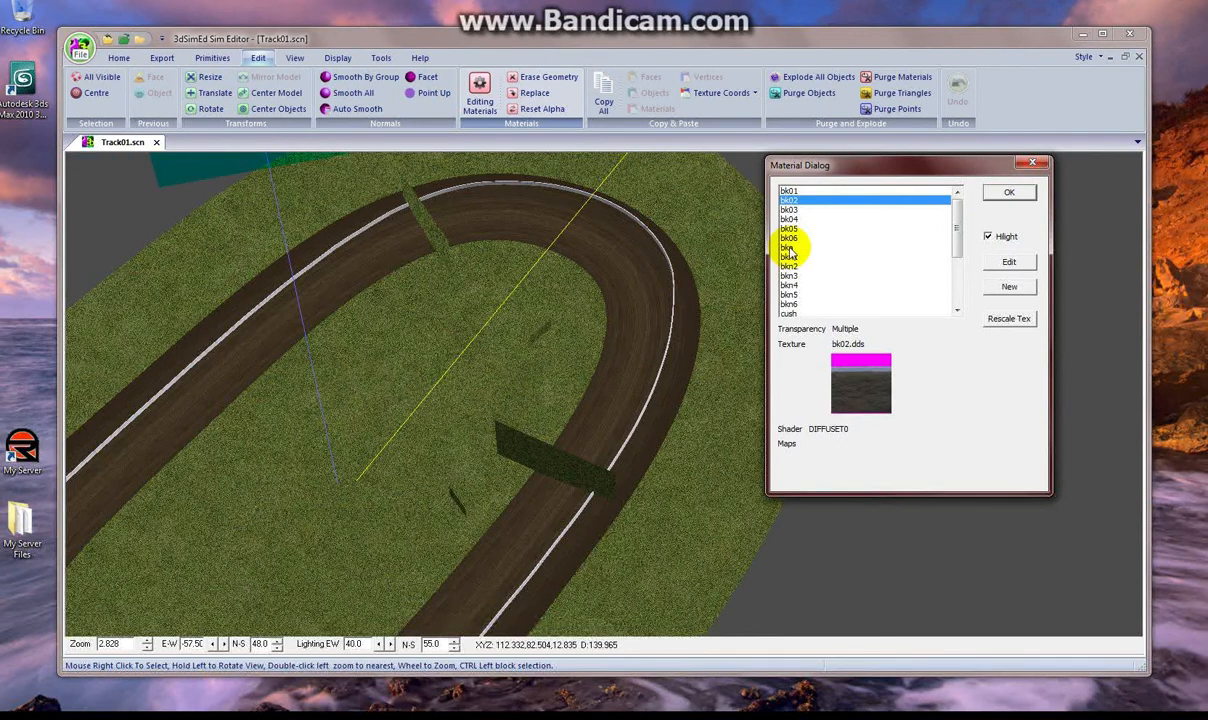
key("Down")
key("Down")
key("Down")
key("Down")
key("Down")
key("Down")
key("Down")
key("Down")
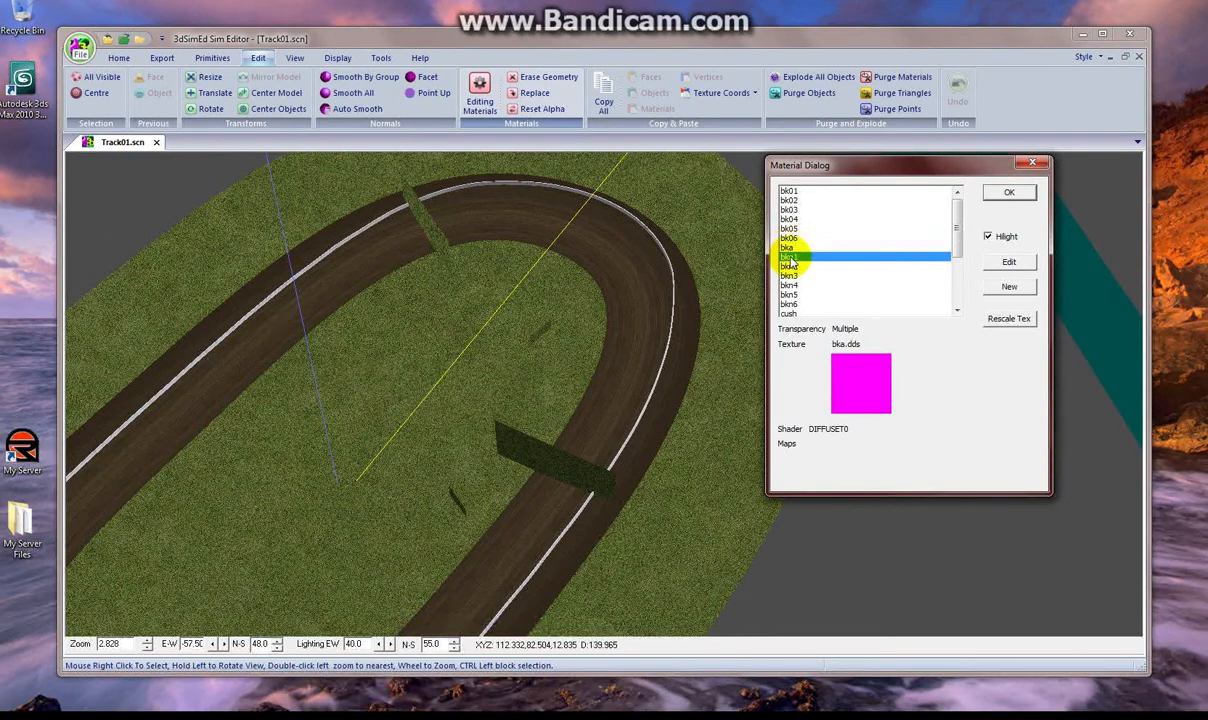
key("Down")
scroll(795, 295, "down", 4)
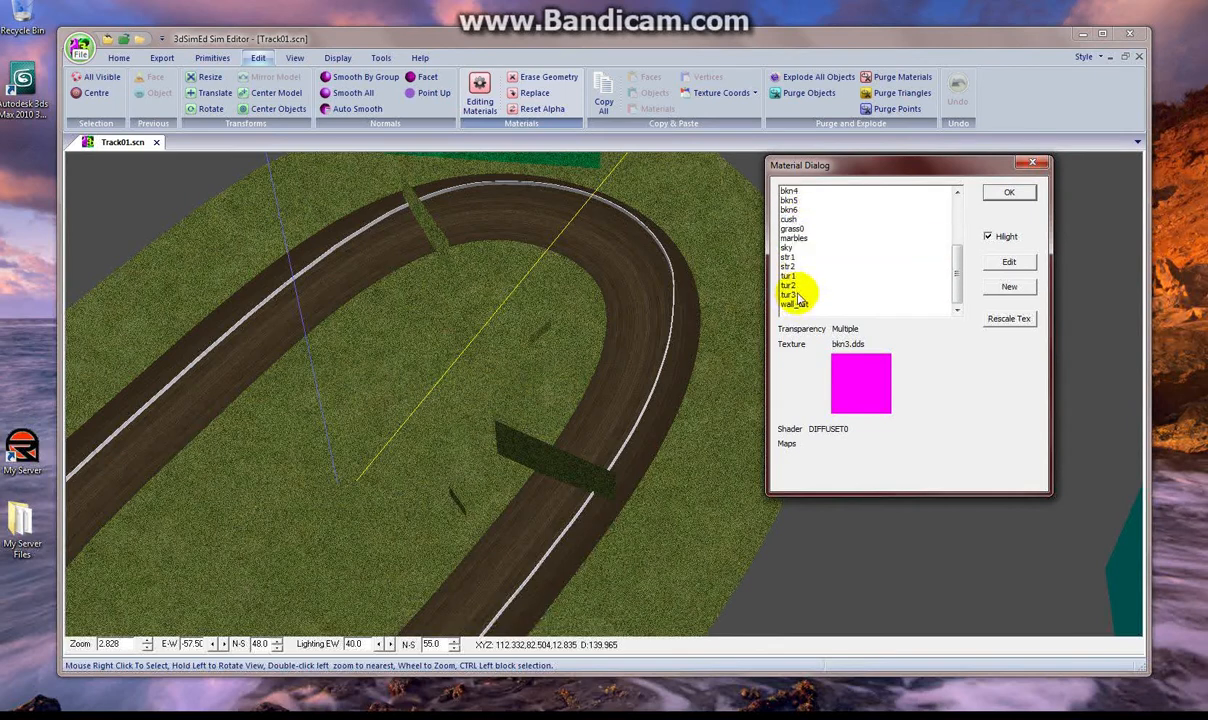
Step: Examine the track materials from wall_tut back to cush on the model and close the material list
left_click(796, 304)
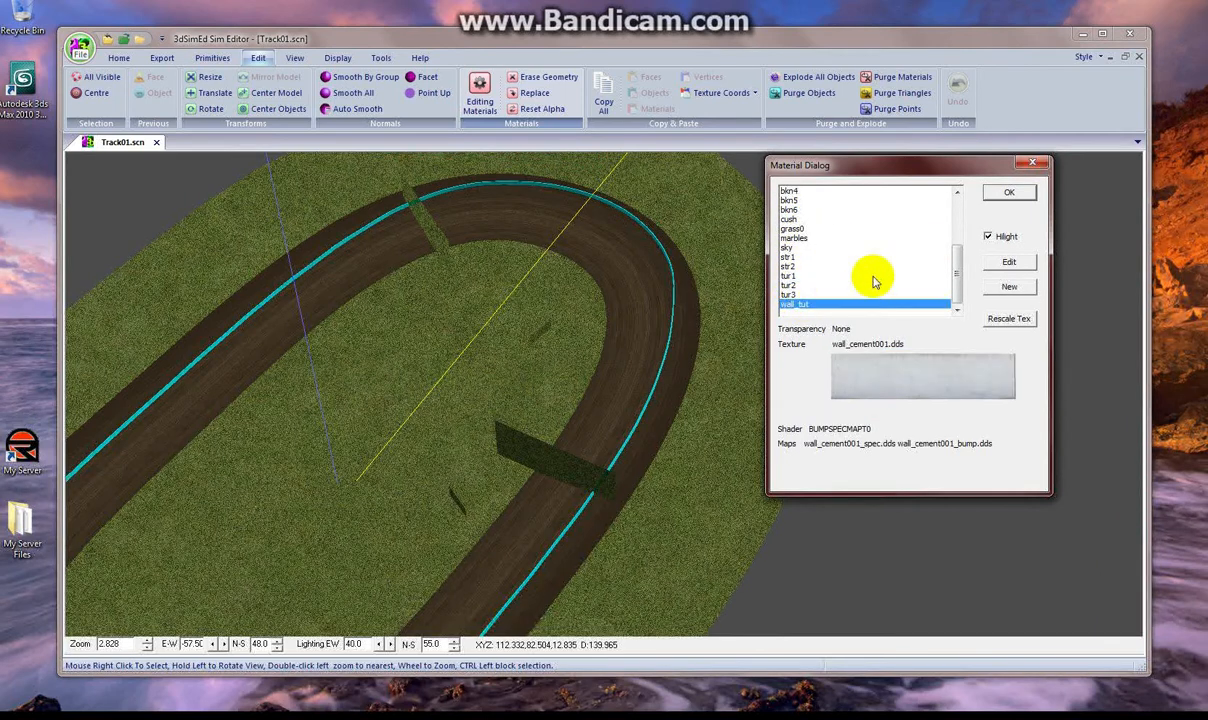
key("Up")
key("Up")
key("Up")
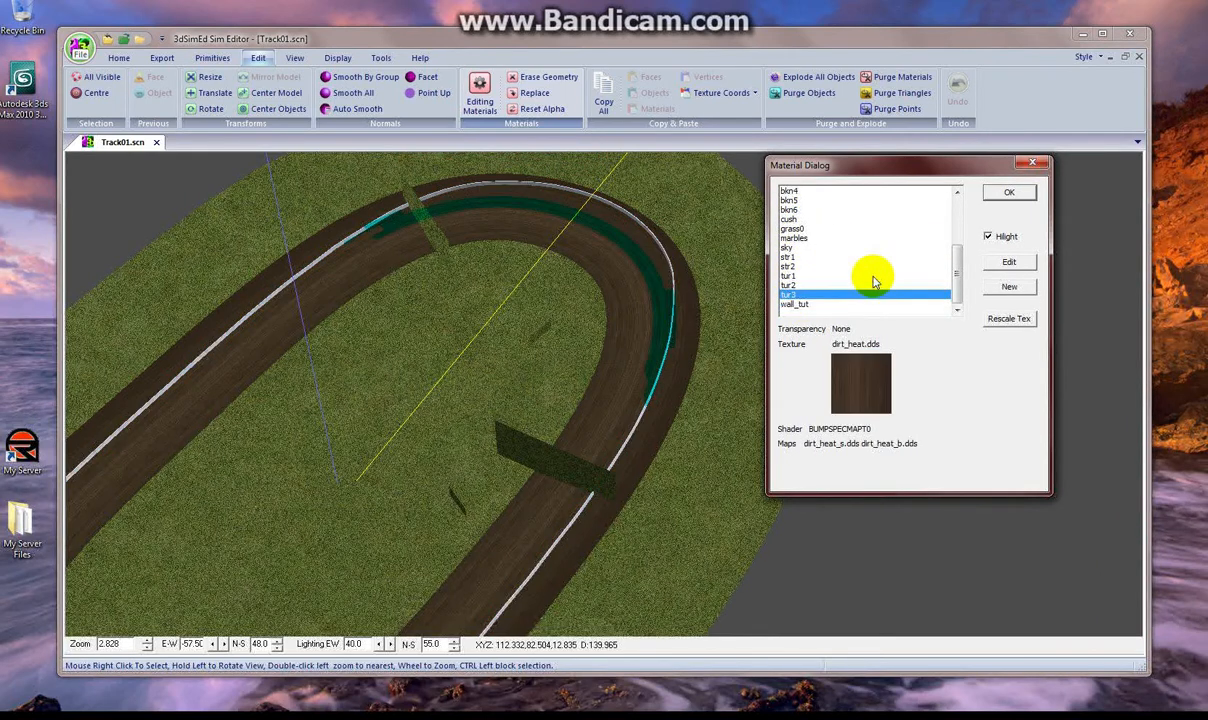
key("Up")
key("Up")
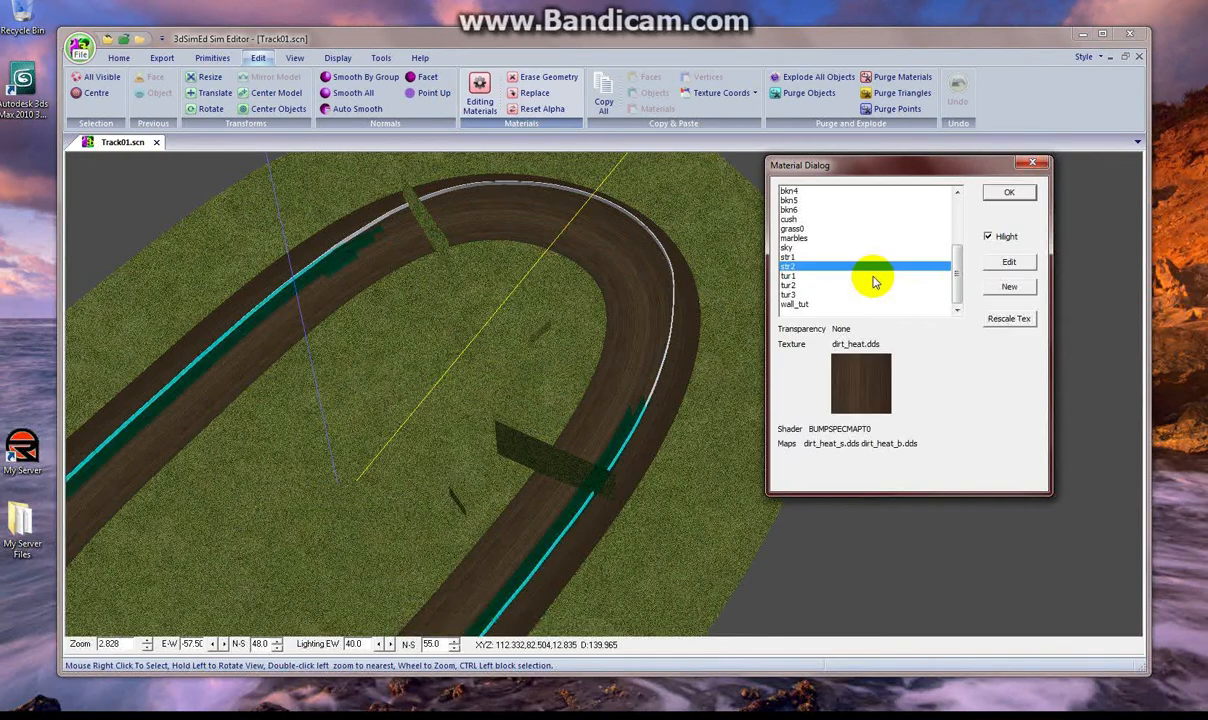
key("Up")
key("Up")
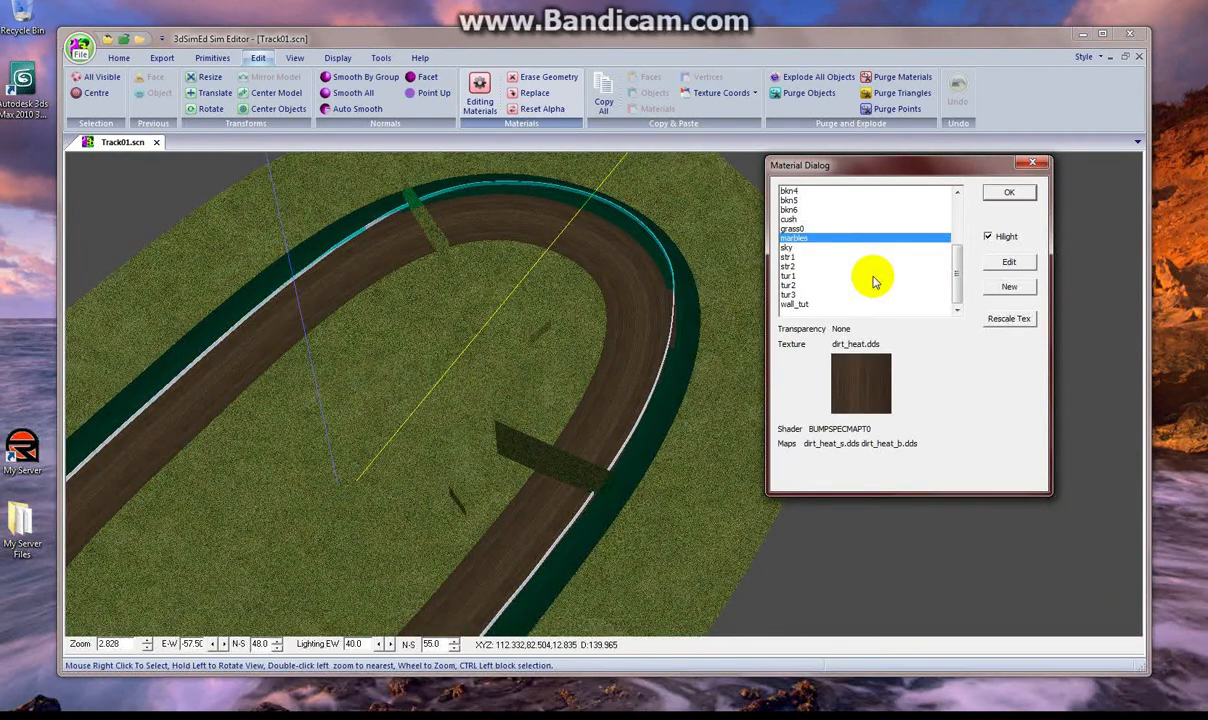
key("Up")
key("Up")
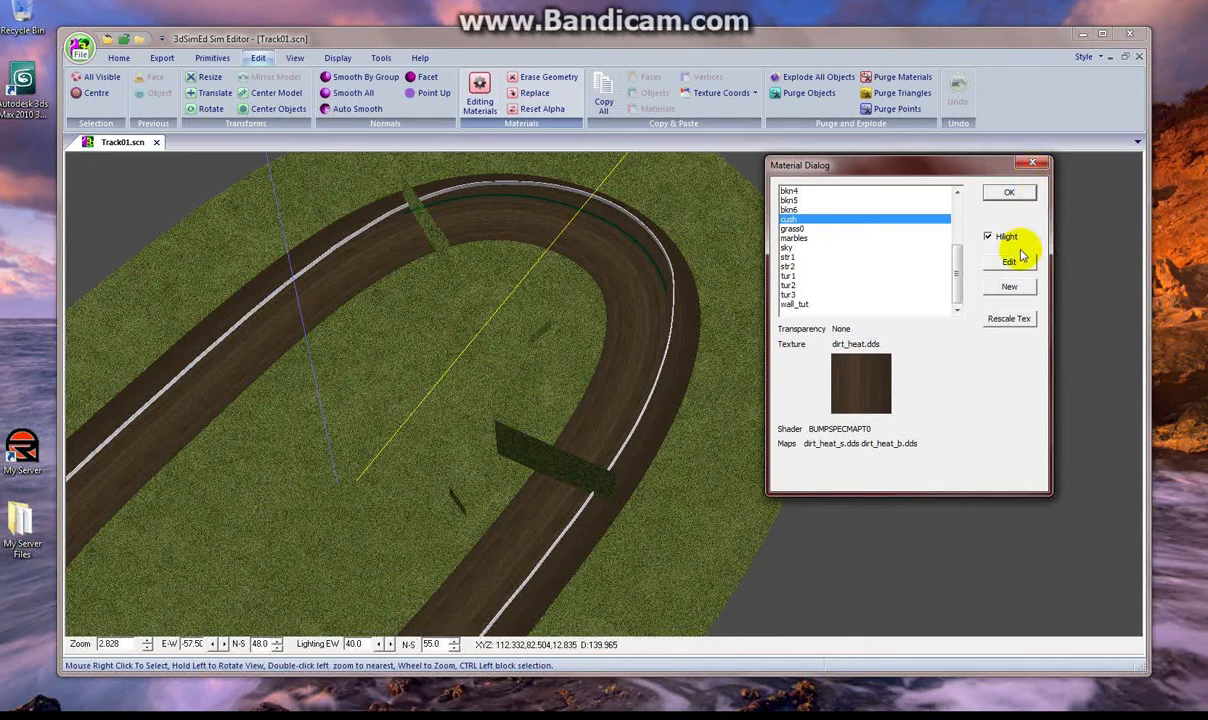
left_click(1032, 162)
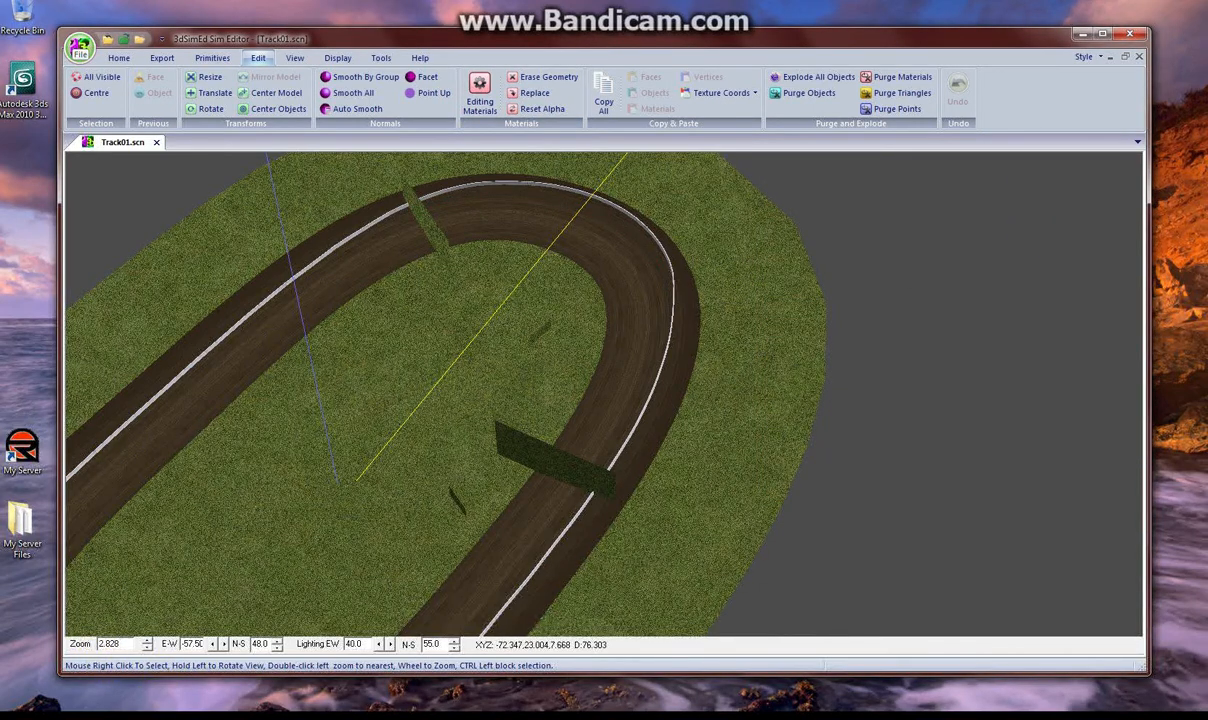
Step: Switch to the Track01 folder, open Track01.tdf in Notepad++ and look through its track variables and feedback sections
key("alt+Tab")
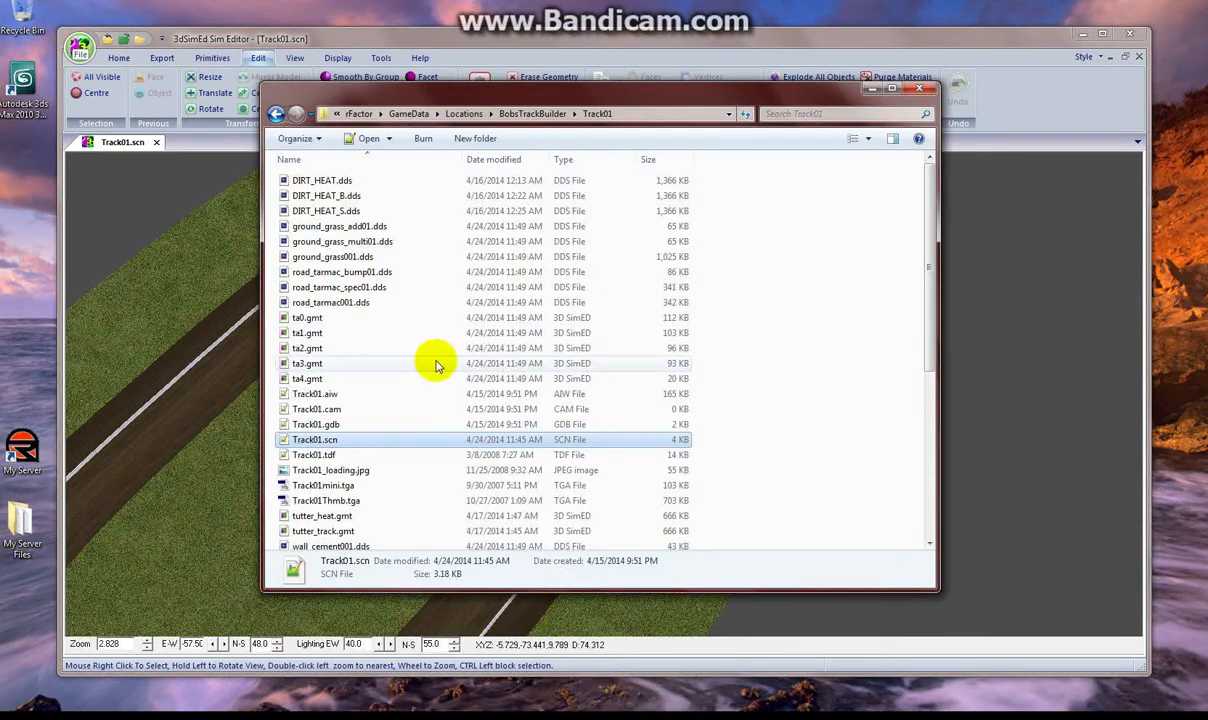
double_click(319, 455)
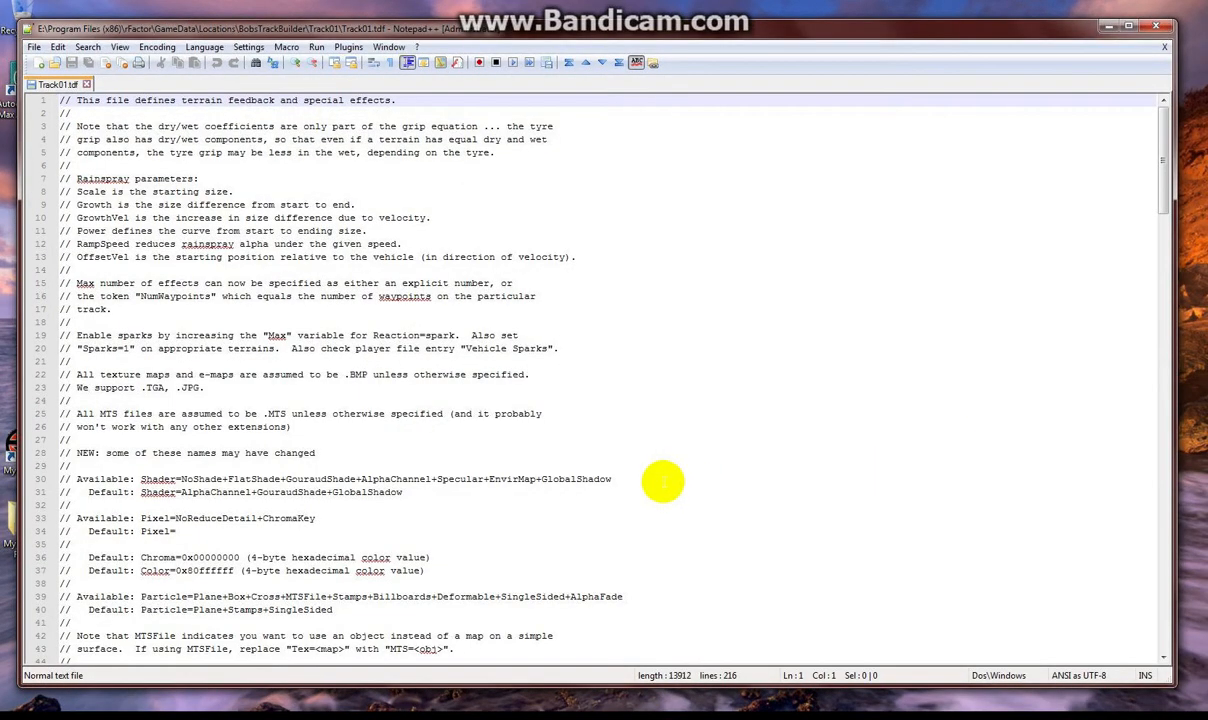
scroll(490, 475, "down", 4)
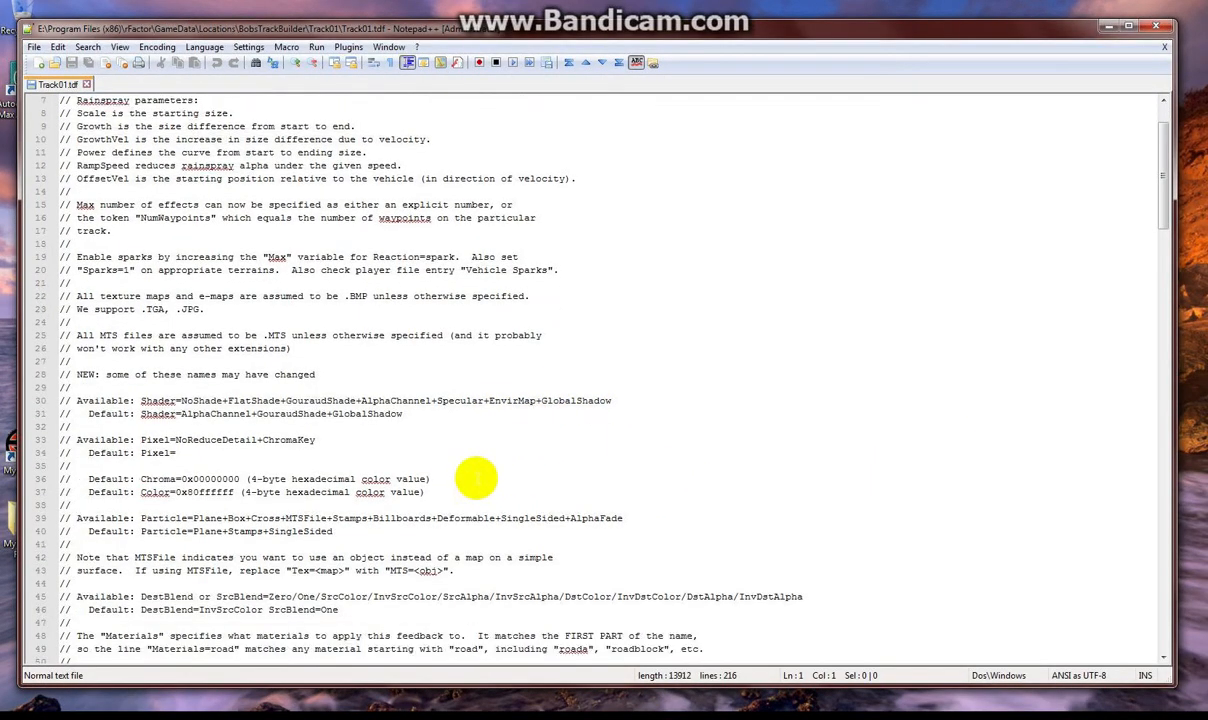
scroll(213, 437, "down", 7)
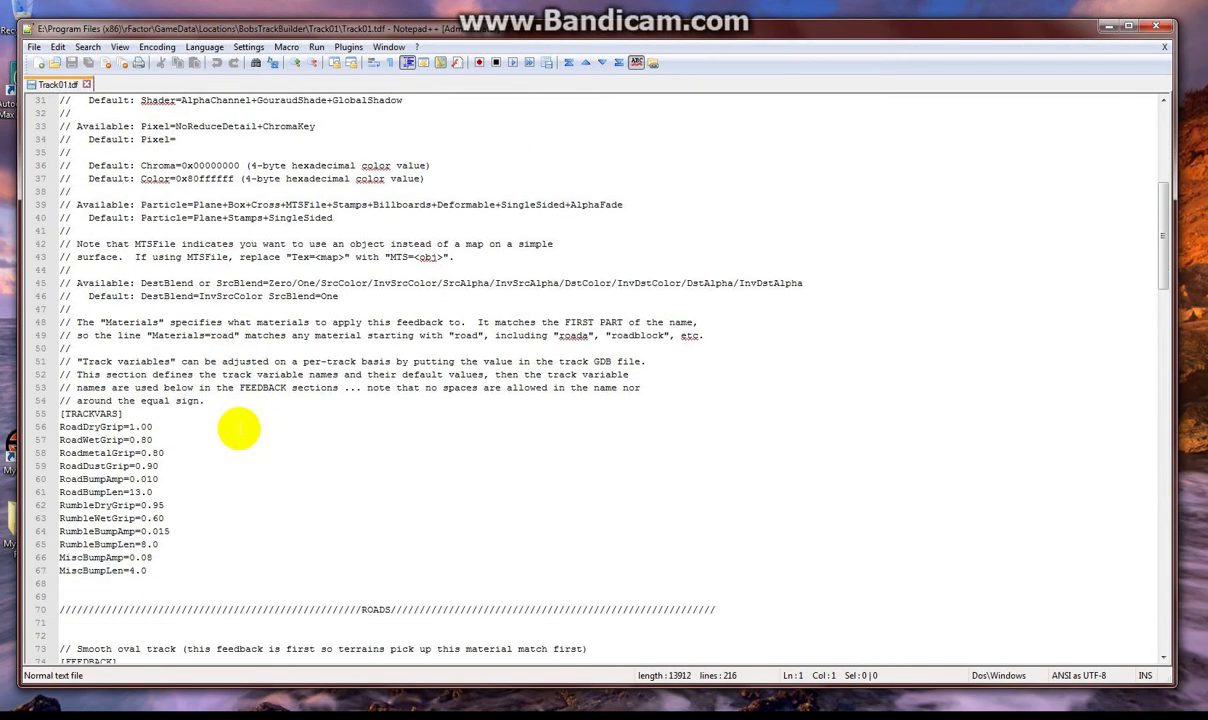
scroll(245, 430, "down", 4)
scroll(312, 478, "down", 1)
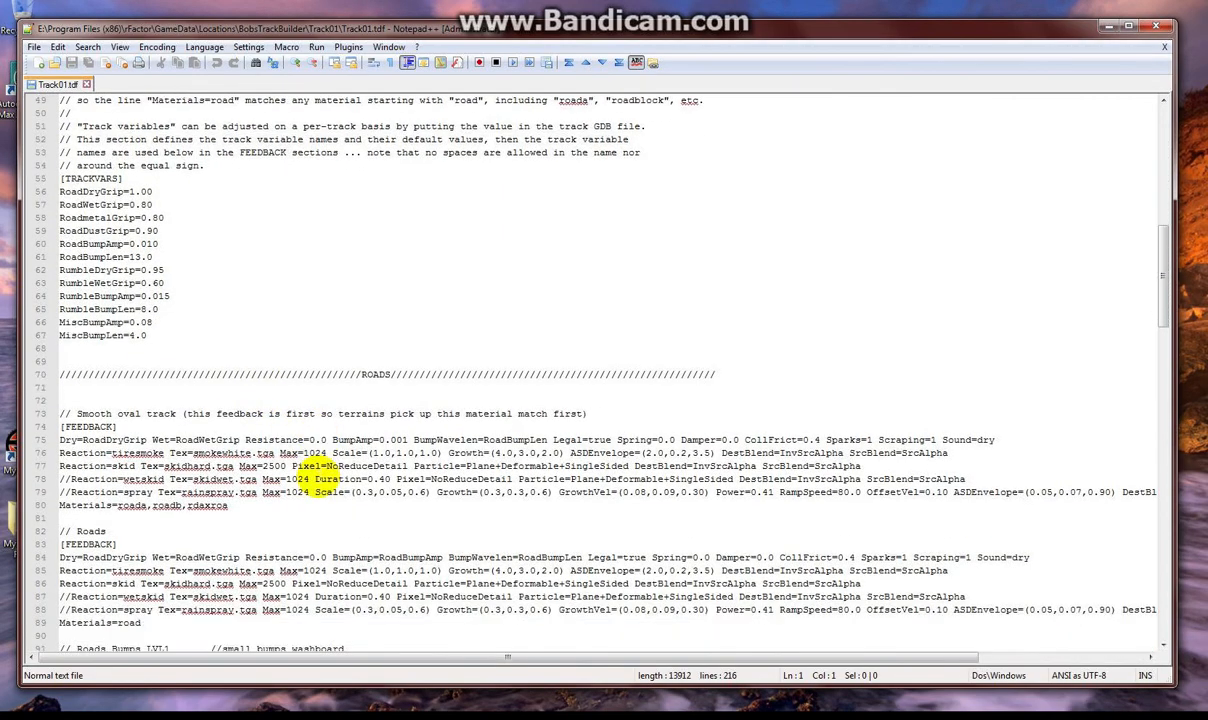
Step: Delete all the introductory comment lines above the [TRACKVARS] heading in Track01.tdf
scroll(316, 479, "up", 15)
scroll(221, 478, "down", 7)
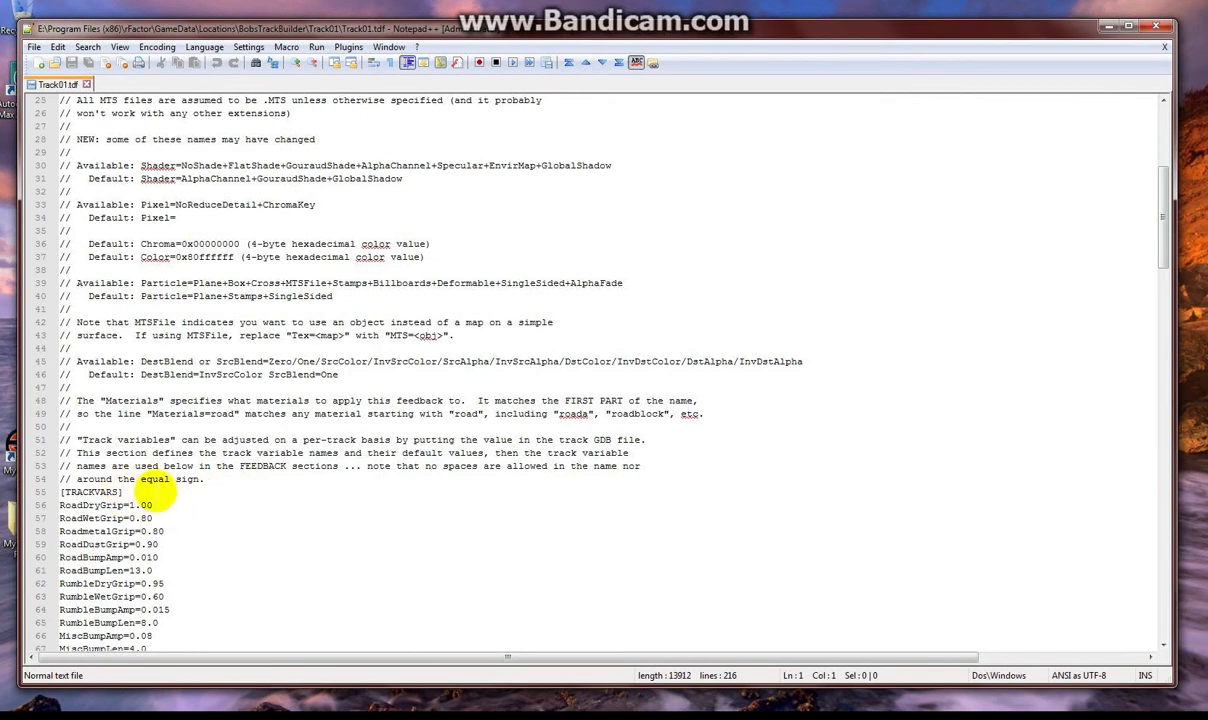
left_click_drag(203, 478, 200, 88)
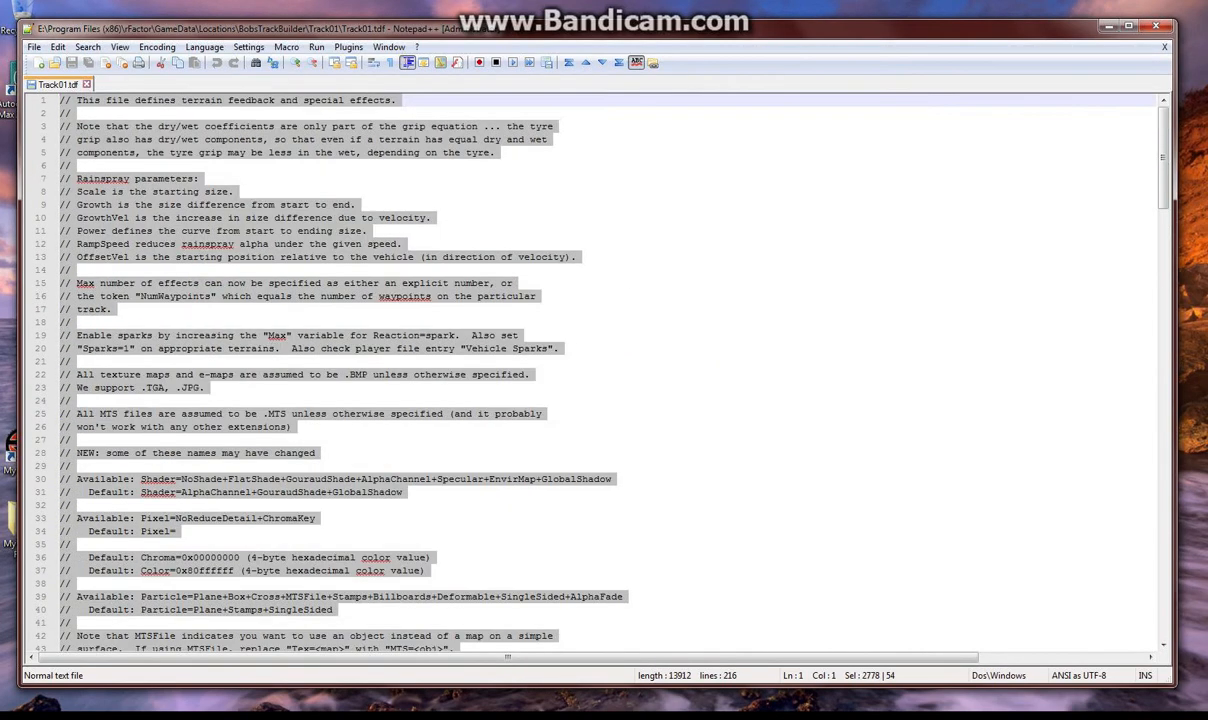
key("Delete")
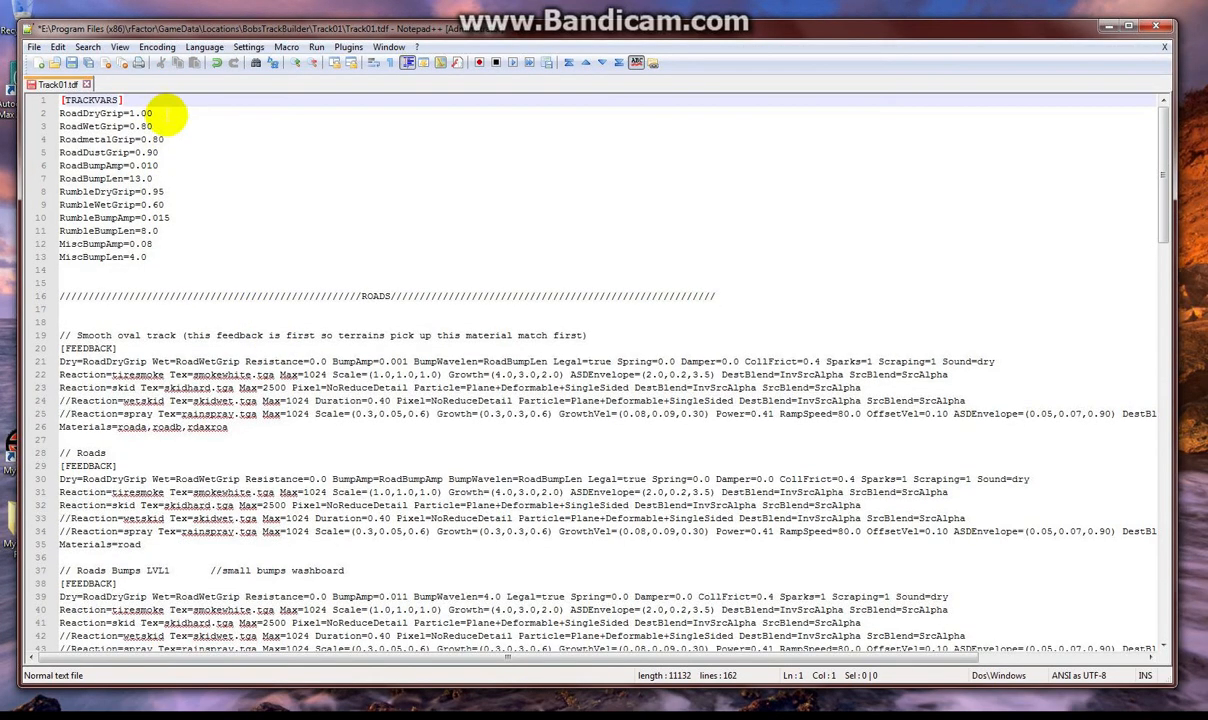
Step: Remove the RoadmetalGrip, RoadDustGrip, Rumble and MiscBump variables from the [TRACKVARS] section
left_click(165, 113)
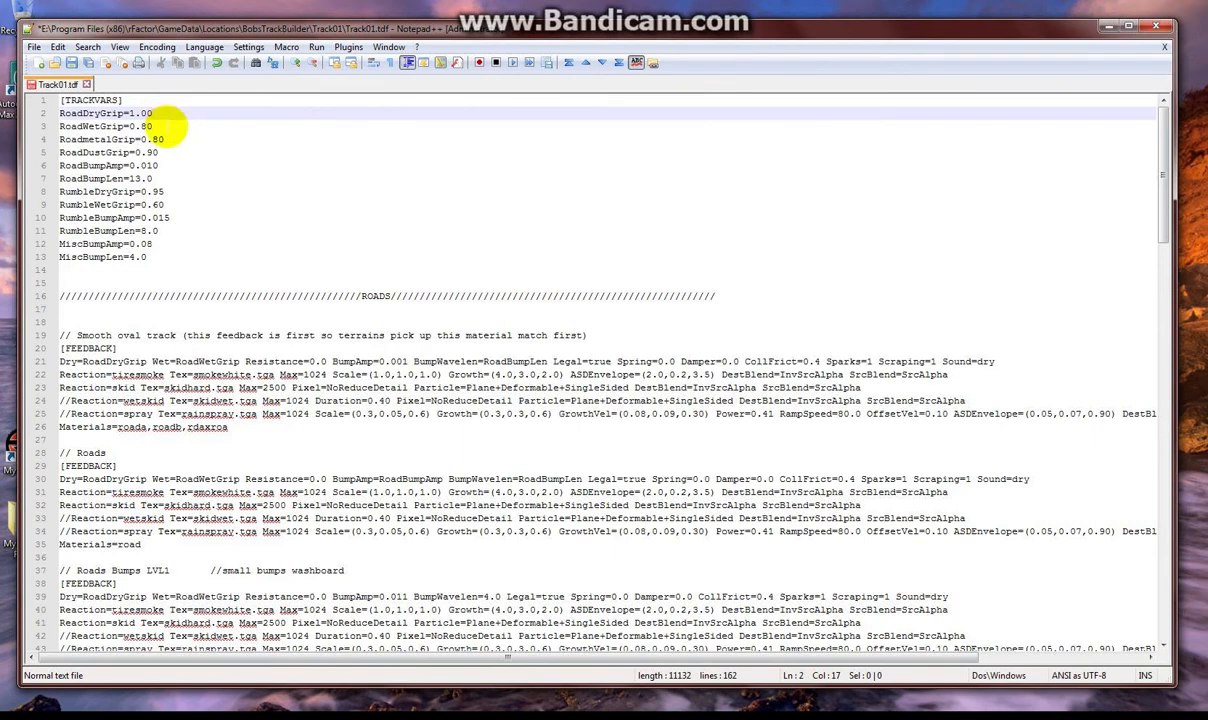
left_click_drag(163, 127, 180, 148)
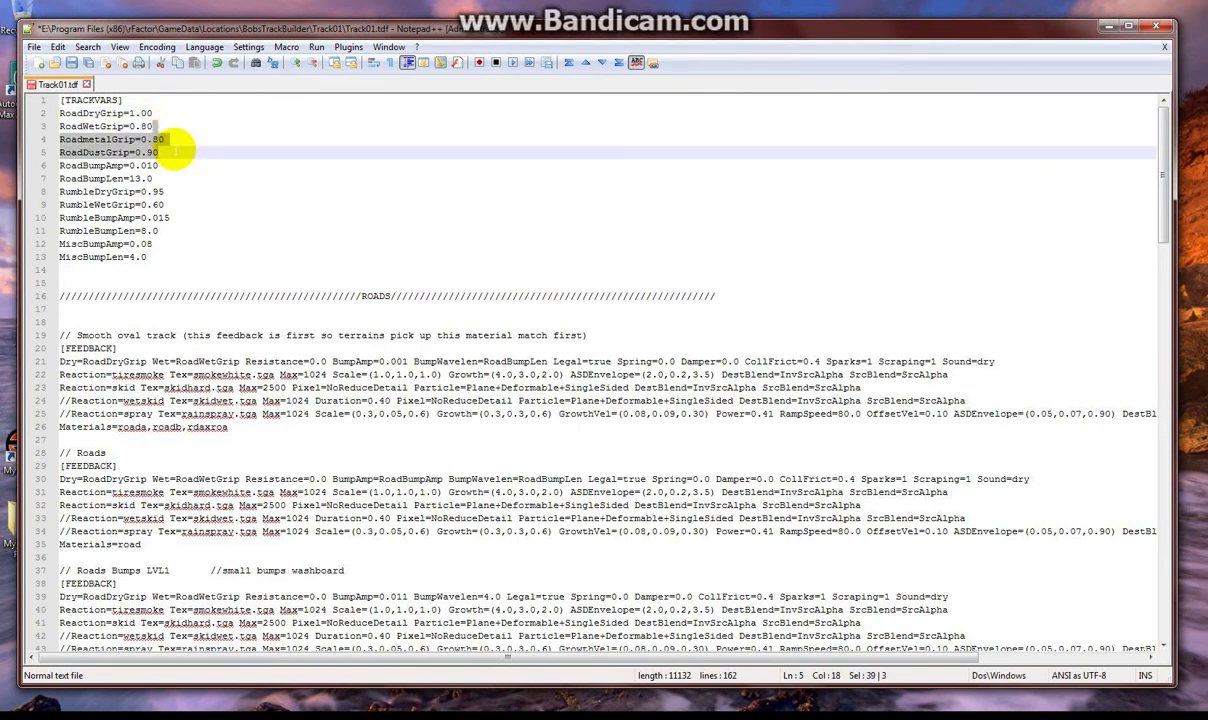
key("Delete")
left_click_drag(155, 153, 188, 236)
key("Delete")
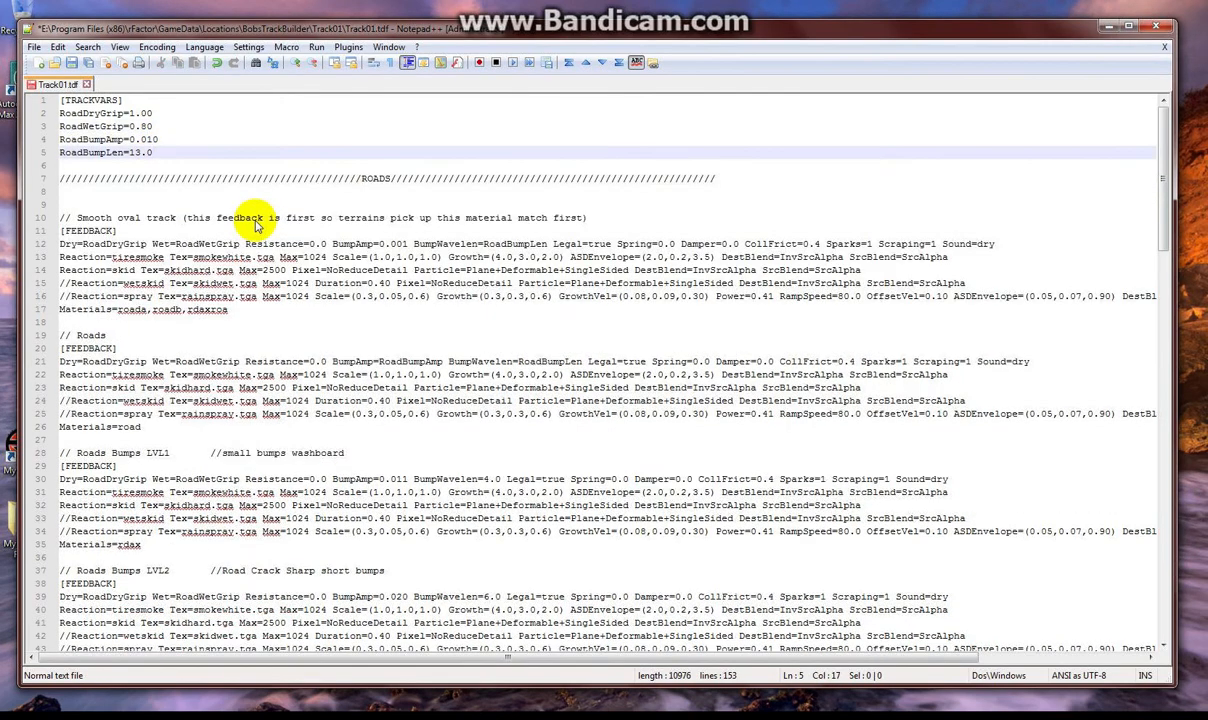
Step: Set RoadBumpAmp to 0.005 and RoadBumpLen to 20.0 in the track variables
left_click(152, 139)
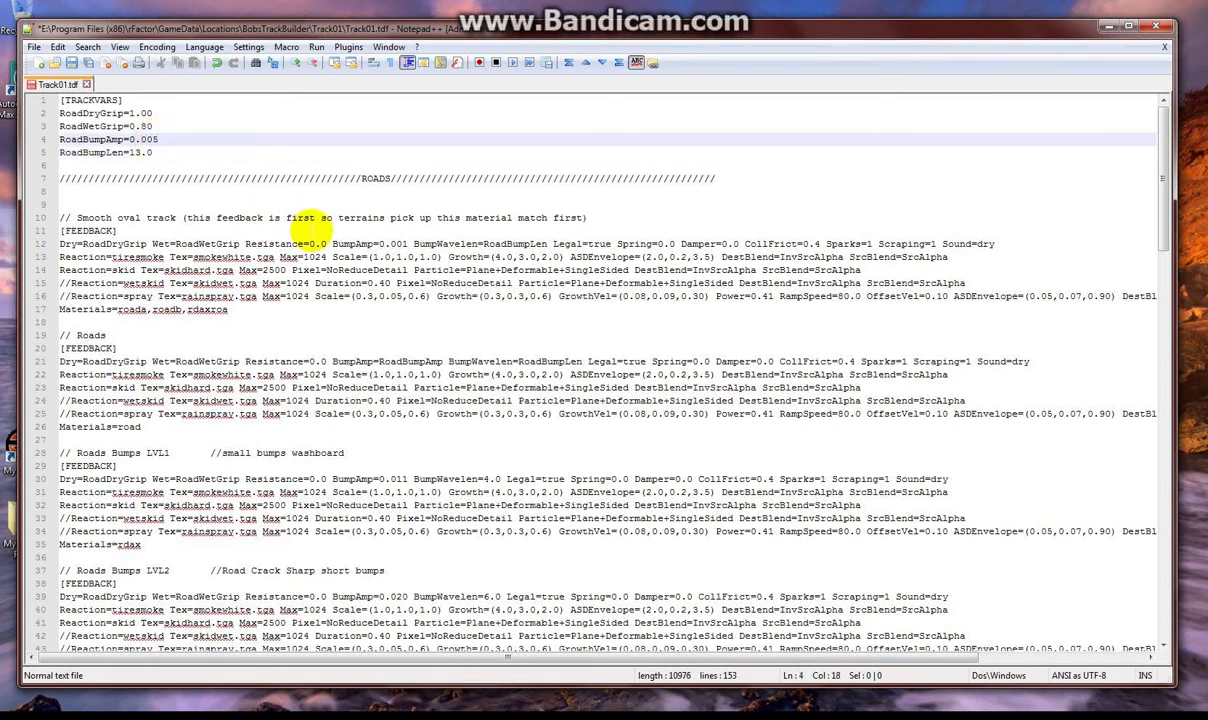
key("Down")
key("Left")
key("Left")
key("shift+Left")
key("shift+Left")
type("20")
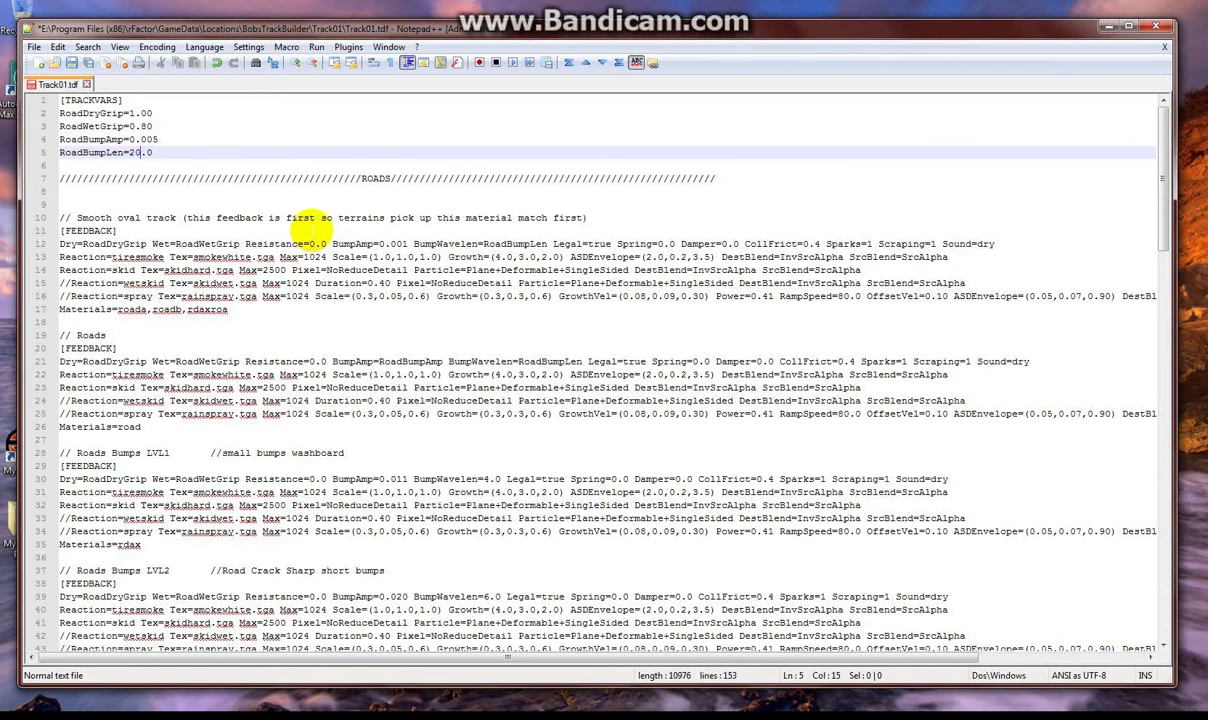
Step: Duplicate the RoadDryGrip=1.00 line so that six copies stand under [TRACKVARS]
key("Up")
key("Up")
key("Up")
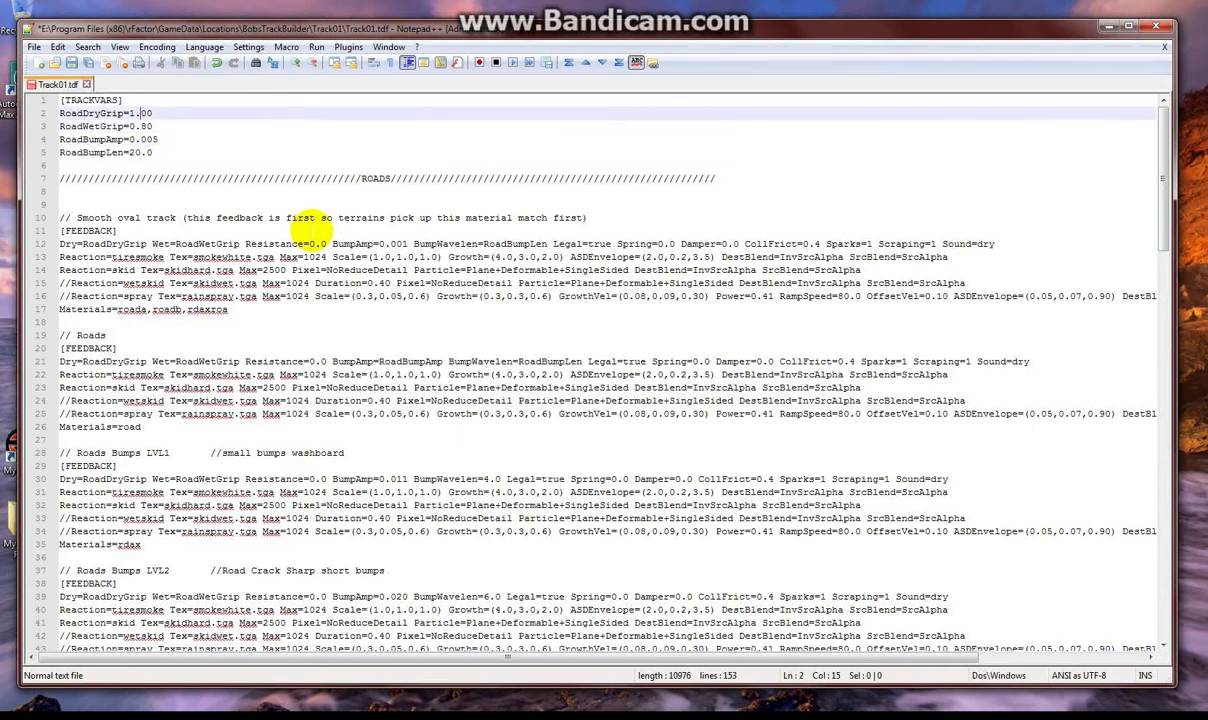
key("shift+Up")
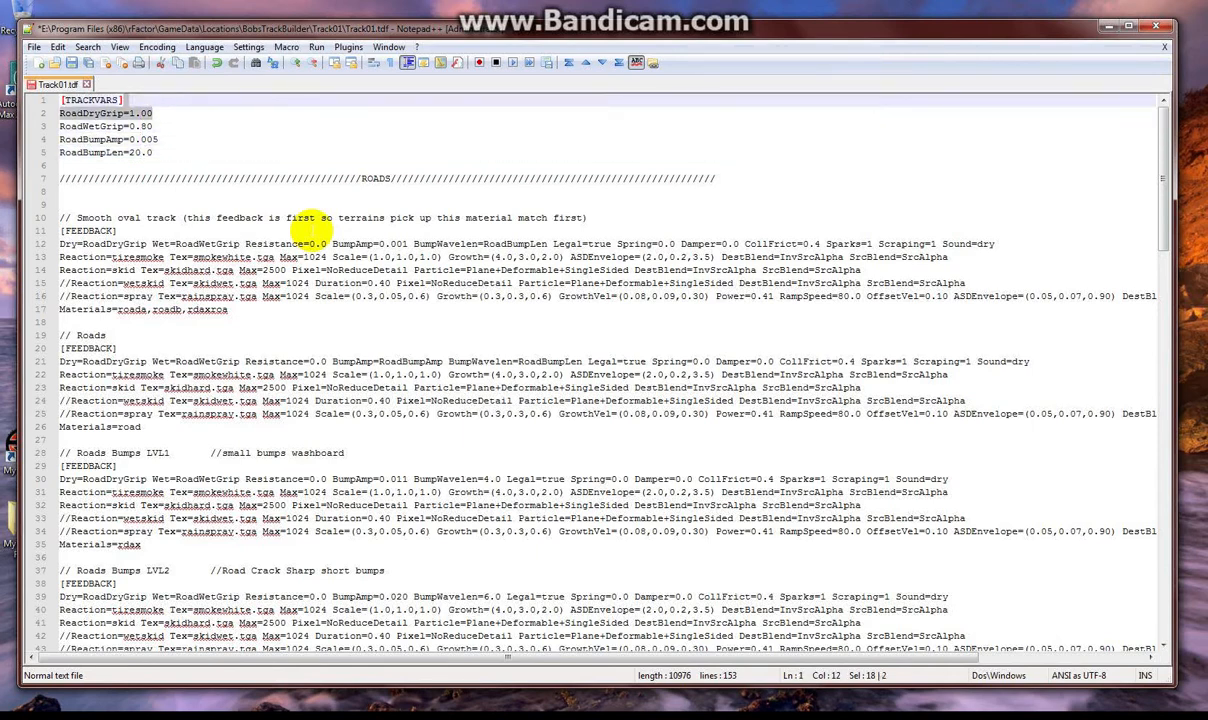
key("ctrl+v")
key("ctrl+v")
key("ctrl+v")
key("ctrl+v")
key("ctrl+v")
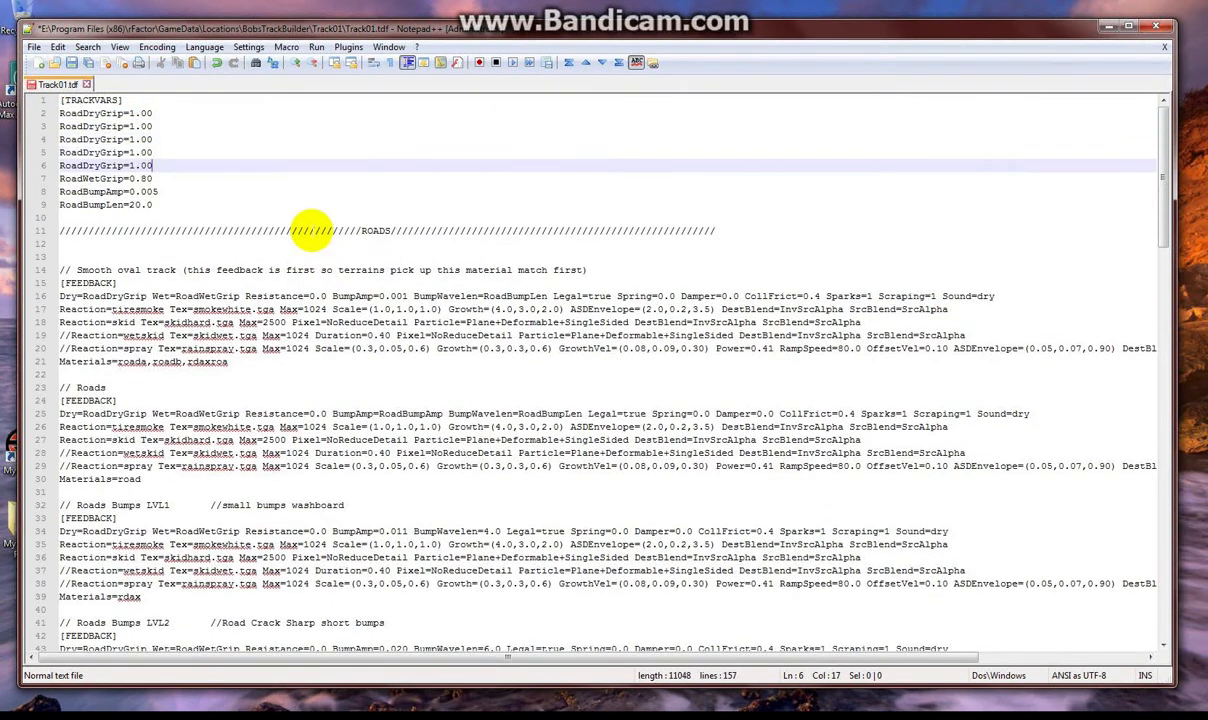
type("RoadDryGrip=1.00")
Step: Rename the five duplicated RoadDryGrip variables as RoadDryGrip1 through RoadDryGrip5, leaving the first RoadDryGrip unnumbered
key("Up")
key("Up")
key("Up")
key("Up")
key("Left")
key("Left")
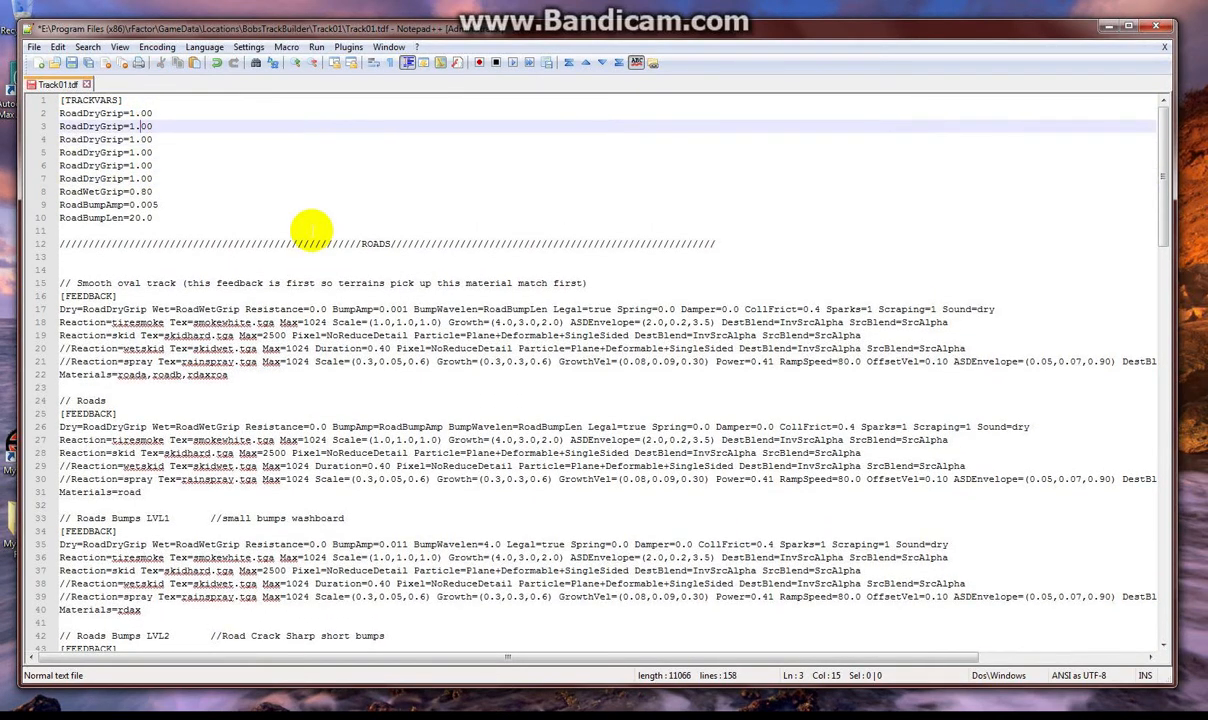
type("1")
key("Down")
key("Left")
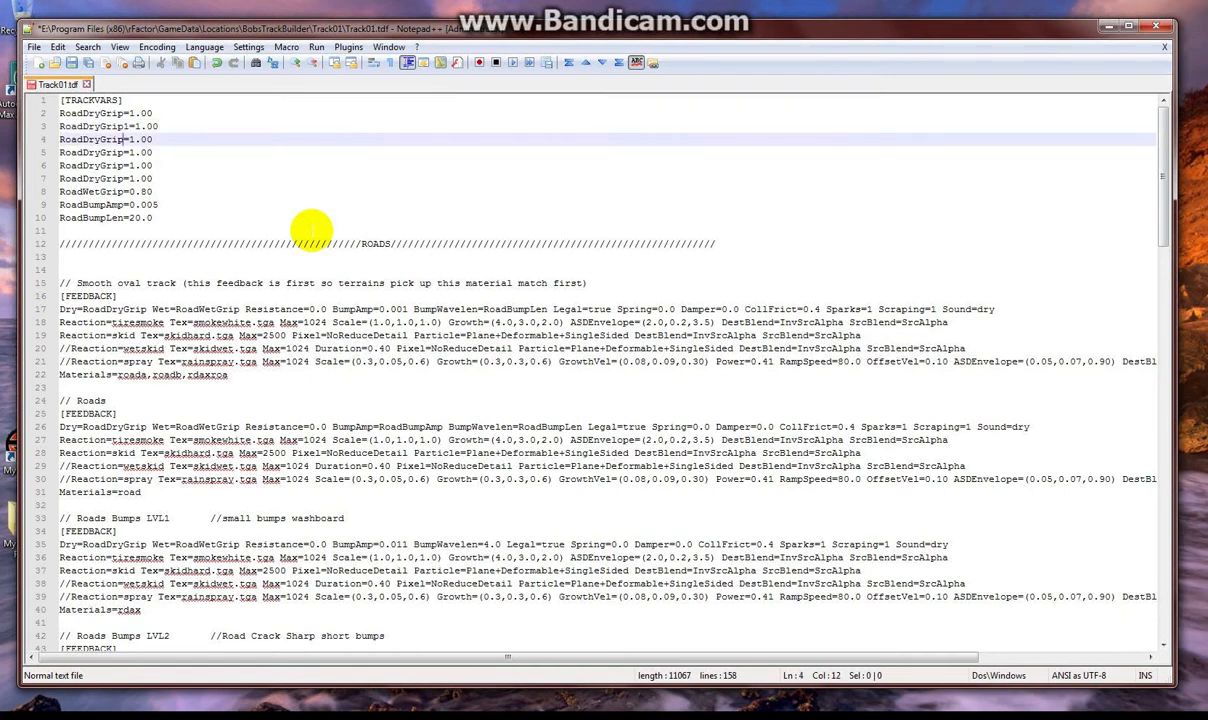
type("2")
key("Down")
key("Left")
type("3")
key("Down")
key("Left")
type("4")
key("Down")
key("Left")
type("5")
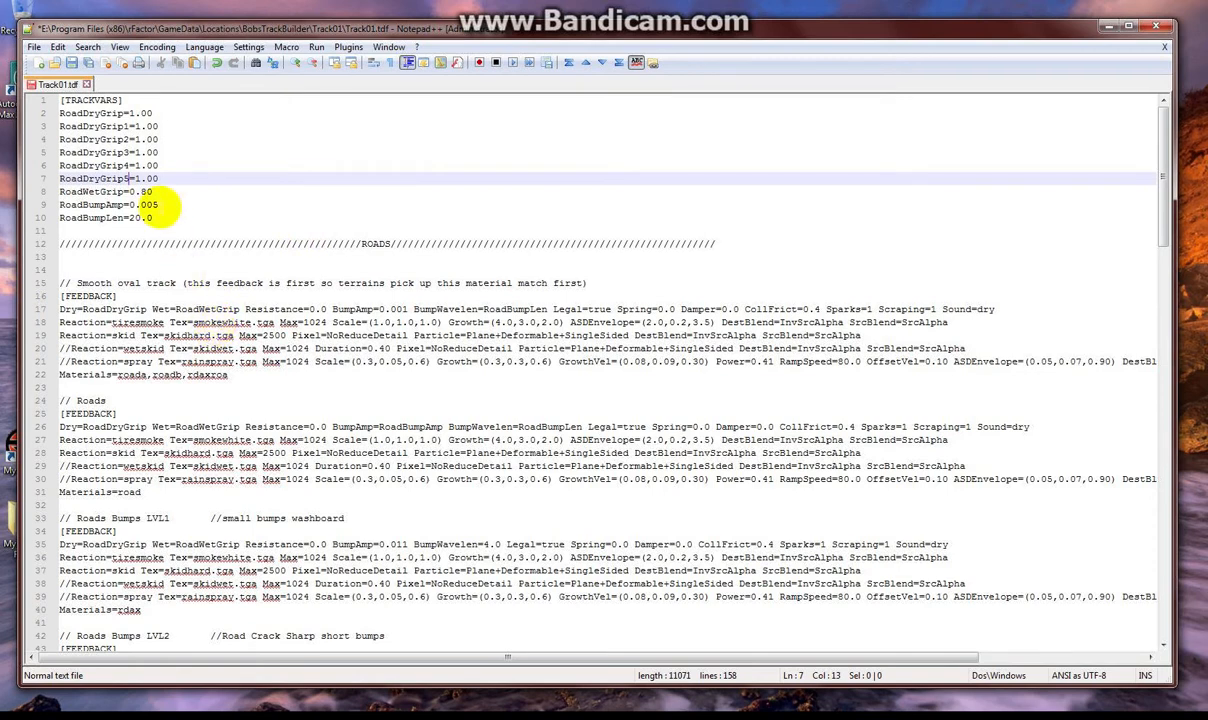
Step: Delete the whole Smooth oval track feedback block, including its comment and Materials line
scroll(214, 367, "down", 1)
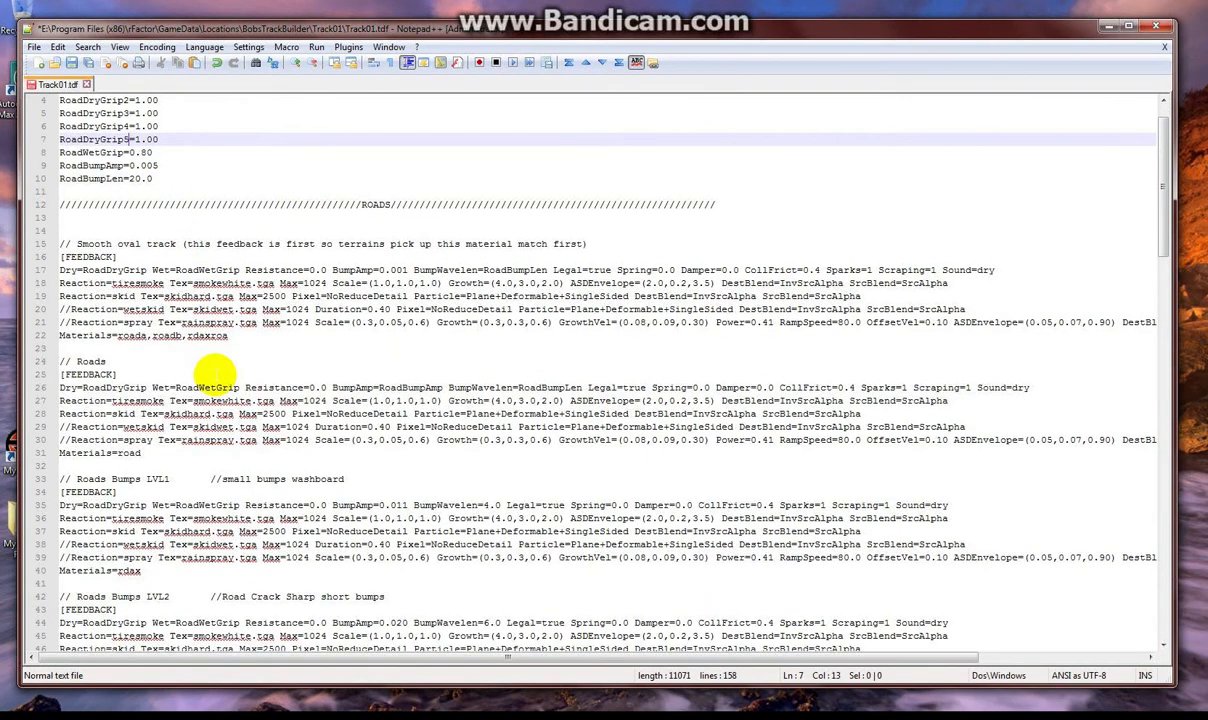
left_click_drag(230, 337, 16, 226)
key("Delete")
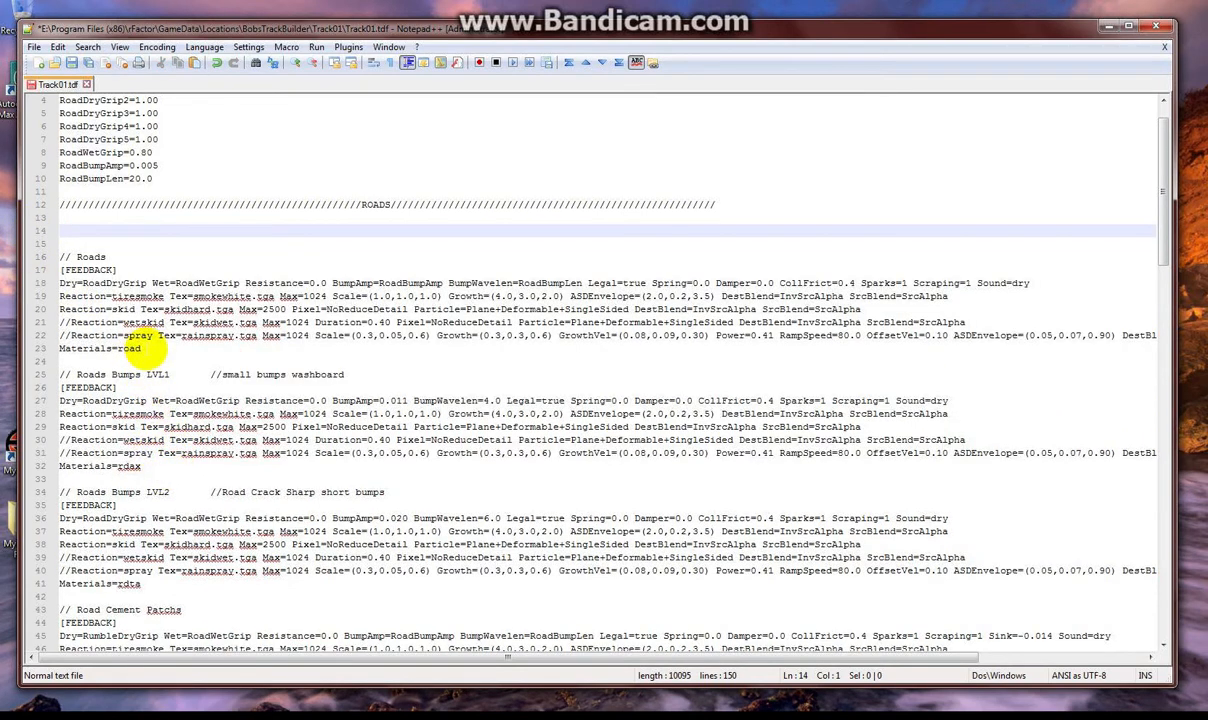
Step: Change the ROADS section heading to RACING SURFACES
double_click(368, 204)
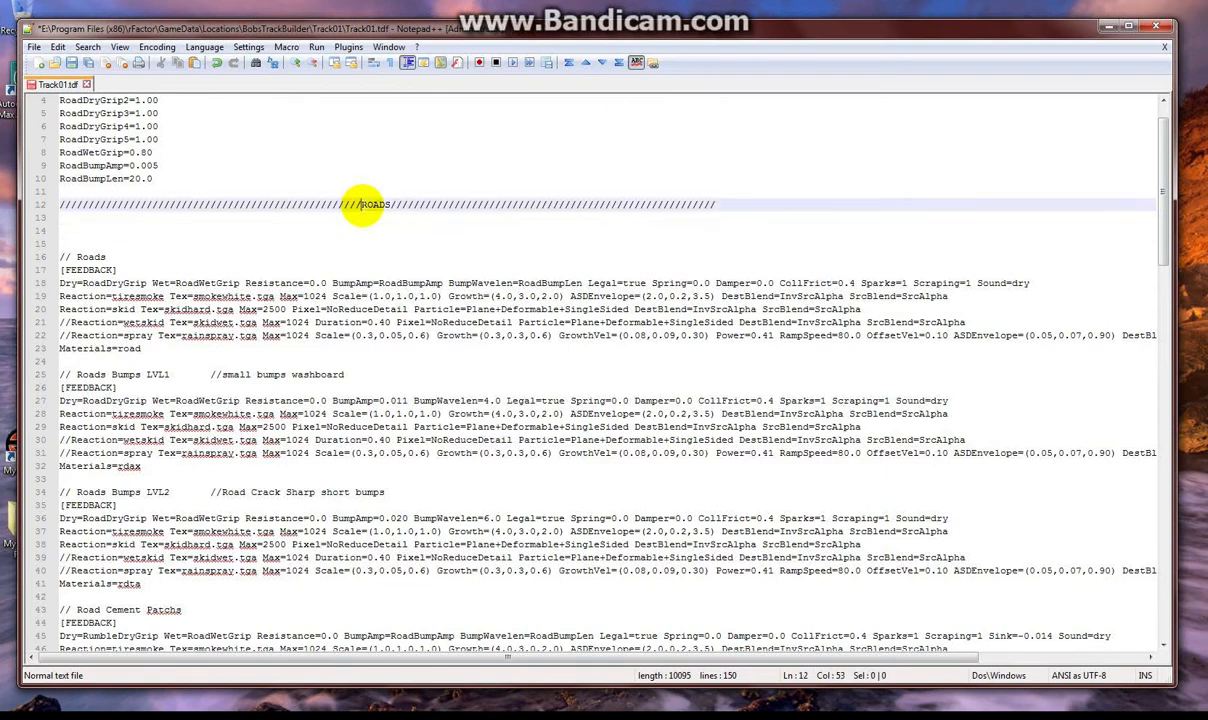
type("DRIVING SURFACE")
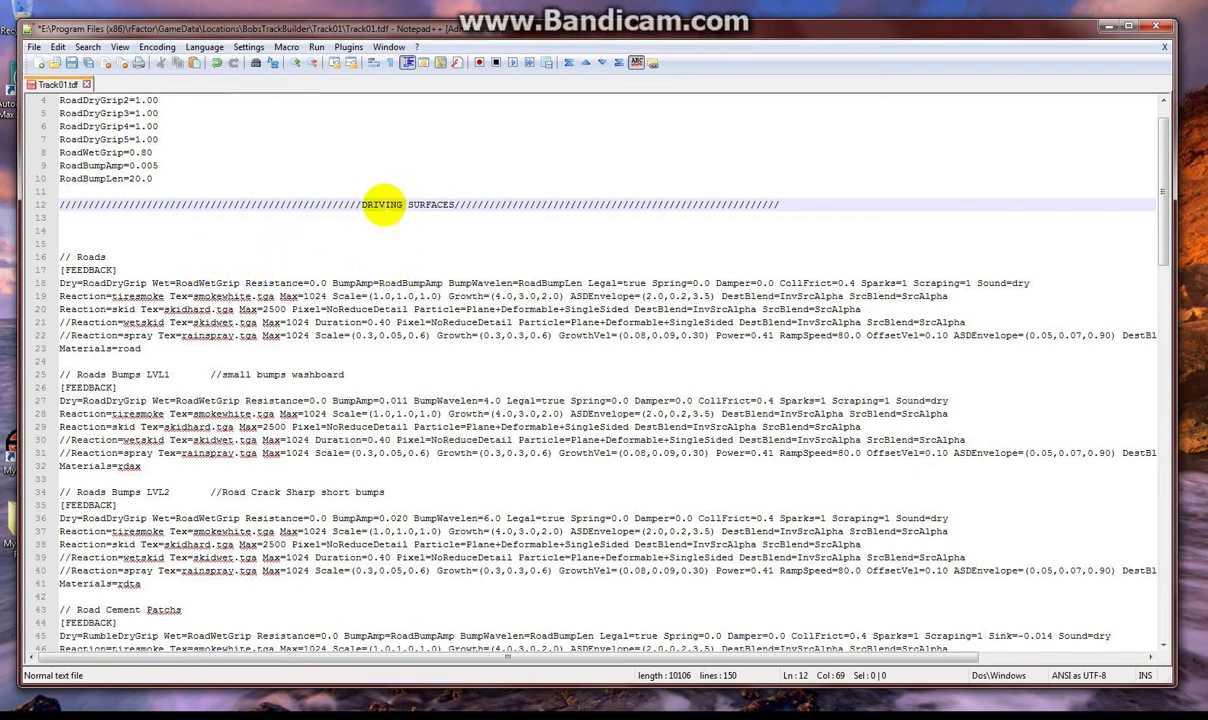
left_click_drag(382, 204, 360, 205)
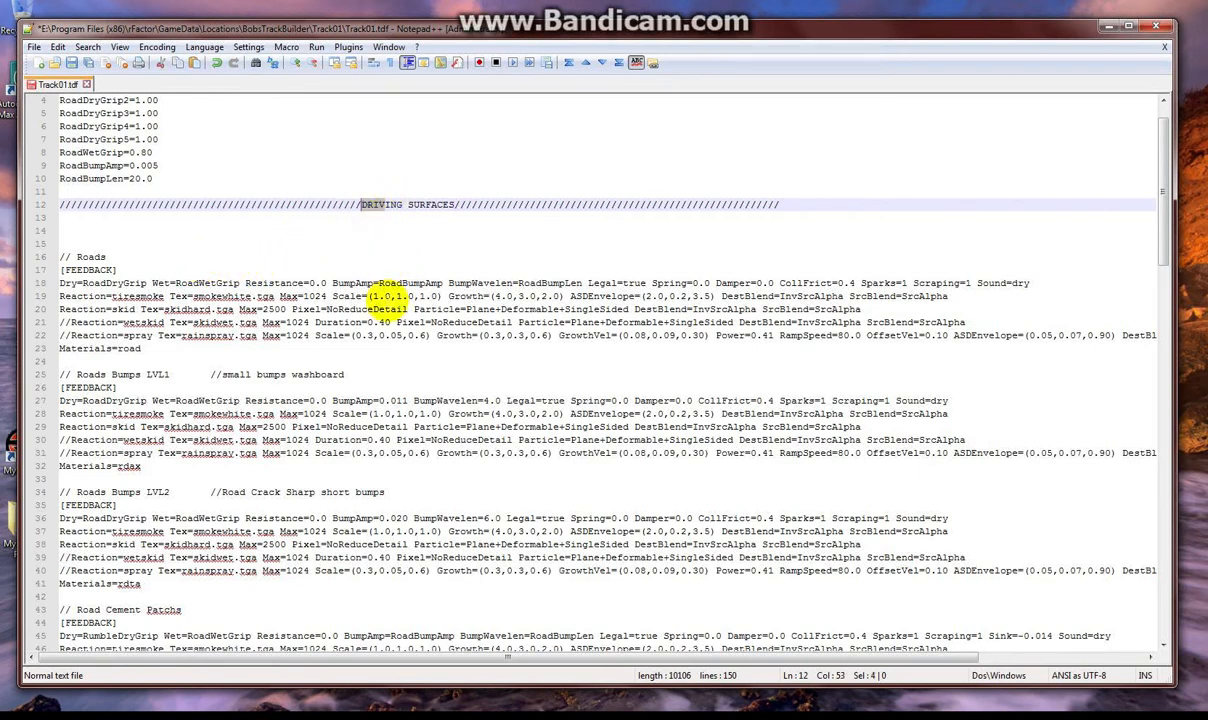
type("RAC")
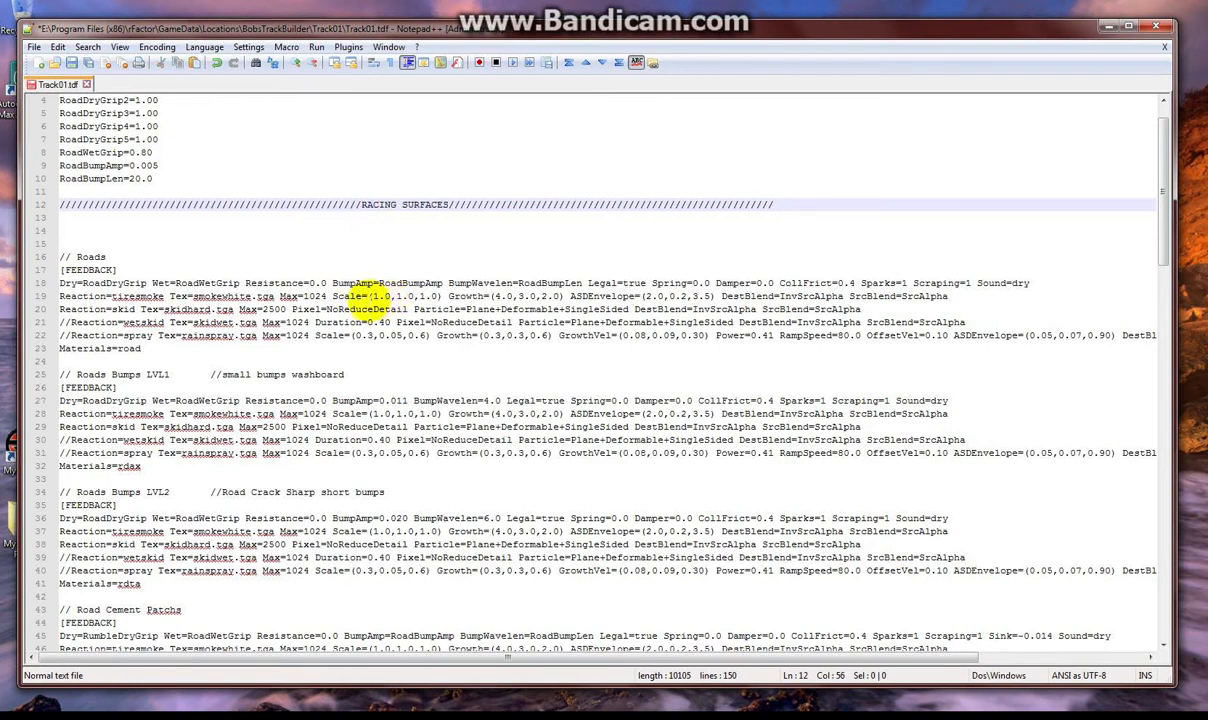
Step: Change the Roads block's comment to "Low in corners" and its Materials value to tur1
double_click(92, 257)
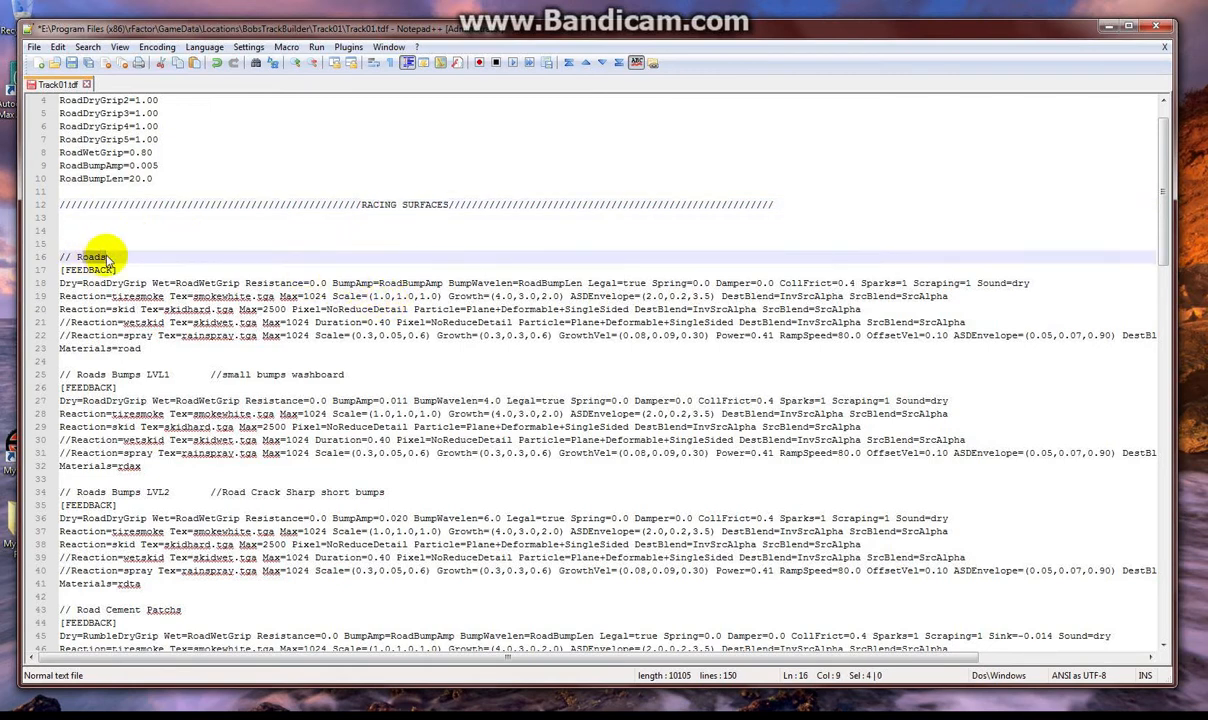
key("BackSpace")
type("Low in corners")
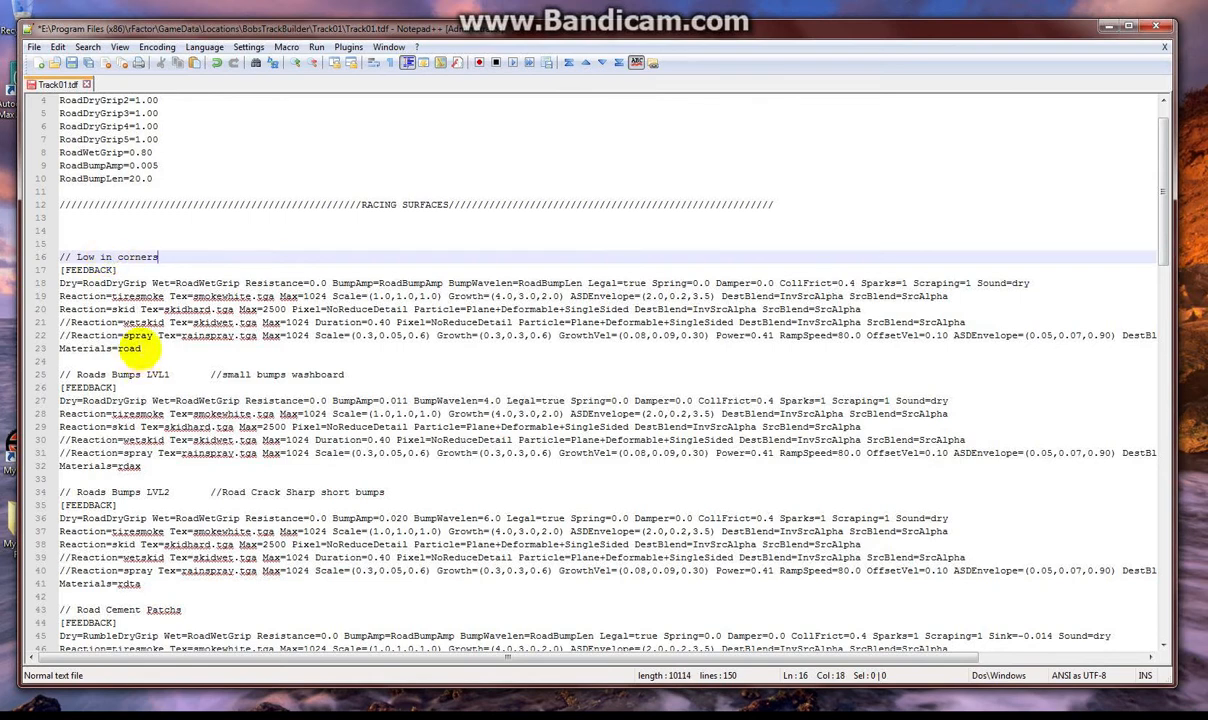
double_click(126, 348)
type("turl")
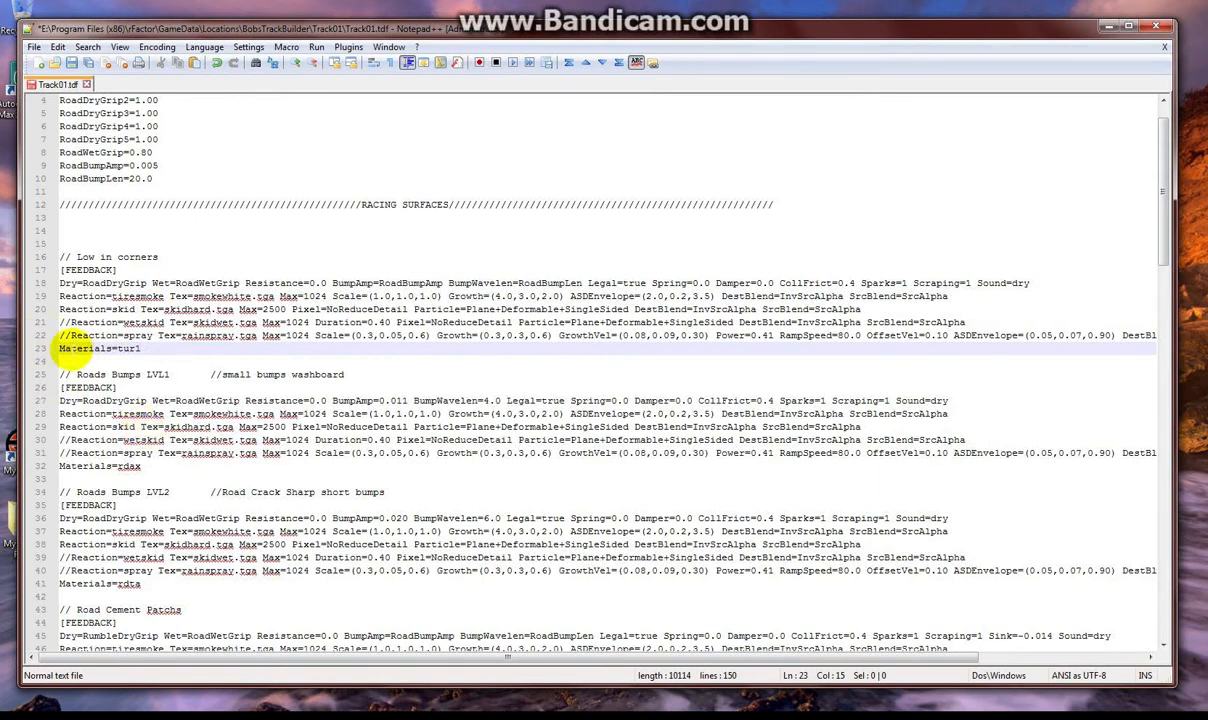
left_click(55, 348)
key("shift+Up")
key("shift+Up")
key("shift+Up")
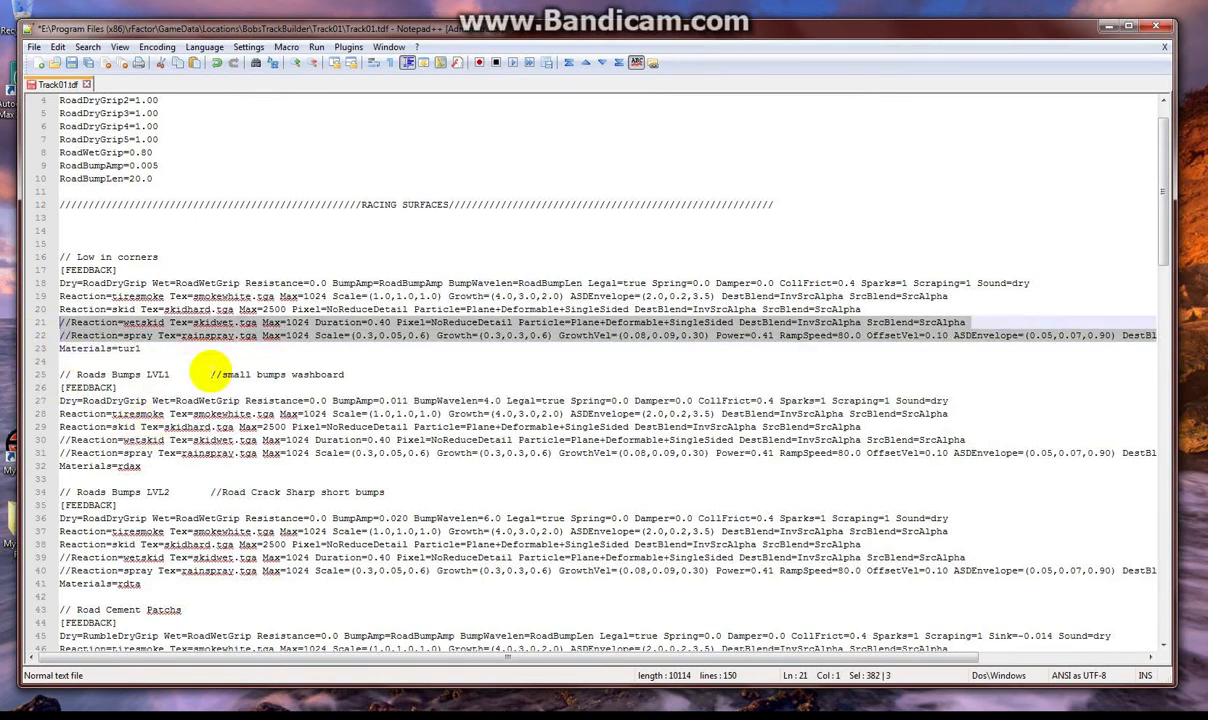
key("Return")
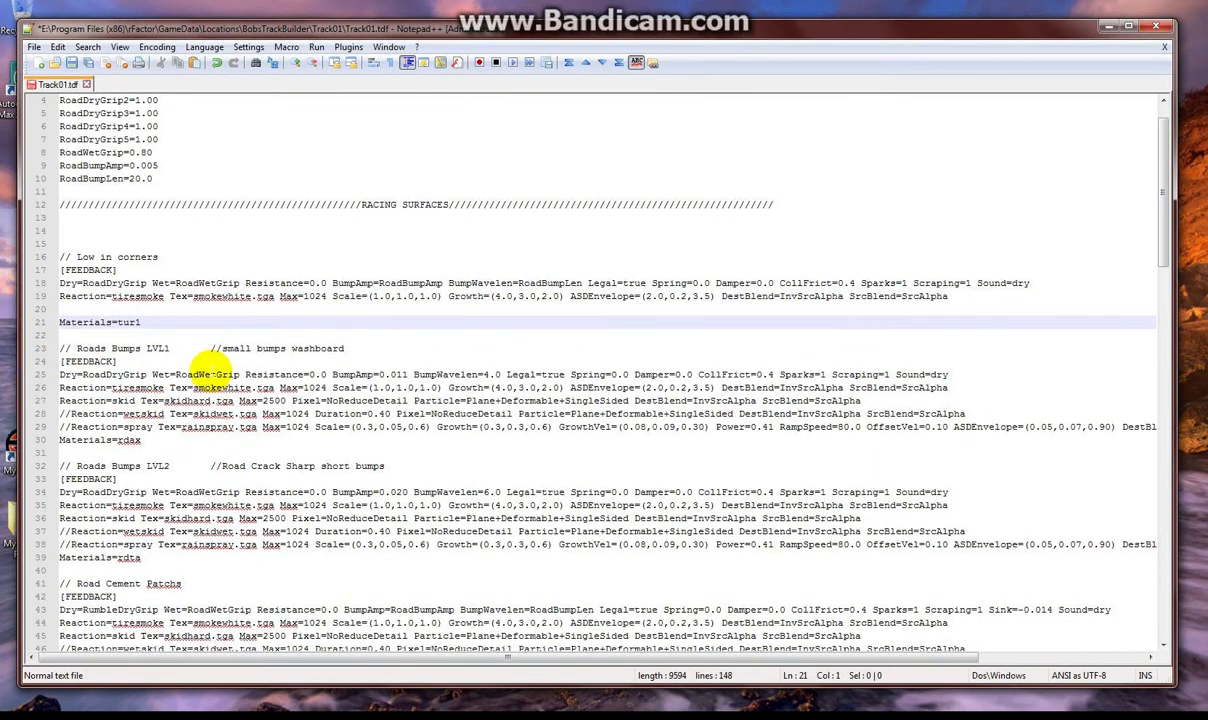
key("ctrl+z")
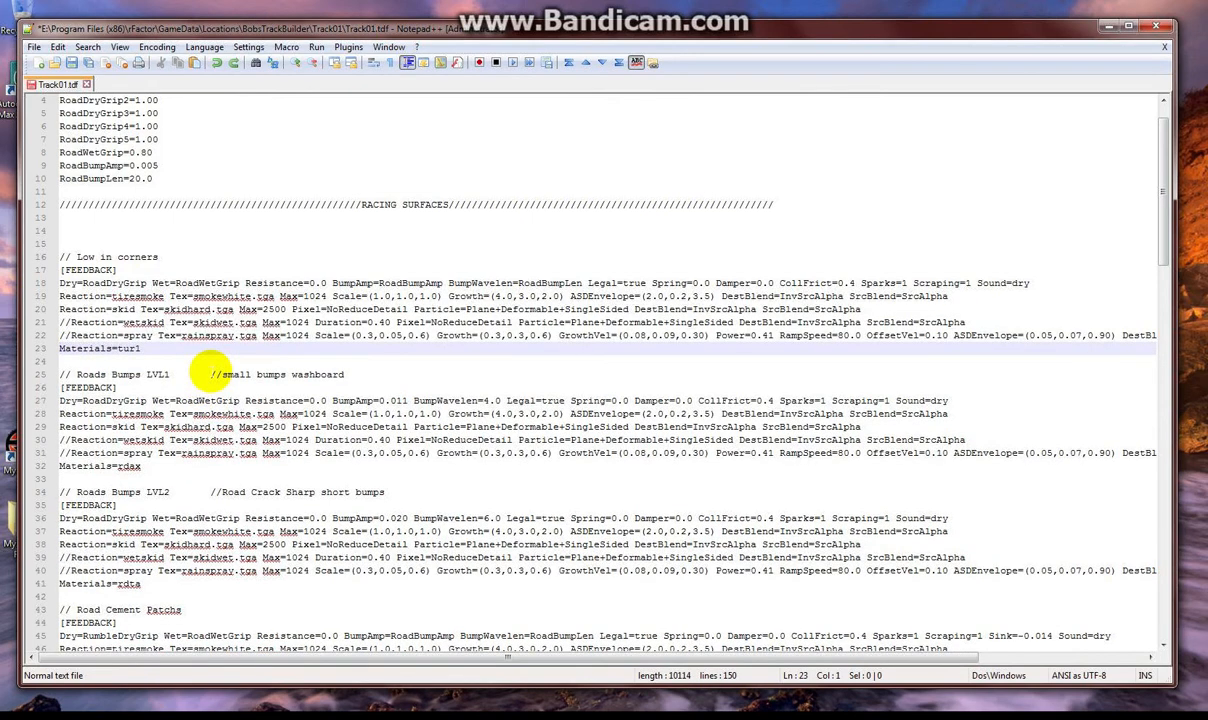
Step: Delete the four Reaction lines from the Low in corners feedback block
key("shift+Up")
key("shift+Up")
key("shift+Up")
key("shift+Up")
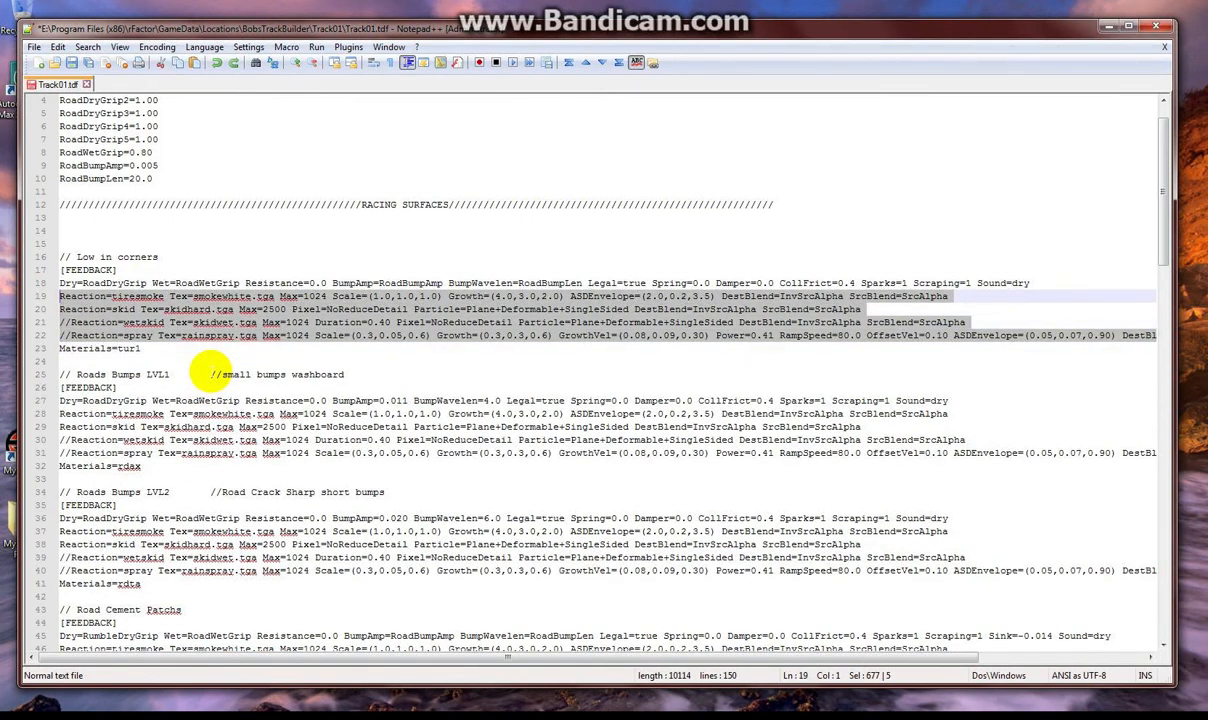
key("Delete")
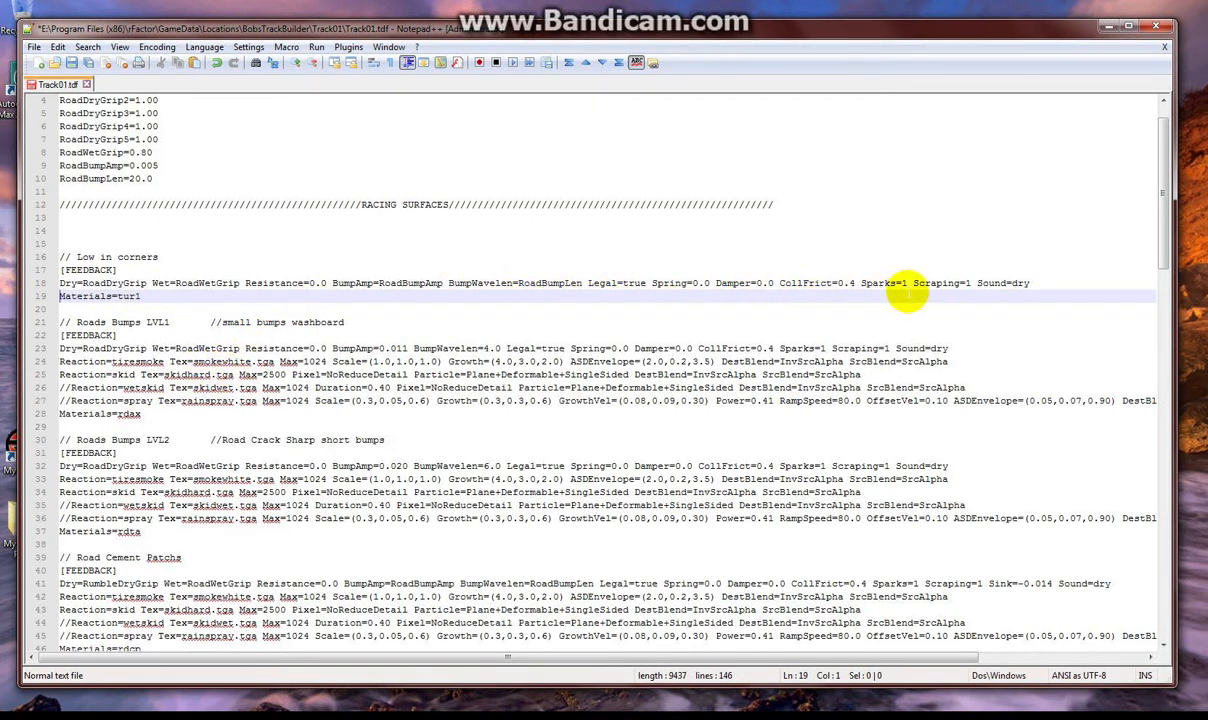
Step: Set Sparks to 0 and Sound to grass in the Low in corners block's Dry line
key("Left")
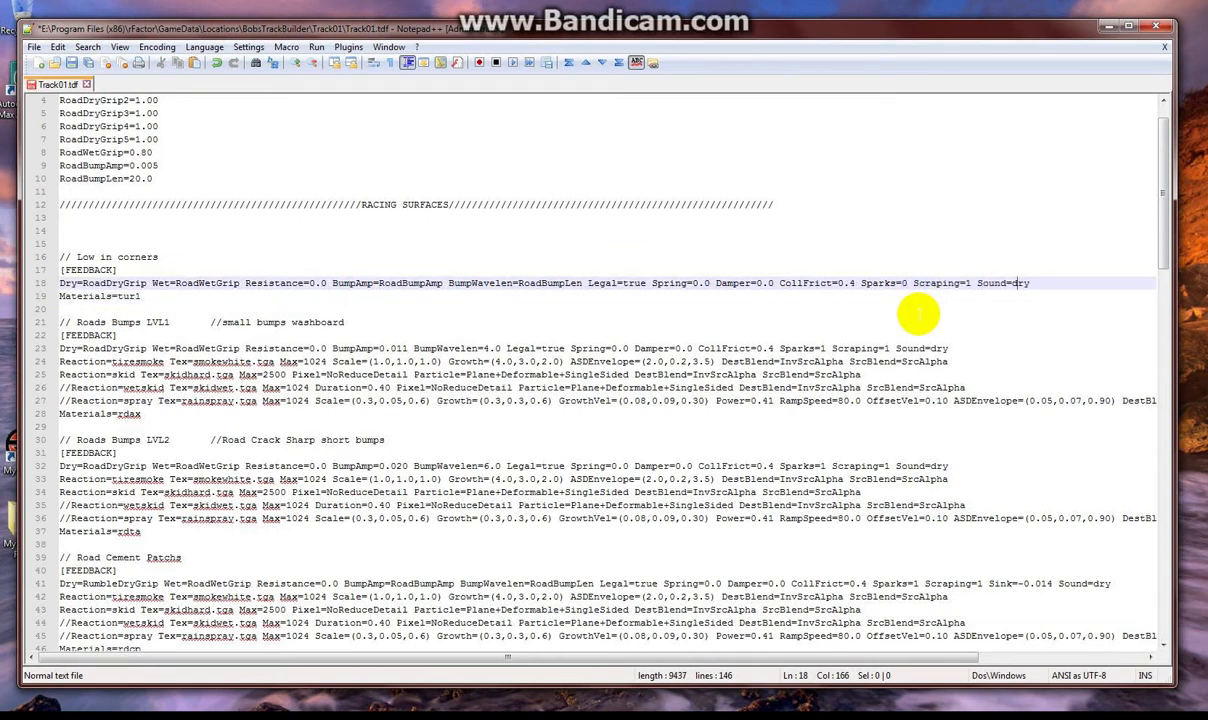
key("shift+Right")
type("gras")
Step: Copy the complete Low in corners block and paste five copies of it below the original, before Roads Bumps LVL1
key("Down")
key("shift+Up")
key("shift+Up")
key("shift+Up")
key("shift+Up")
key("shift+Up")
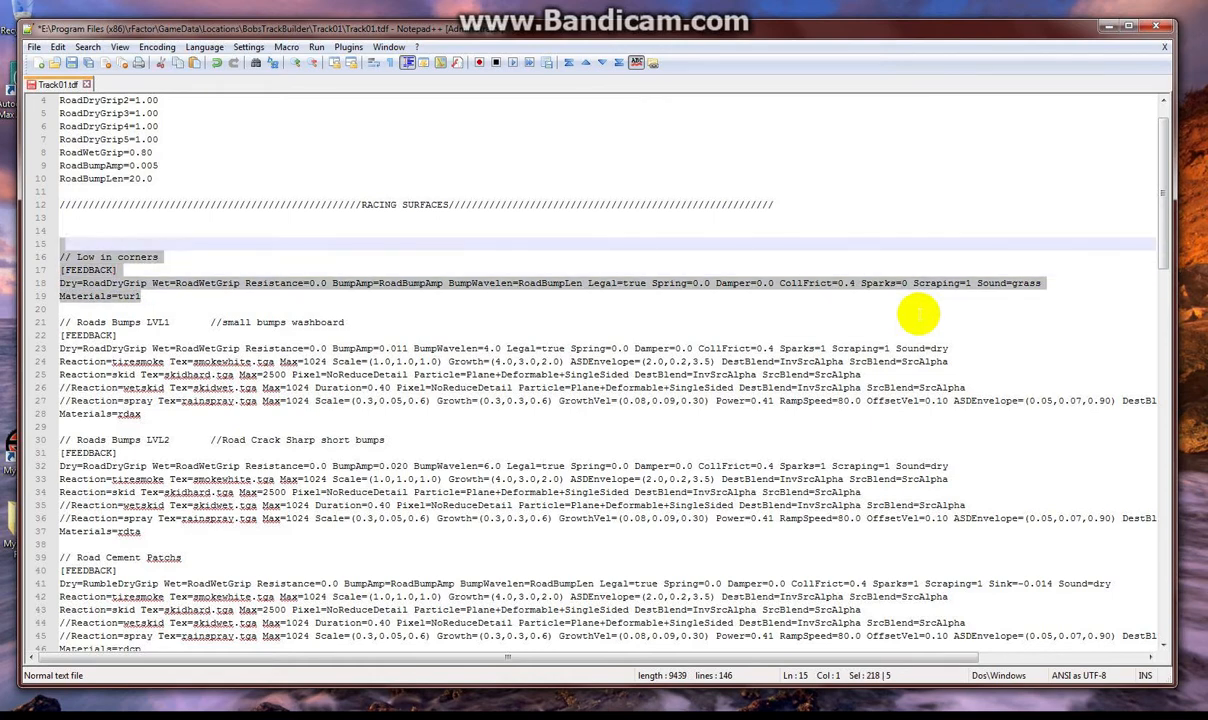
key("ctrl+c")
key("Down")
key("Down")
key("Down")
key("Down")
key("Down")
key("Down")
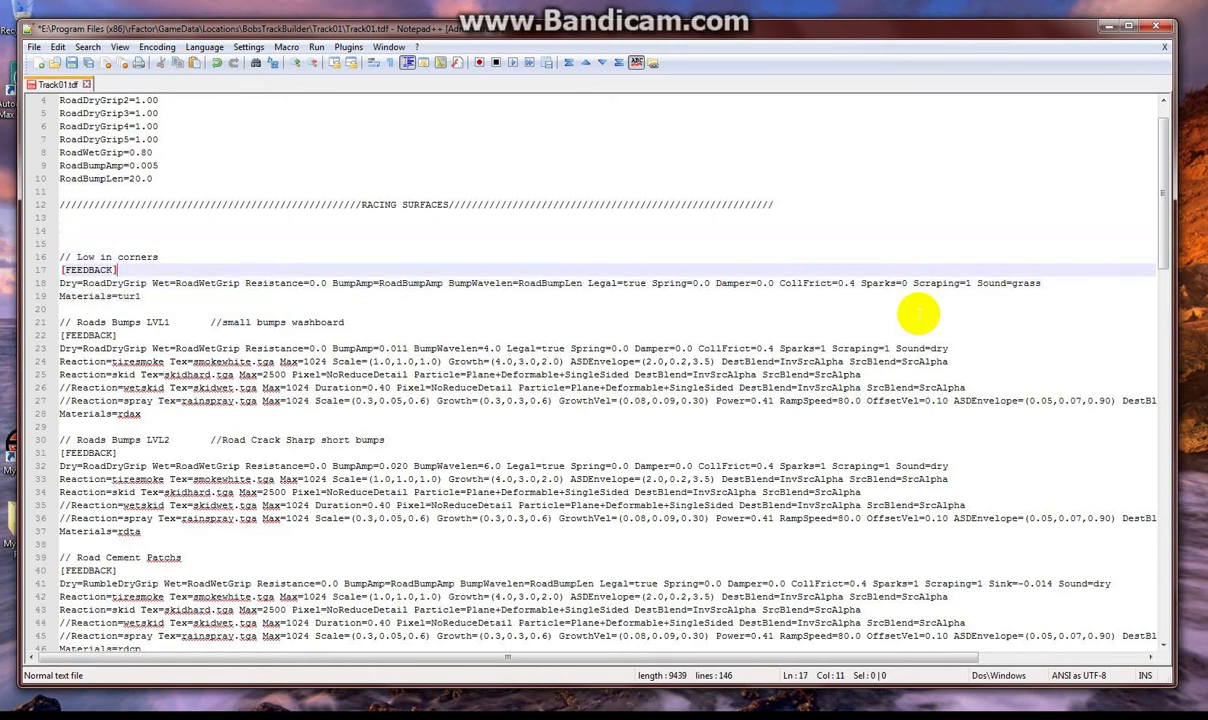
key("ctrl+v")
key("ctrl+v")
key("ctrl+v")
key("ctrl+v")
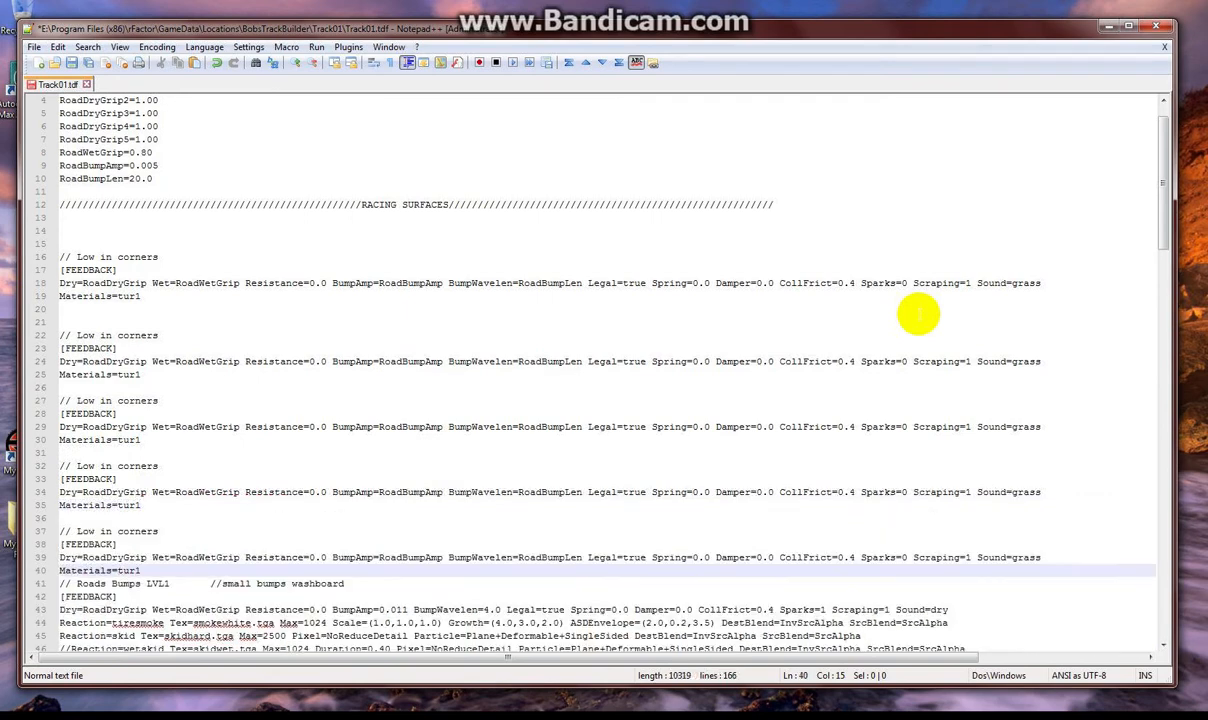
key("ctrl+v")
Step: Set Materials to tur2 in the second Low in corners block and to tur3 in the third
key("Up")
key("Up")
key("Up")
key("Up")
key("Up")
key("Up")
key("Up")
key("Up")
key("Up")
key("Up")
key("Up")
key("Up")
key("Up")
key("Up")
key("Up")
key("Up")
key("Up")
key("Up")
key("Up")
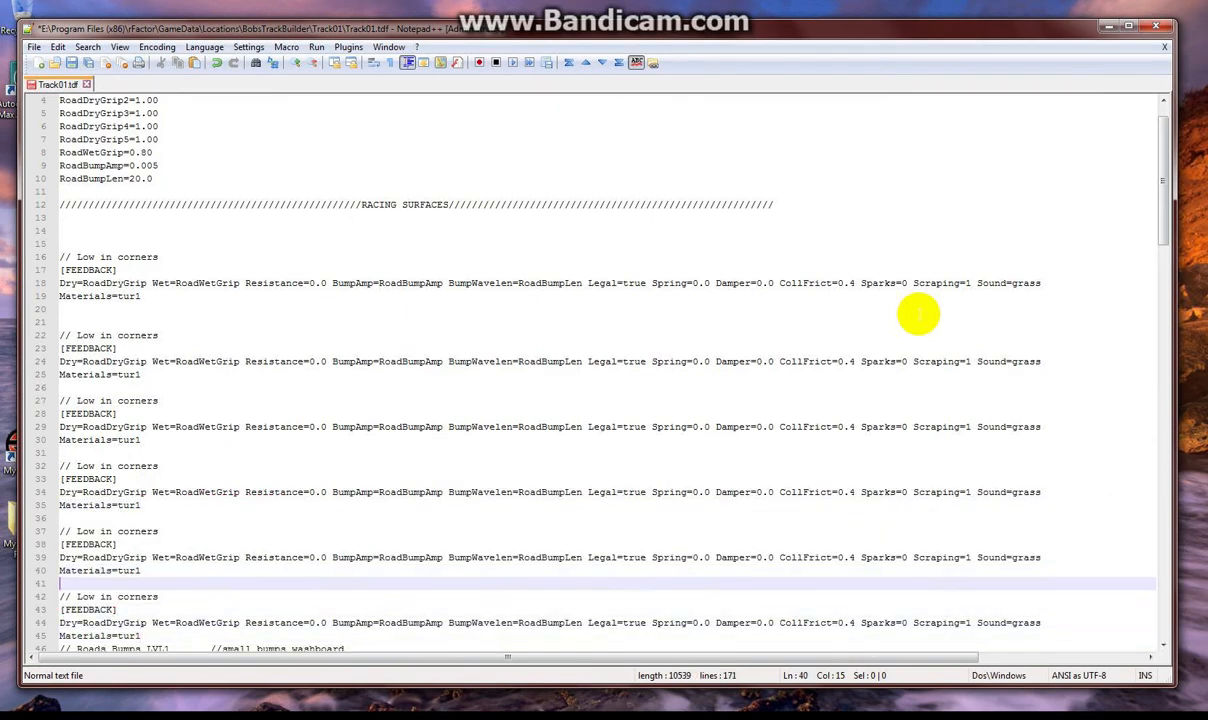
key("Left")
type("2")
key("Down")
key("Down")
key("Down")
key("Down")
key("Down")
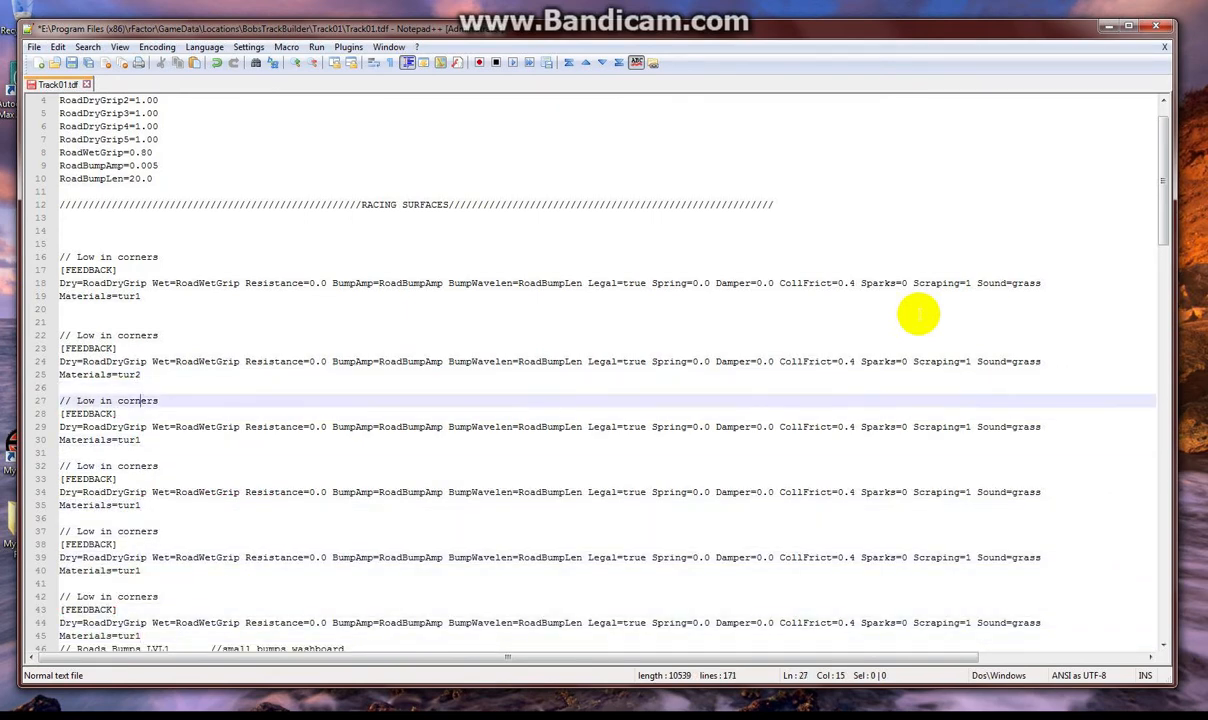
type("3")
Step: Set Materials to cush in the fourth Low in corners block and to str1 in the fifth
key("Down")
key("Down")
key("Down")
key("Down")
key("Down")
key("Down")
key("Down")
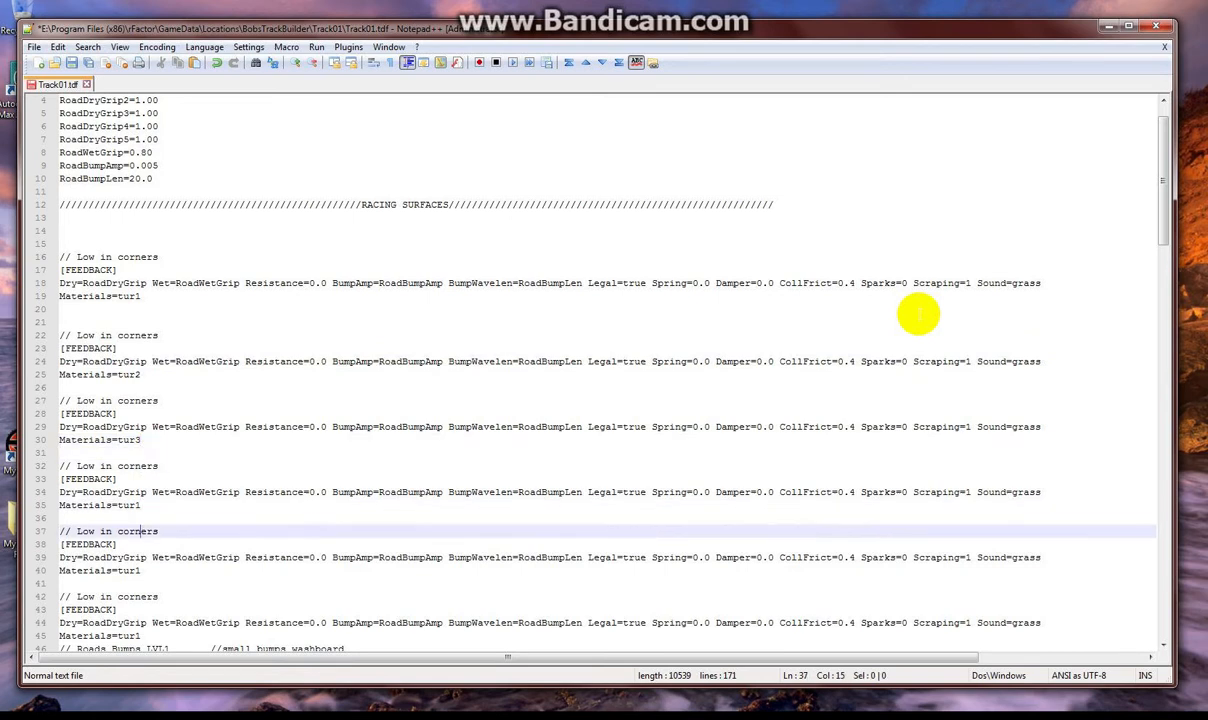
key("Up")
key("Up")
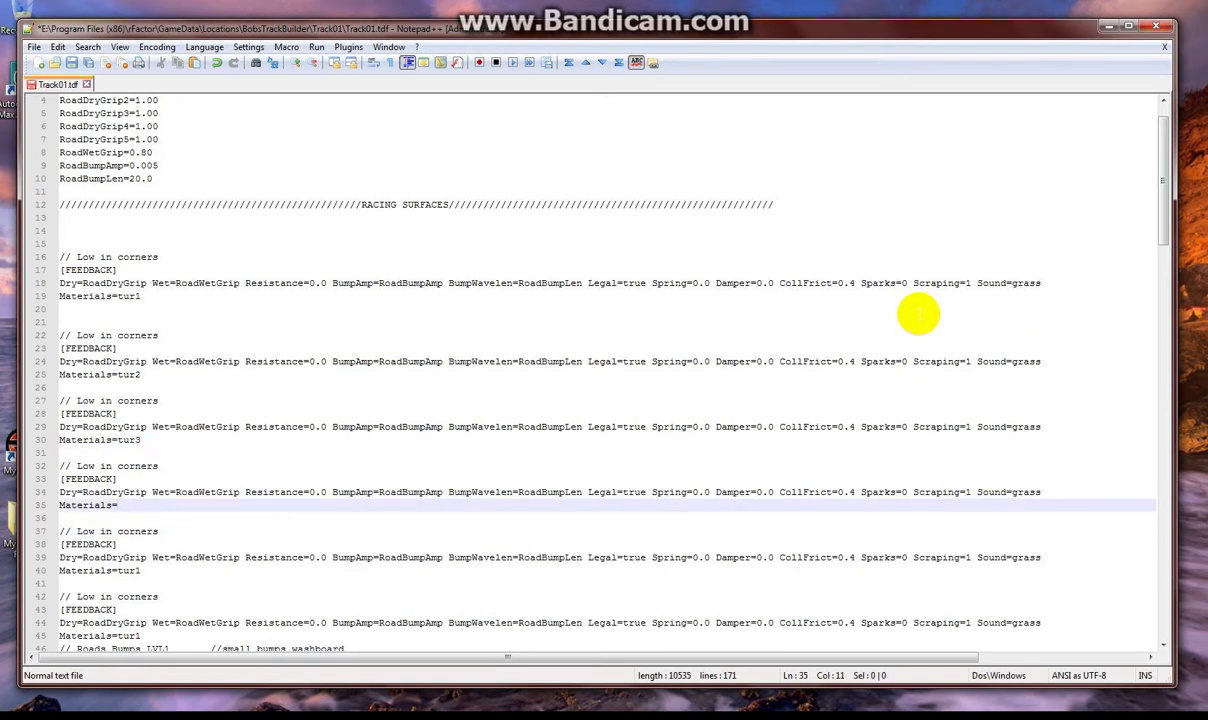
key("Down")
key("Down")
key("Down")
key("Down")
key("Down")
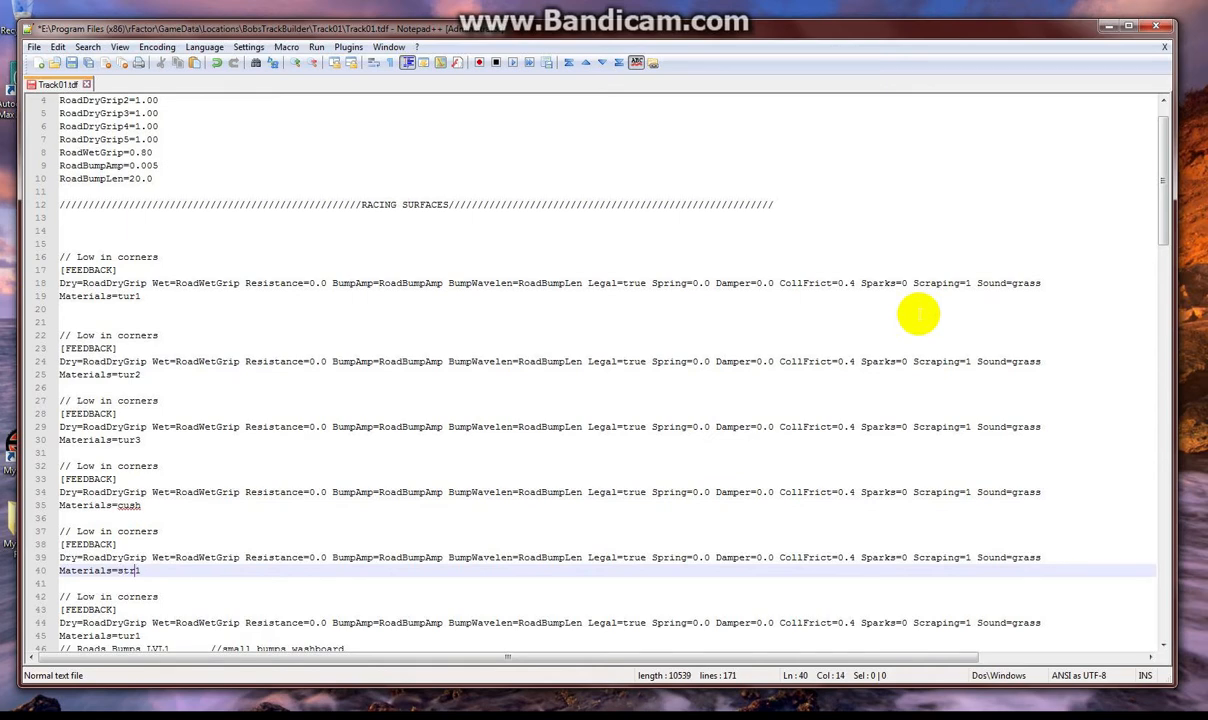
Step: Paste another Low in corners block below the str1 block, set its Materials to str2 and add three line breaks after it
key("Down")
key("ctrl+v")
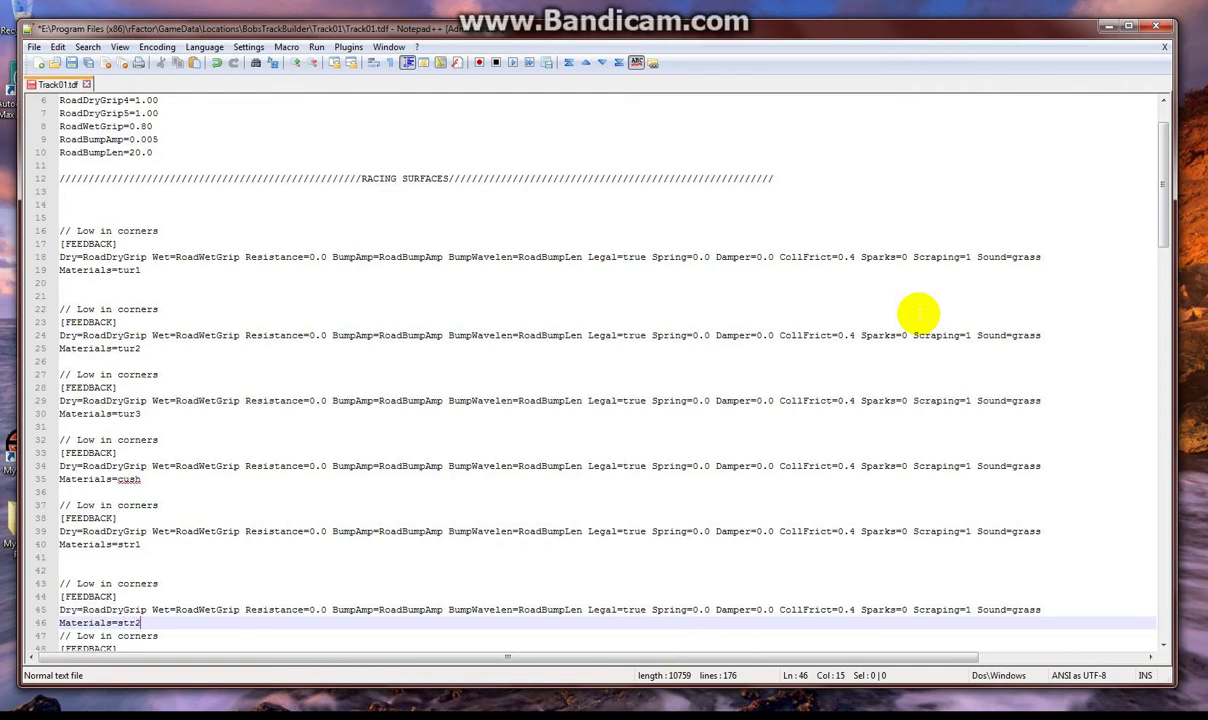
key("Return")
key("Return")
key("Return")
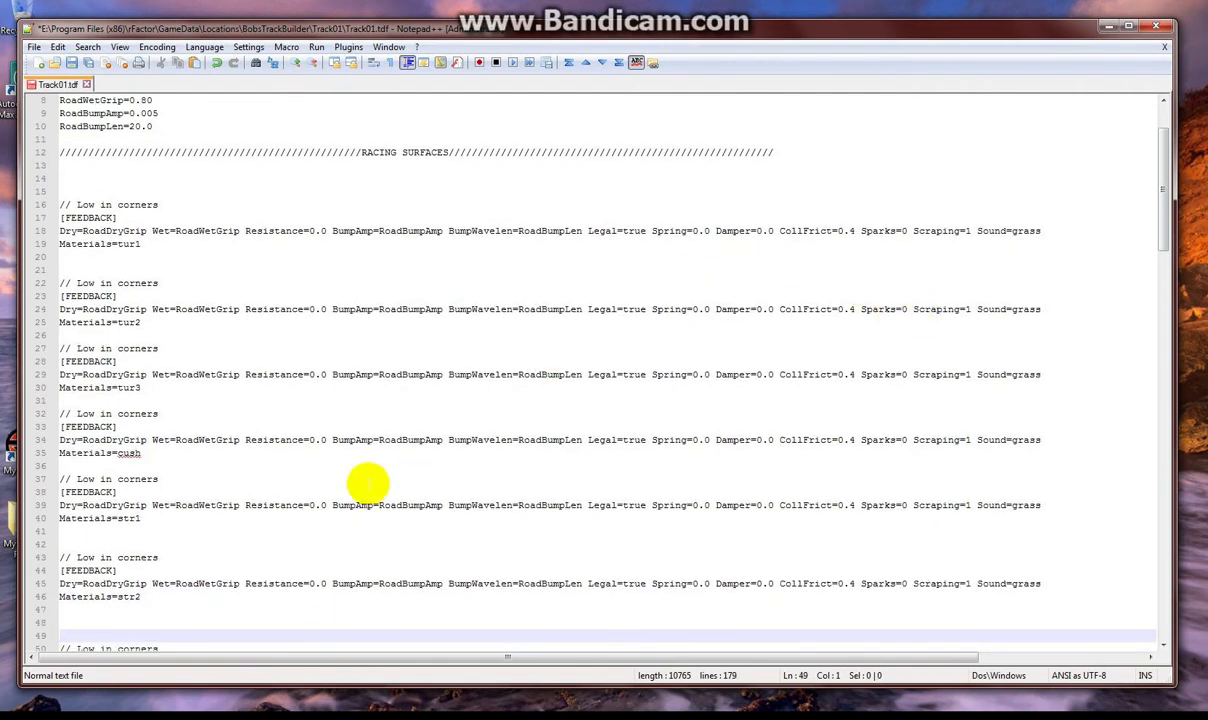
Step: Insert two blank lines between the last Low in corners block and the Roads Bumps LVL1 comment
scroll(300, 472, "down", 4)
left_click(166, 527)
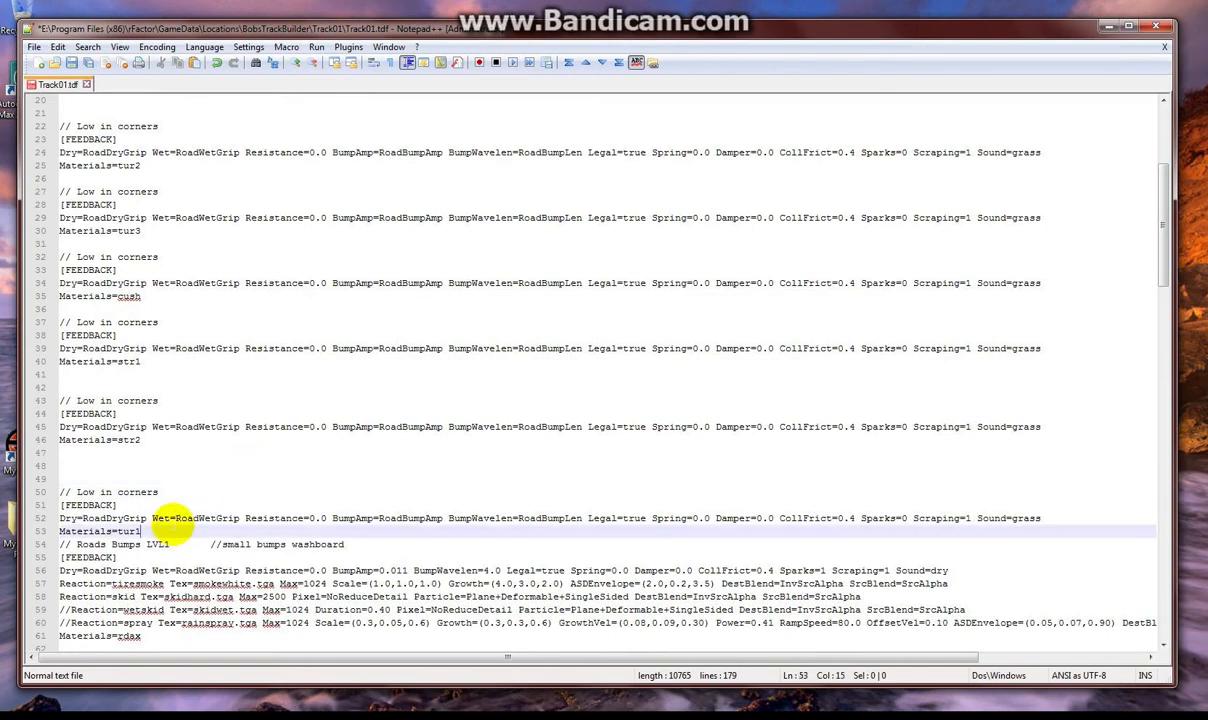
key("Return")
key("Return")
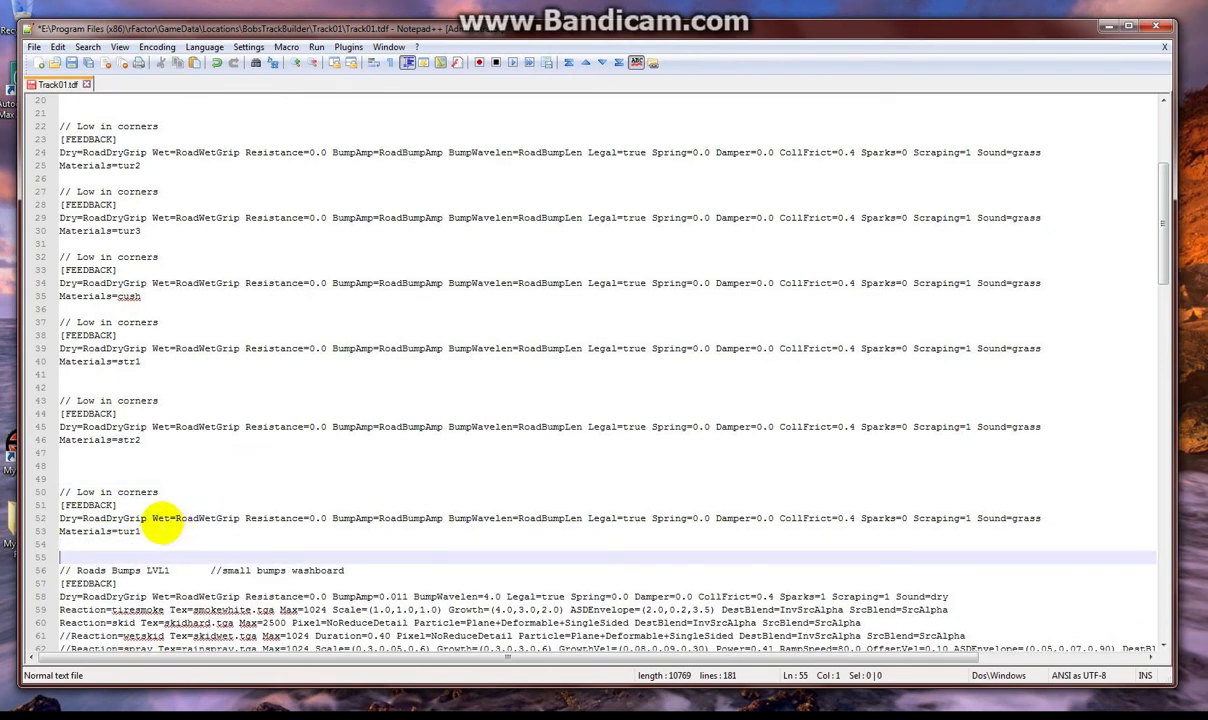
Step: Remove the extra blank line between the tur1 and tur2 blocks
scroll(230, 500, "up", 2)
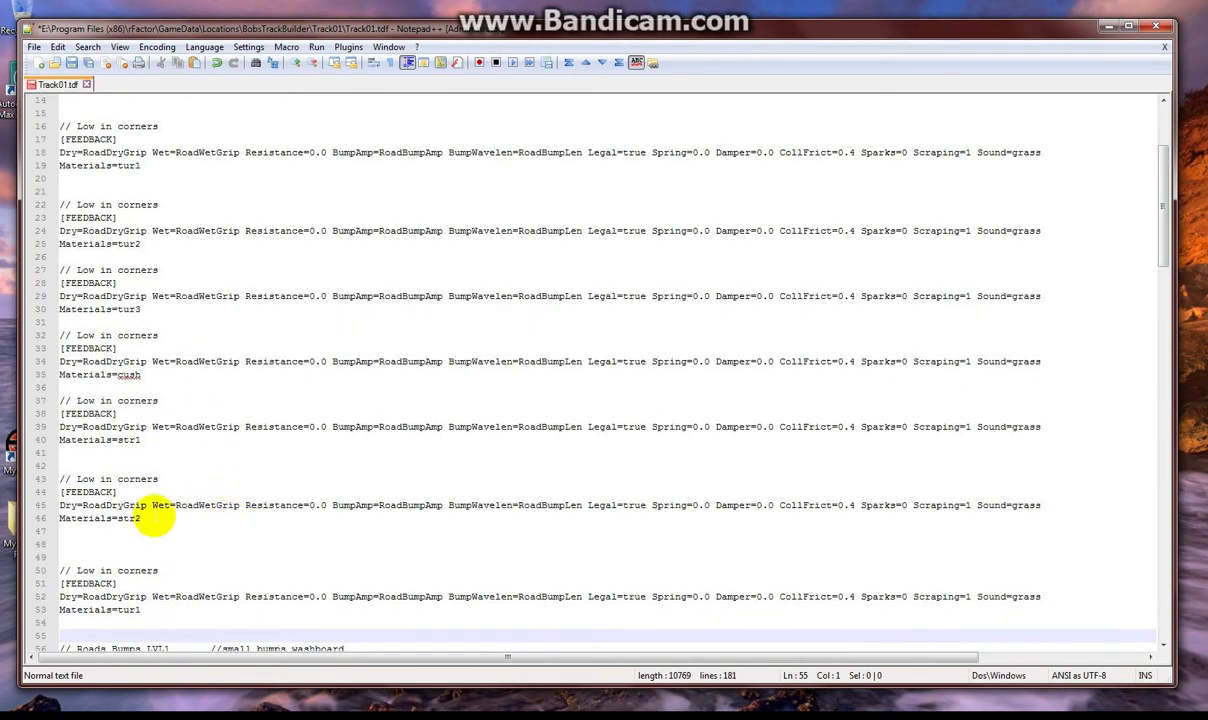
scroll(150, 260, "up", 1)
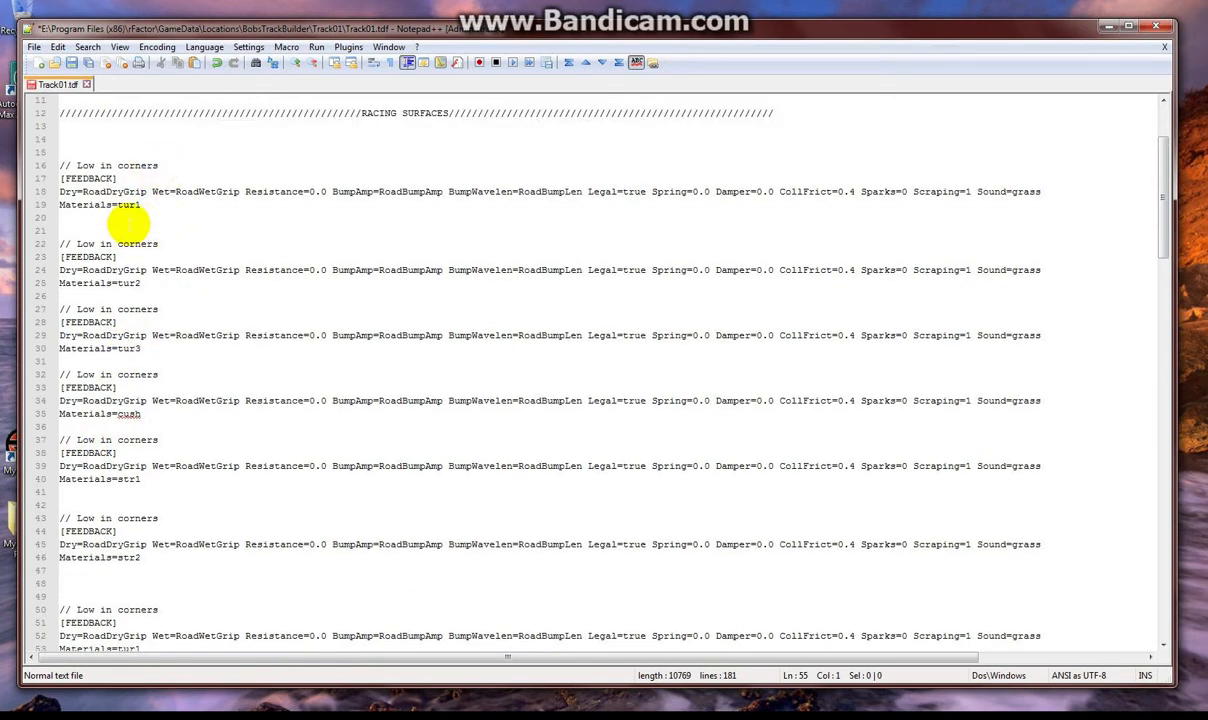
left_click(123, 217)
key("Delete")
Step: Set the Dry value to RoadDryGrip1 in the tur2 block and to RoadDryGrip2 in the tur3 block
left_click(160, 257)
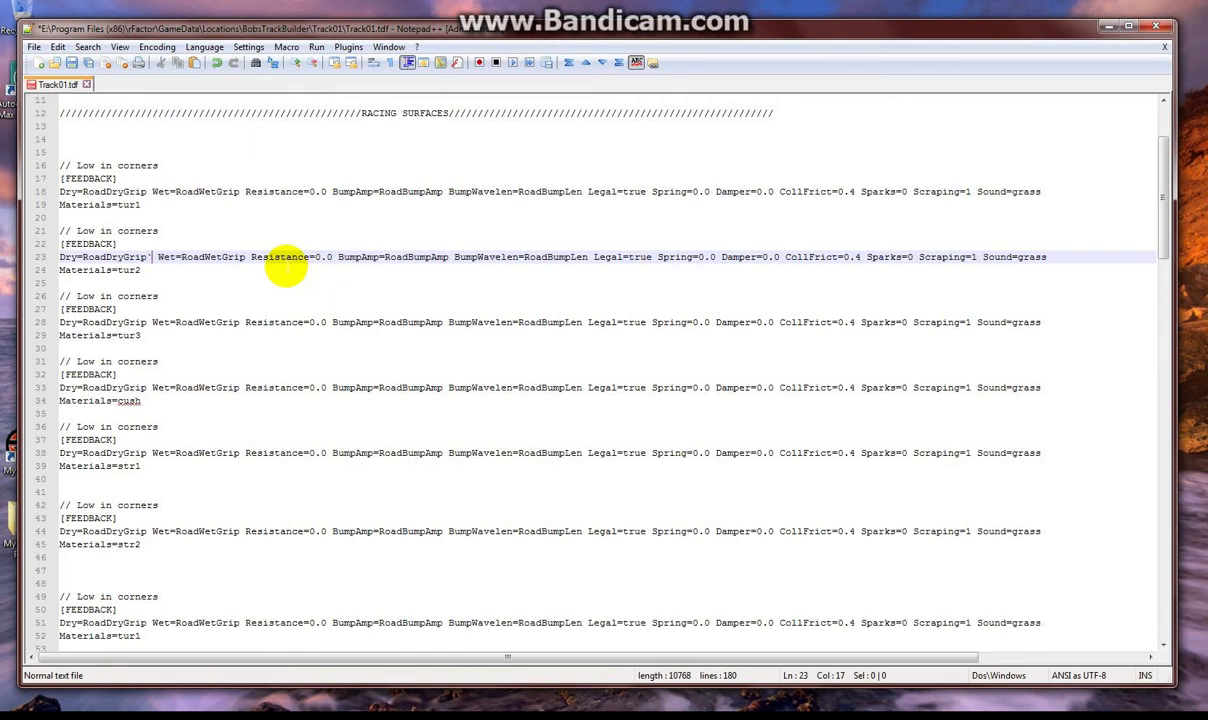
key("Left")
key("Down")
key("Down")
key("Down")
key("Down")
key("Down")
type("2")
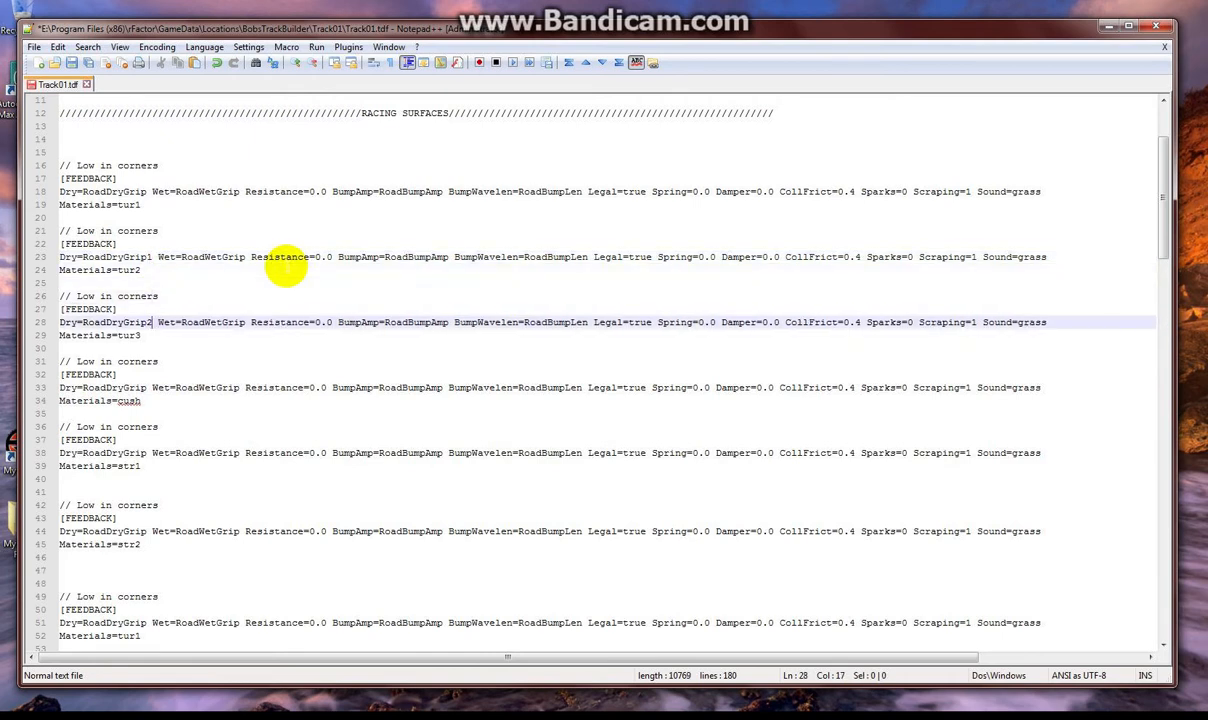
Step: Set the Dry value to RoadDryGrip3 in the cush block and to RoadDryGrip4 in the str1 block
key("Left")
key("Down")
key("Down")
key("Down")
key("Down")
key("Down")
type("3")
key("Down")
key("Down")
key("Down")
key("Down")
key("Down")
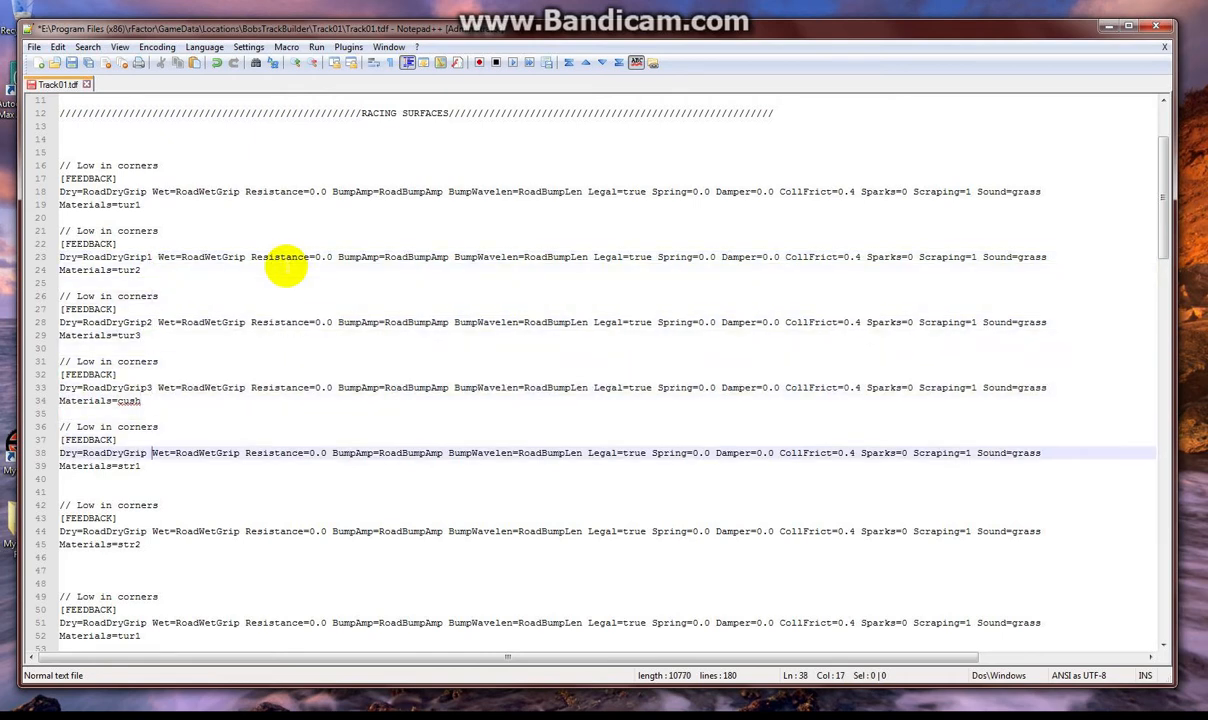
type("4")
Step: Set the Dry value to RoadDryGrip5 in the str2 block
key("Left")
key("Down")
key("Down")
key("Down")
key("Down")
key("Down")
key("Down")
type("5")
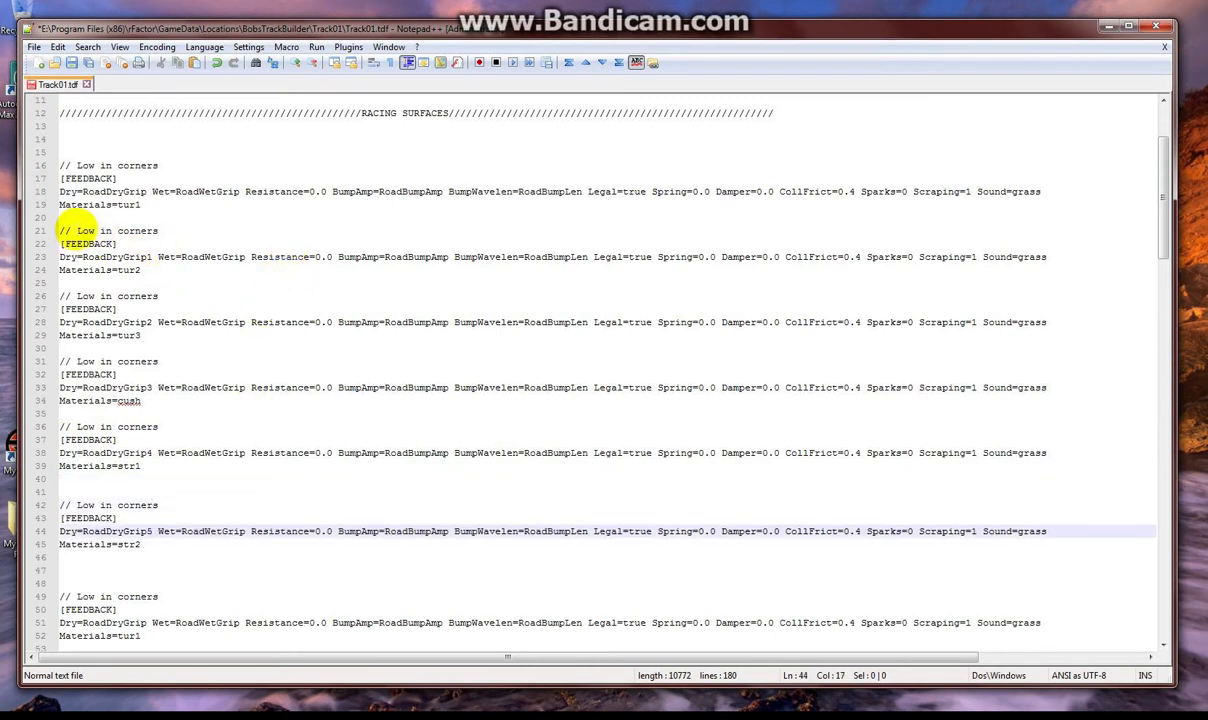
Step: Change the comment above the tur2 feedback block to "Middle in corners"
double_click(88, 229)
left_click(187, 229, "shift")
type("M")
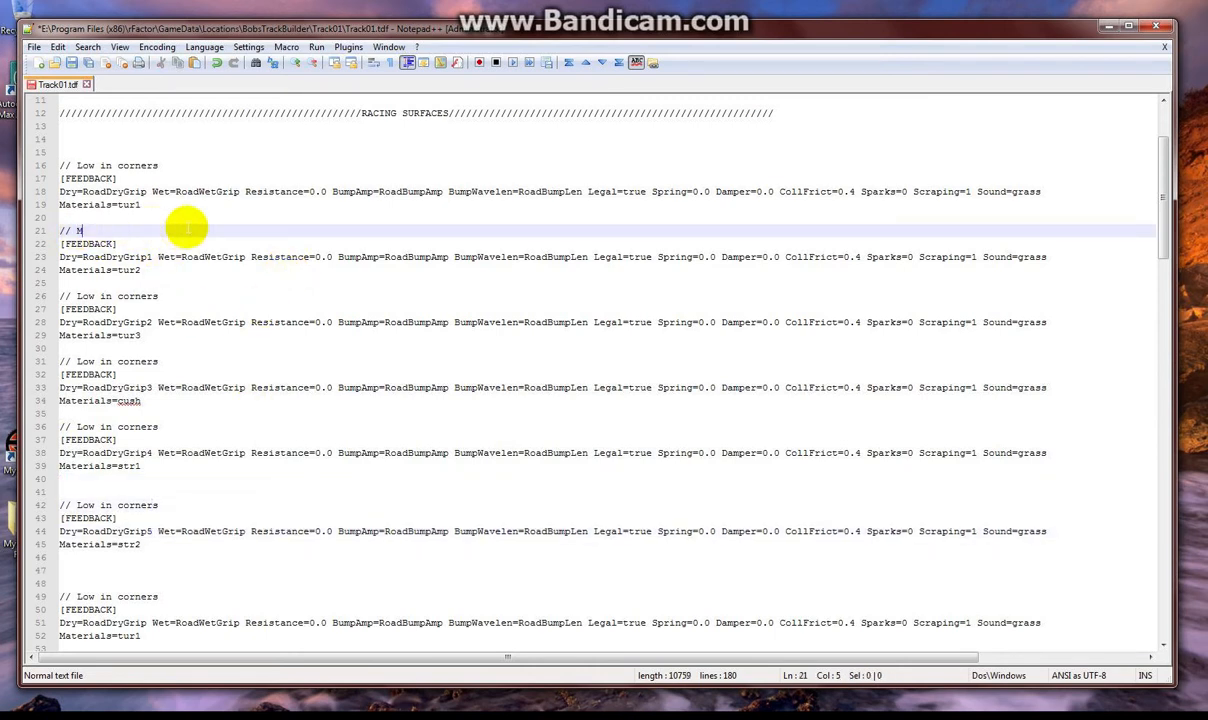
type("iddle in ")
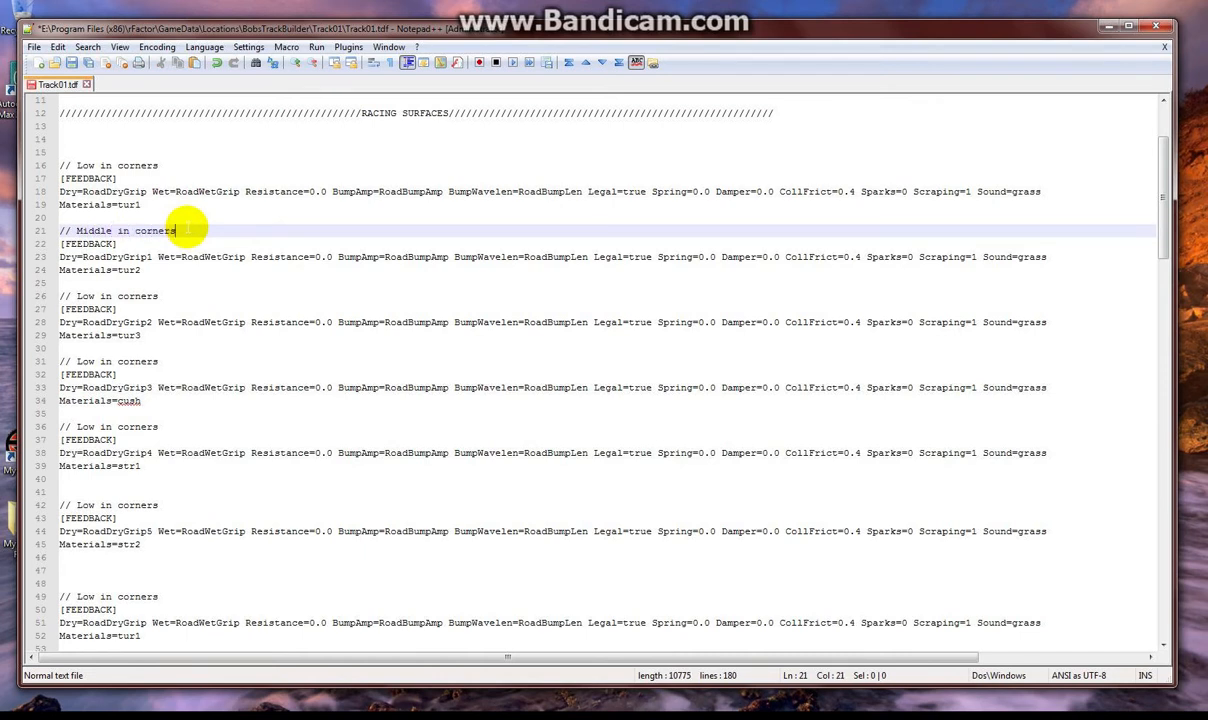
type("corners")
Step: Change the comment above the tur3 feedback block to "High in corners"
key("Down")
key("Down")
key("Down")
key("Down")
key("Down")
key("shift+Left")
key("shift+Left")
key("shift+Left")
key("shift+Left")
key("shift+Left")
key("shift+Left")
key("shift+Left")
key("shift+Left")
key("shift+Left")
key("shift+Left")
key("shift+Left")
key("shift+Left")
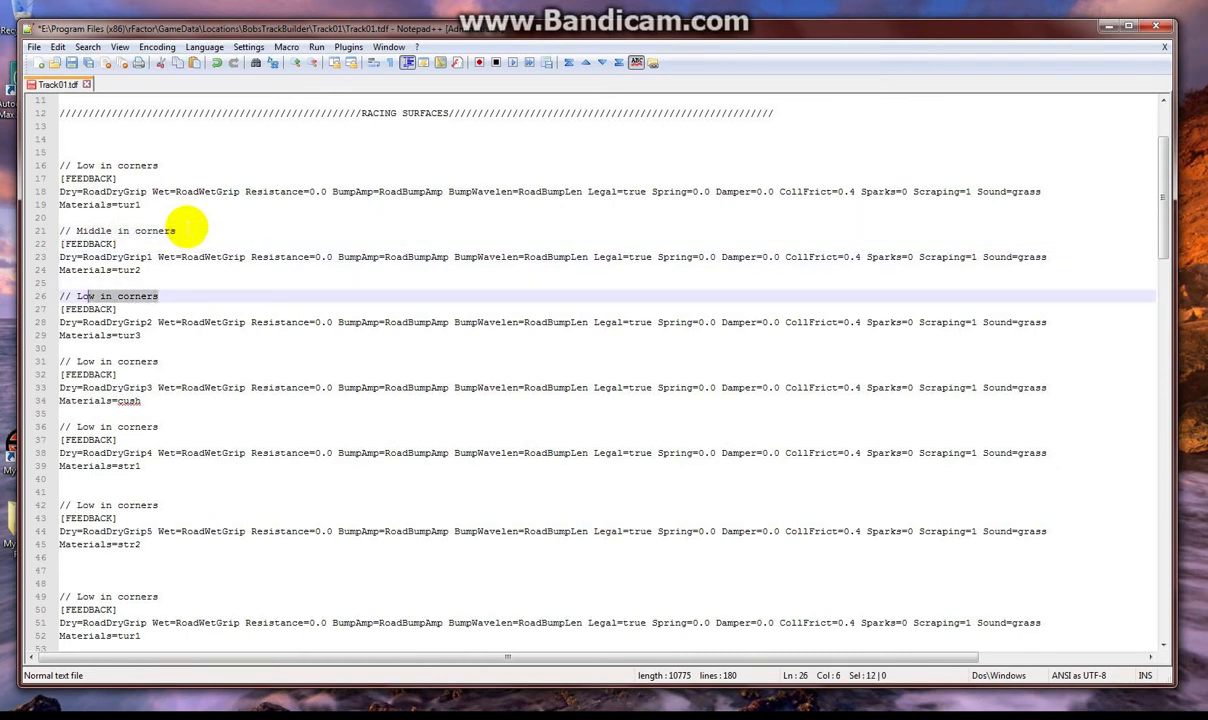
type("High i")
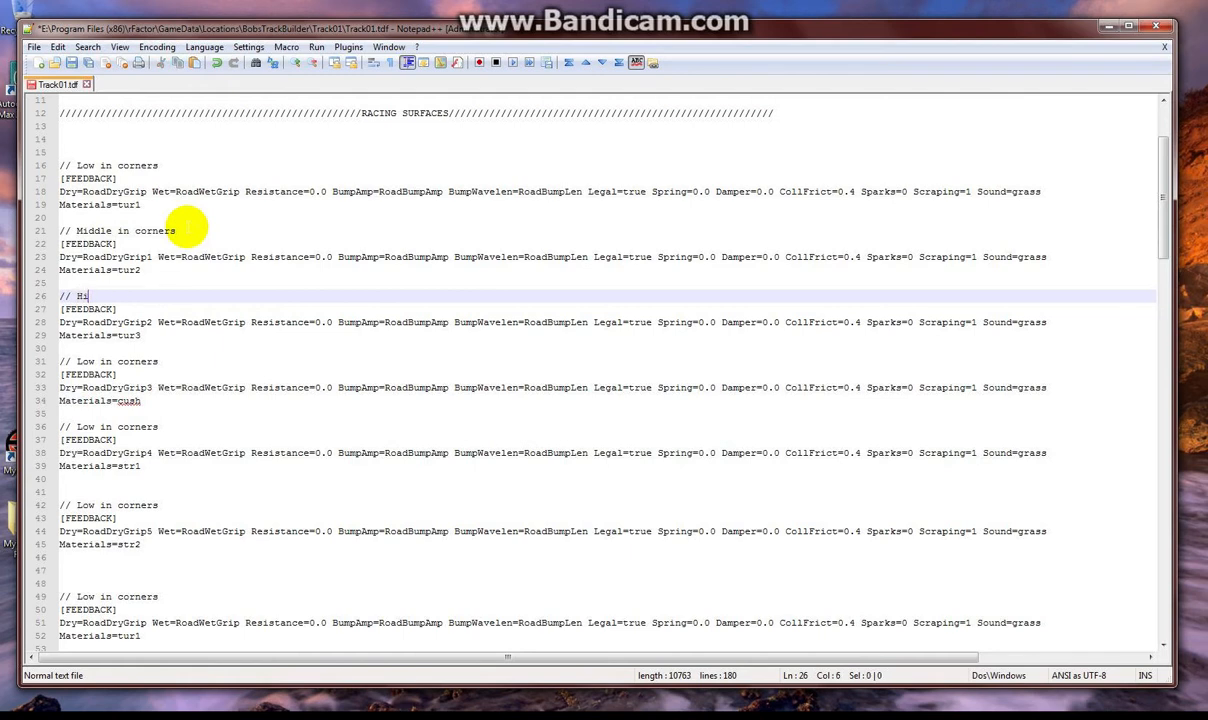
Step: Change the comment above the cush feedback block to "Cushion - narrow modelled"
key("Down")
key("Down")
key("Down")
key("Down")
key("Down")
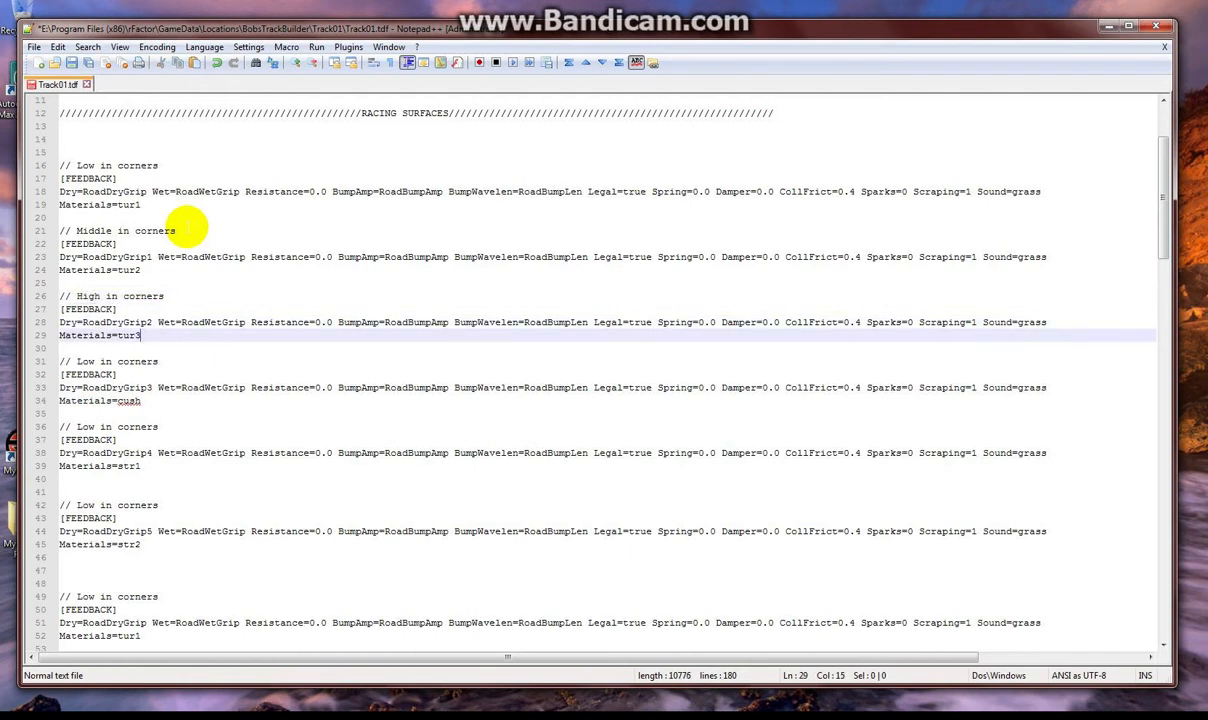
key("shift+Left")
key("shift+Left")
key("shift+Left")
key("shift+Left")
key("shift+Left")
key("shift+Left")
key("shift+Left")
key("shift+Left")
key("shift+Left")
key("shift+Left")
key("shift+Left")
key("shift+Left")
key("shift+Left")
key("shift+Left")
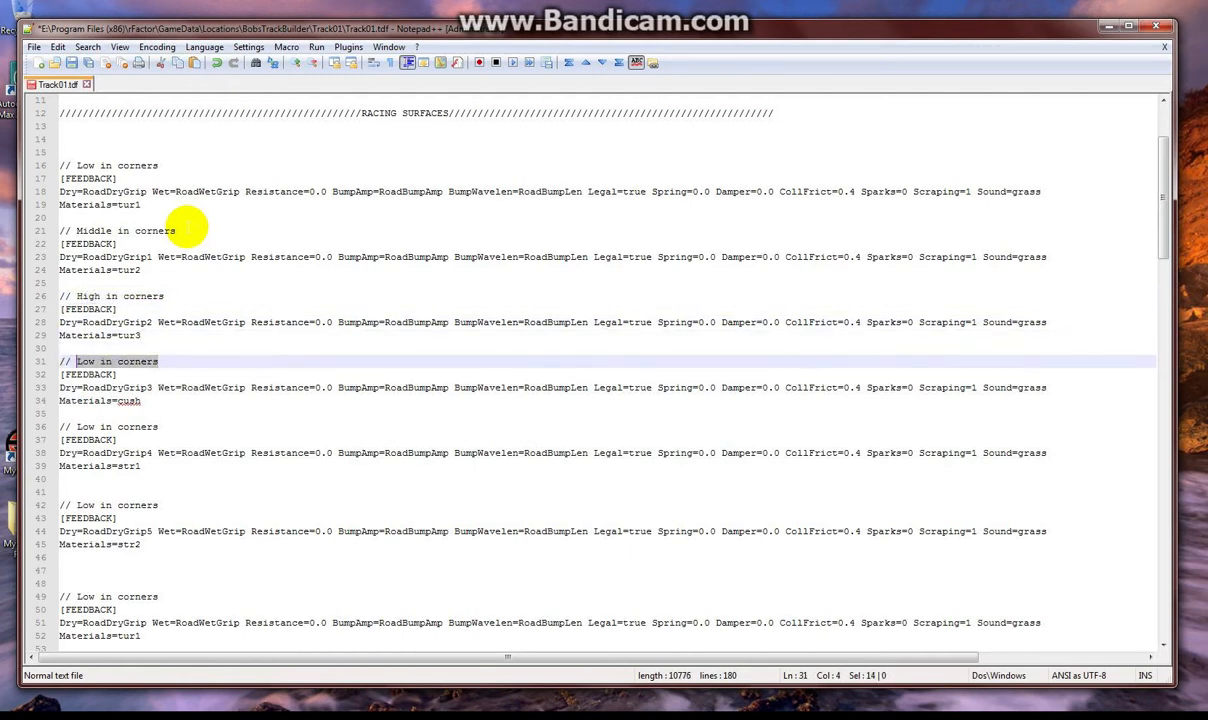
type("Cus")
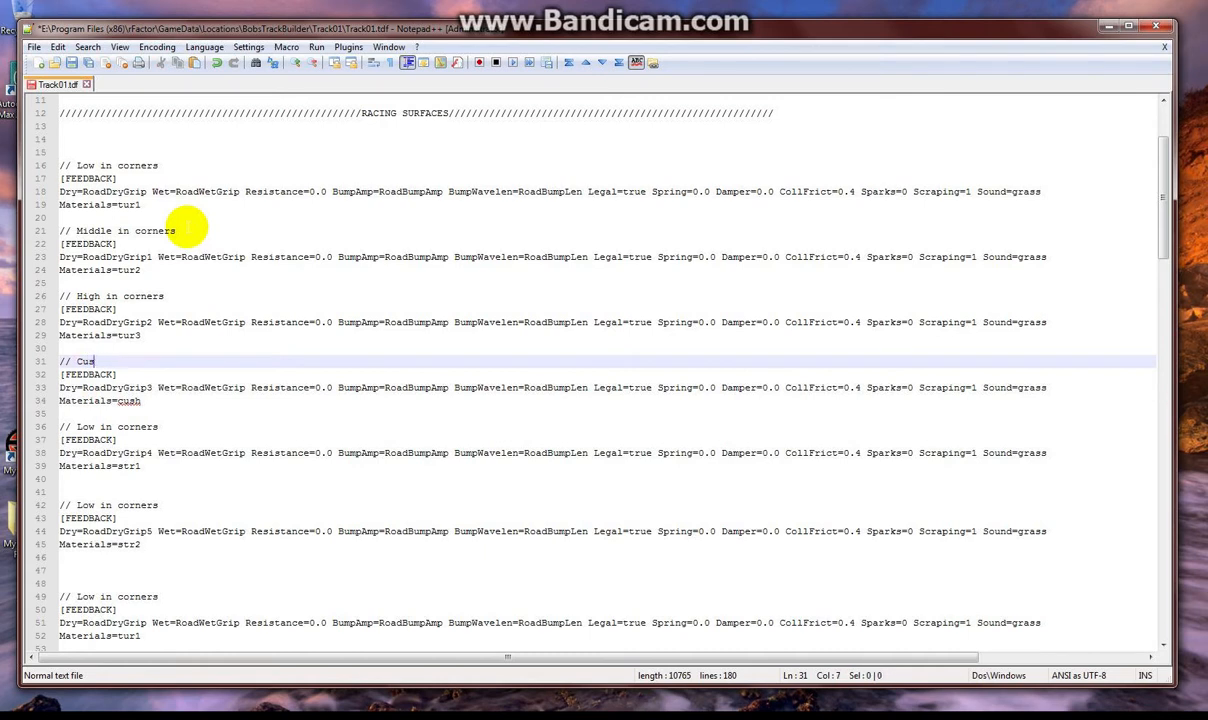
type("jhhion - narrow modele")
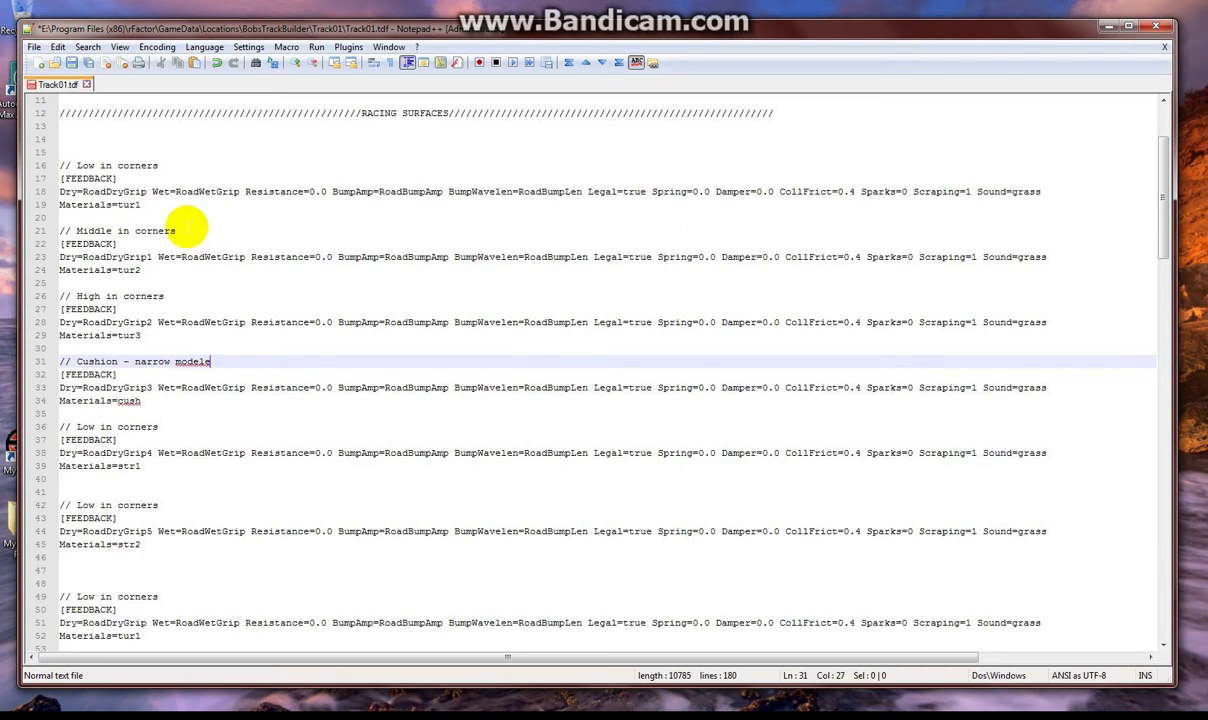
Step: Change the comment above the str1 feedback block to "Bottom 3/4 of straights"
key("Down")
key("Down")
key("Down")
key("Down")
key("Down")
key("Down")
key("Down")
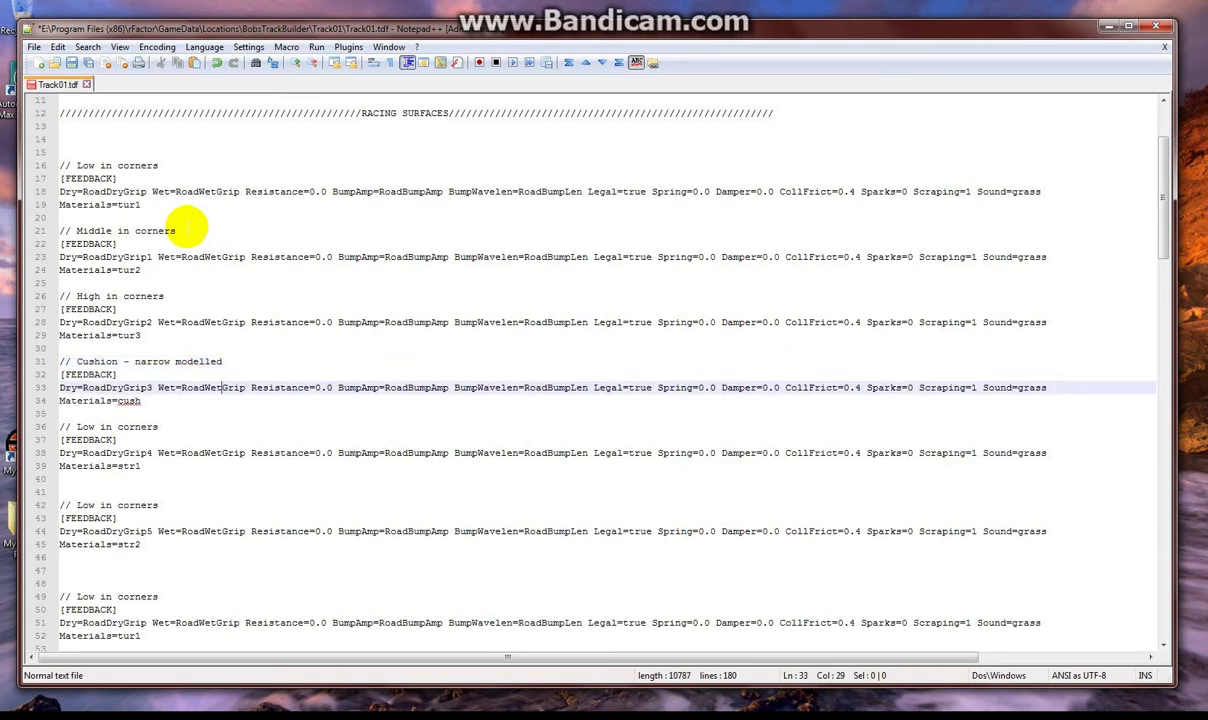
key("Down")
key("Down")
key("Down")
key("Down")
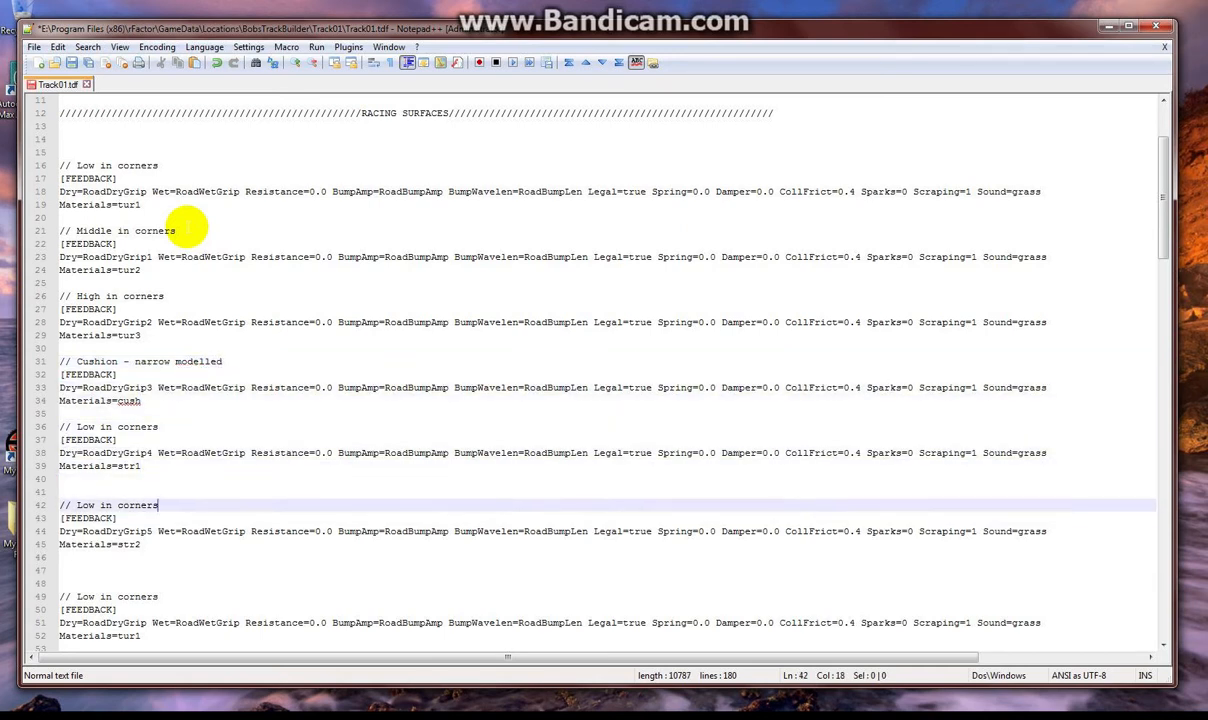
key("Up")
key("Up")
key("Up")
key("Up")
key("Up")
key("Up")
key("End")
key("shift+Left")
key("shift+Left")
key("shift+Left")
key("shift+Left")
key("shift+Left")
key("shift+Left")
key("shift+Left")
key("shift+Left")
key("shift+Left")
key("shift+Left")
key("shift+Left")
key("shift+Left")
key("shift+Left")
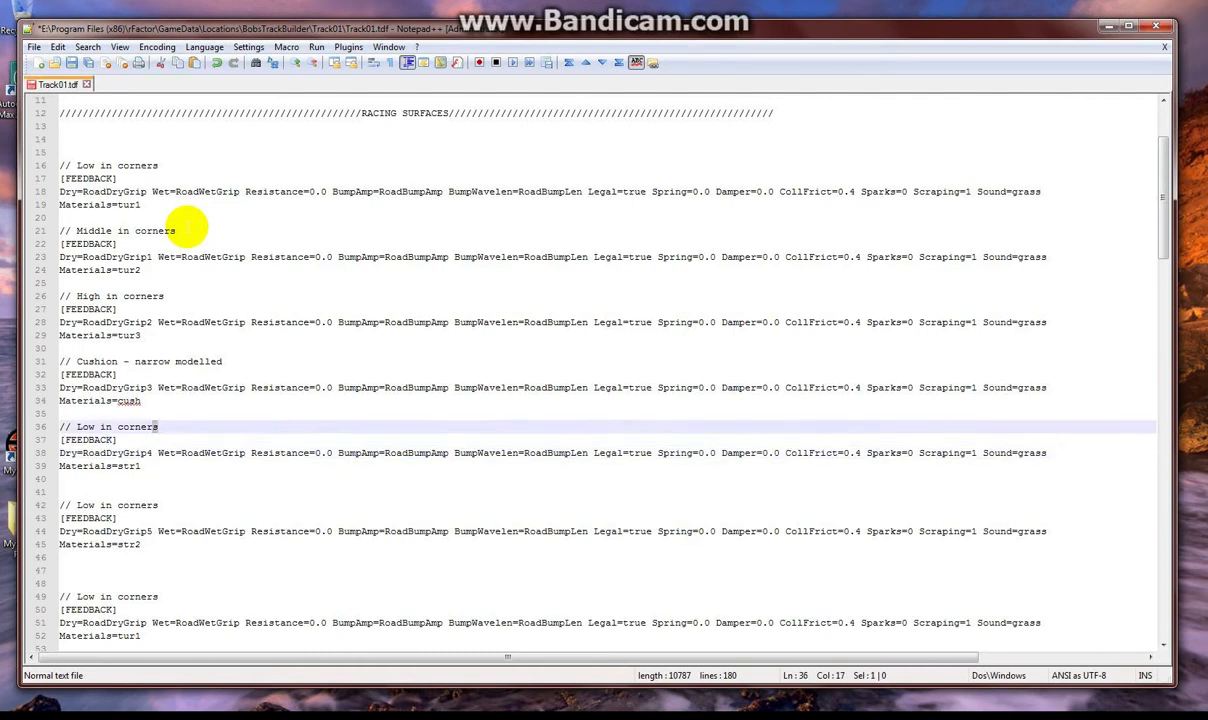
type("Bottom 3/4 of straights")
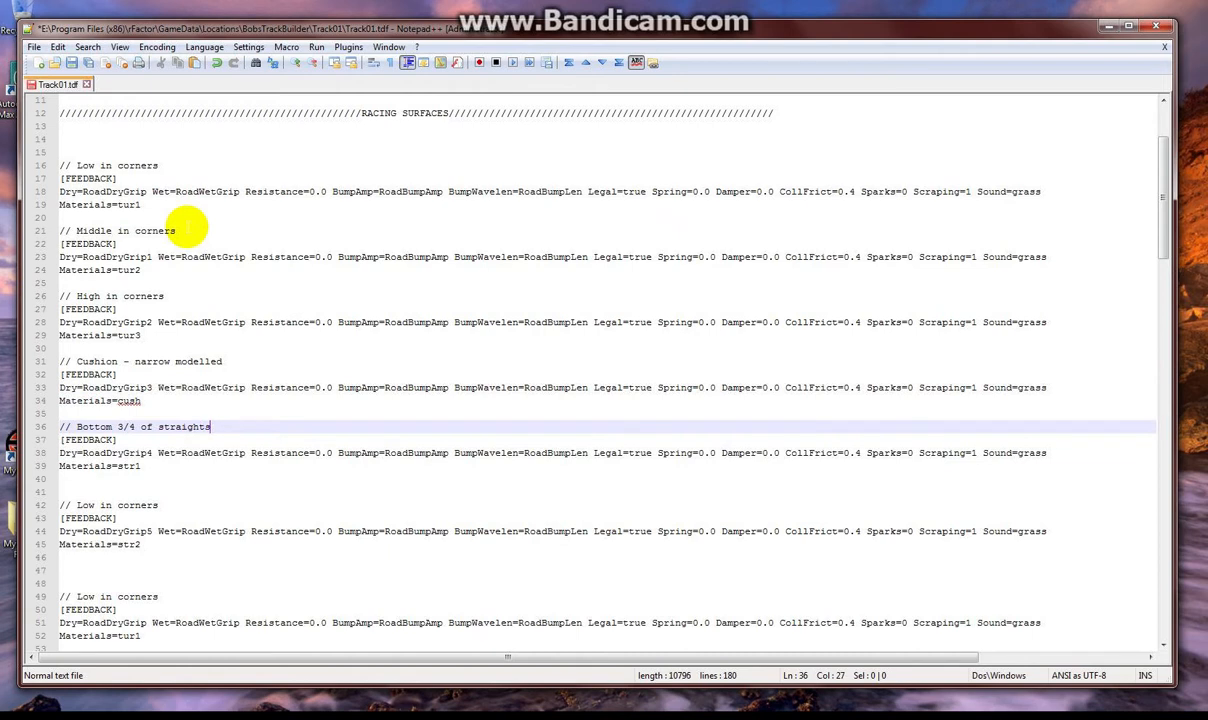
Step: Copy the whole "// Bottom 3/4 of straights" comment and remove the extra blank line between the str1 and str2 blocks
key("shift+Left")
key("shift+Left")
key("shift+Left")
key("shift+Left")
key("shift+Left")
key("shift+Left")
key("shift+Left")
key("shift+Left")
key("shift+Left")
key("shift+Left")
key("shift+Left")
key("shift+Left")
key("shift+Left")
key("shift+Left")
key("shift+Left")
key("shift+Left")
key("shift+Left")
key("shift+Left")
key("shift+Left")
key("shift+Left")
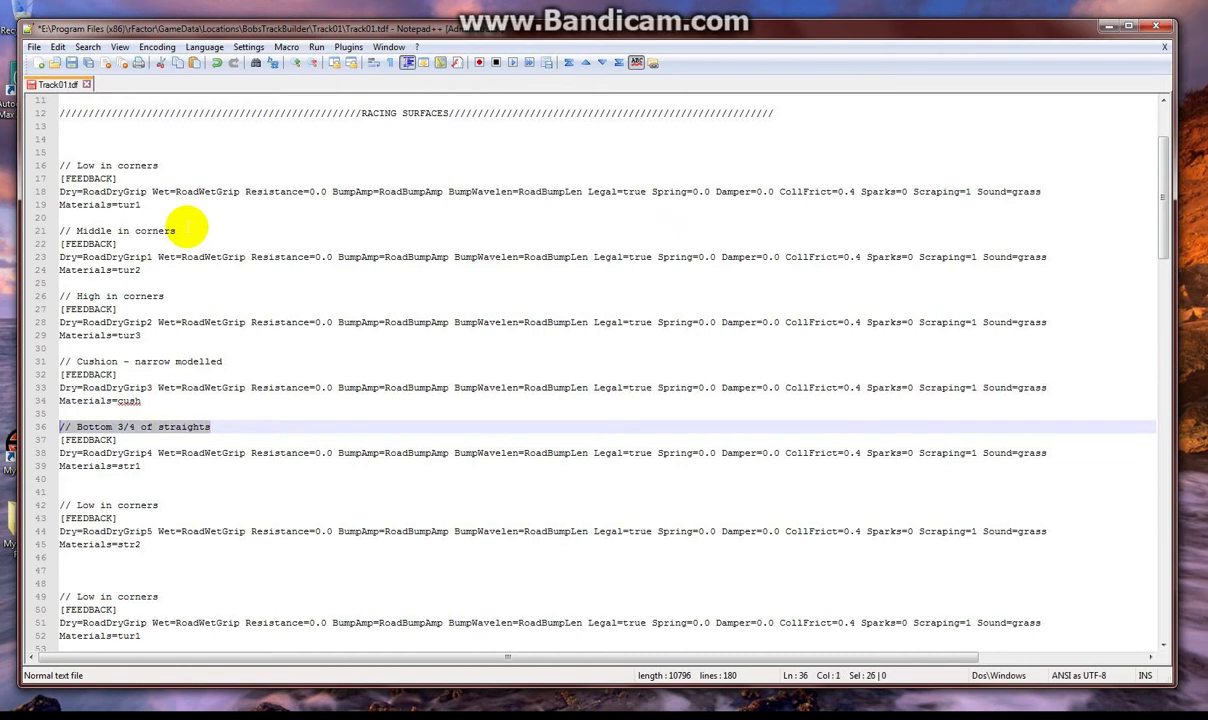
key("Down")
key("Down")
key("Down")
key("Down")
key("Delete")
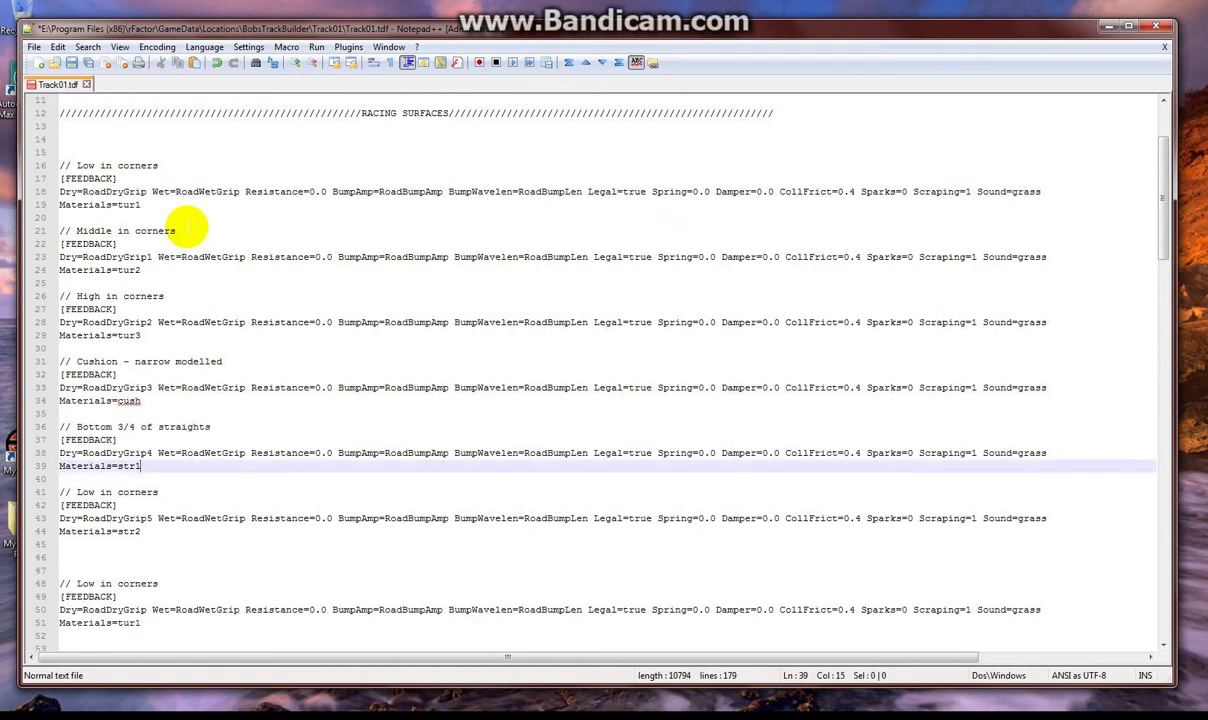
Step: Replace the str2 block's comment with the copied straights comment and reword it to "Upper 1/4 of straights"
key("Down")
key("shift+End")
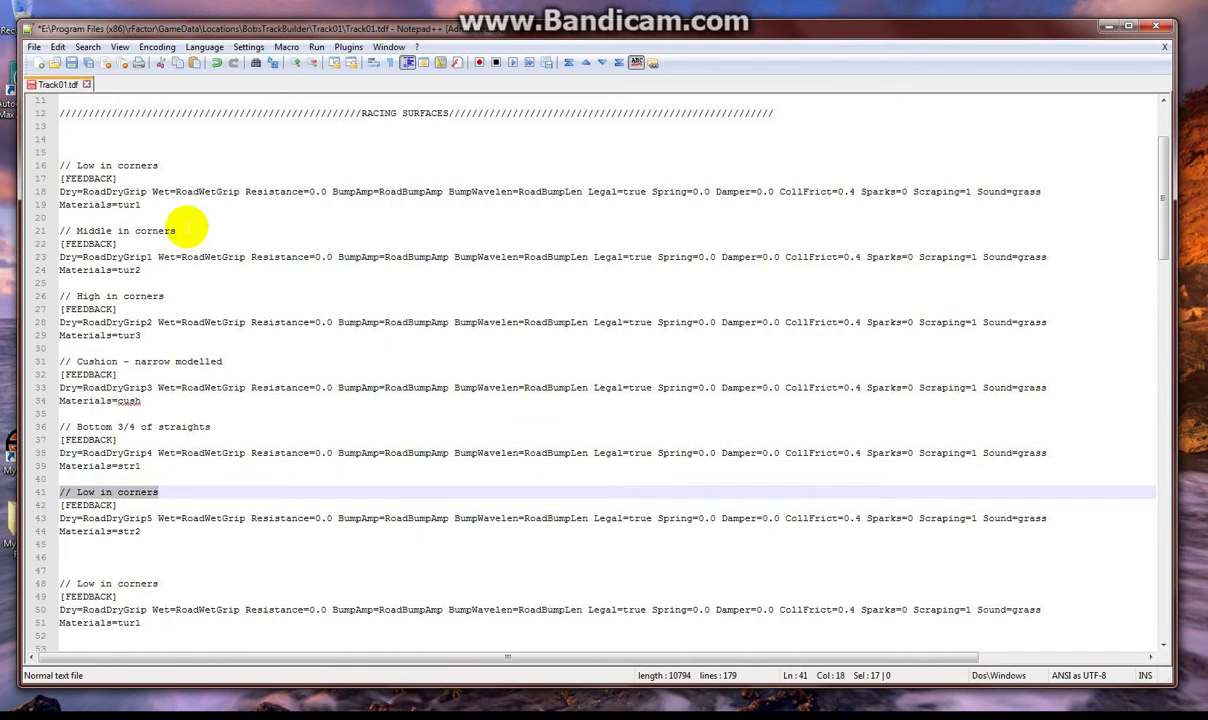
type("// Bottom 3/4 of straights")
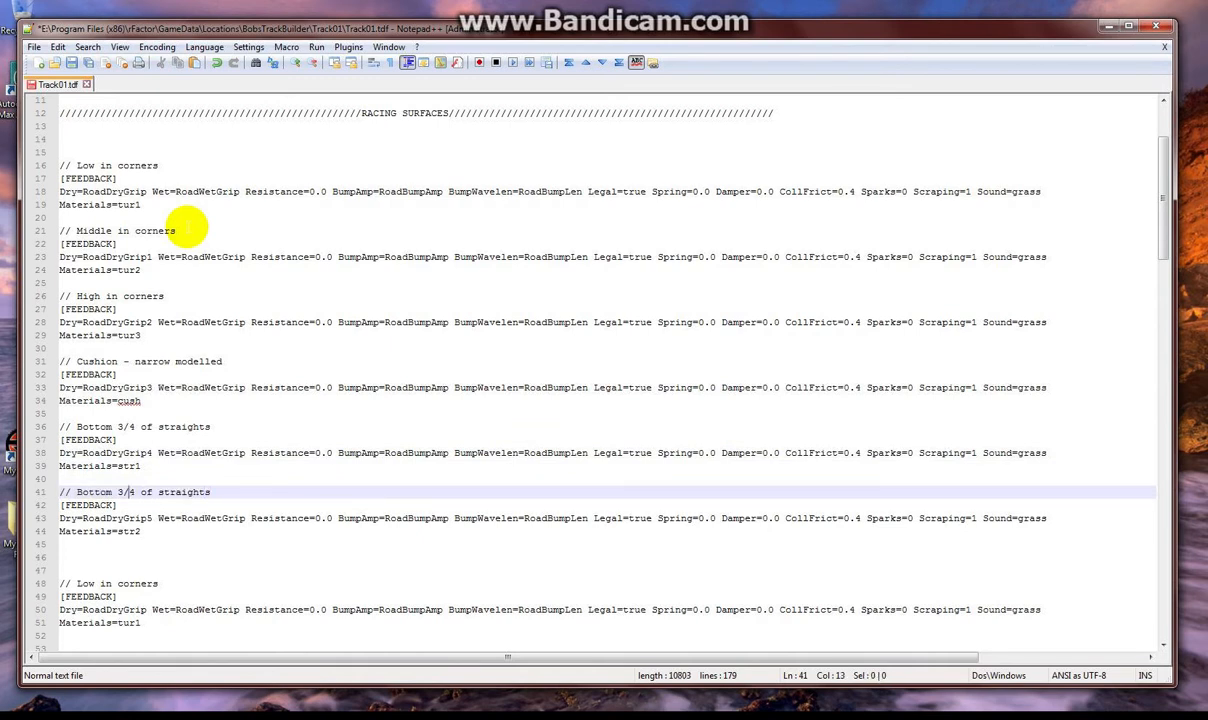
key("shift+Left")
key("shift+Left")
key("shift+Left")
type("Upper")
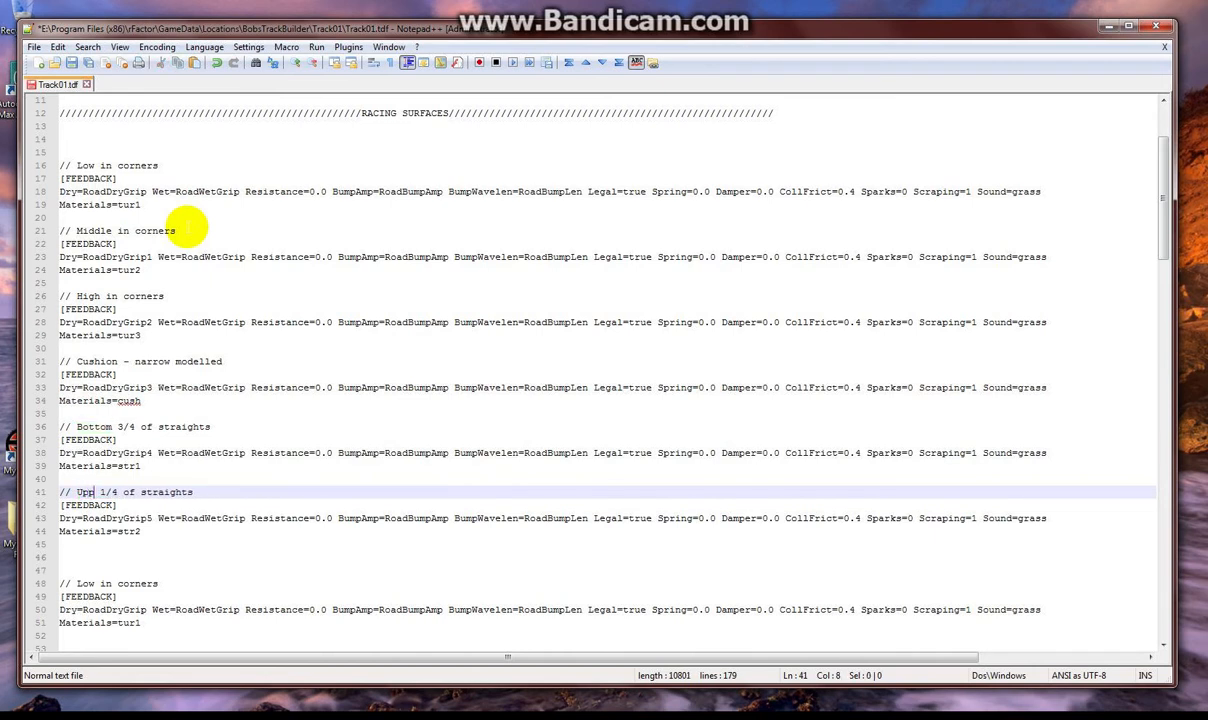
Step: Remove two blank lines between the str2 block and the last Low in corners block, keeping Materials=str2
key("Down")
key("Down")
key("Down")
key("Down")
key("BackSpace")
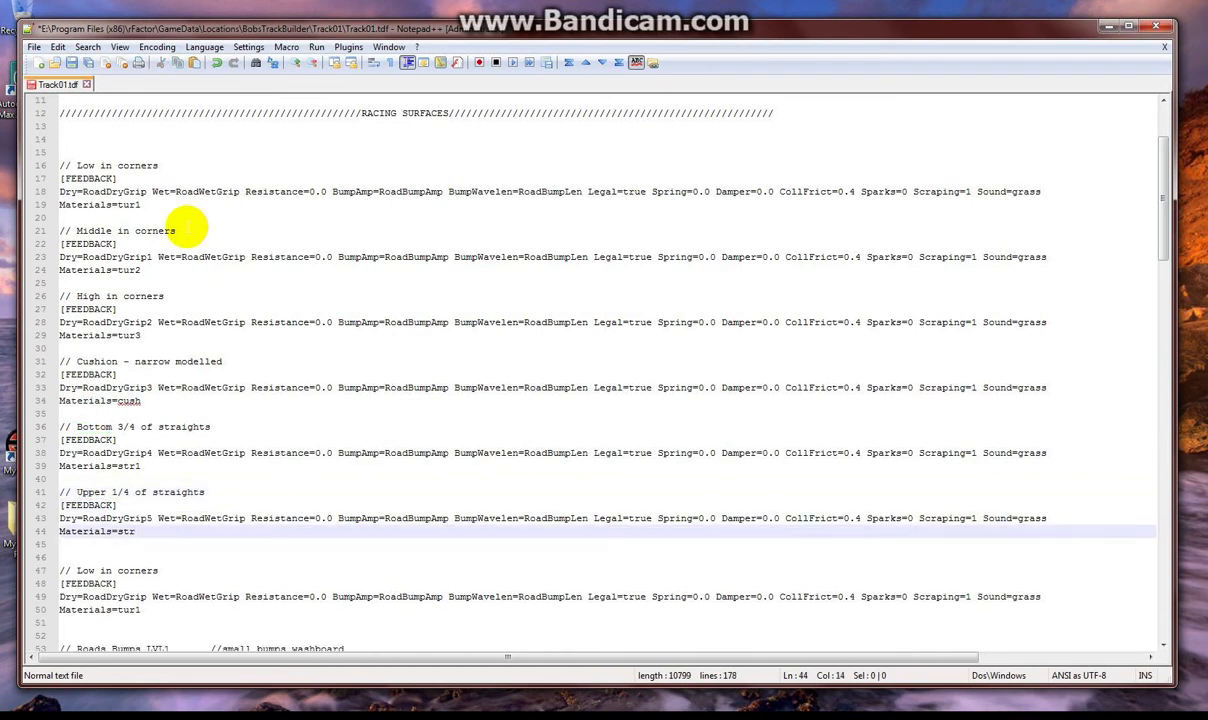
type("2")
key("Down")
key("Down")
key("BackSpace")
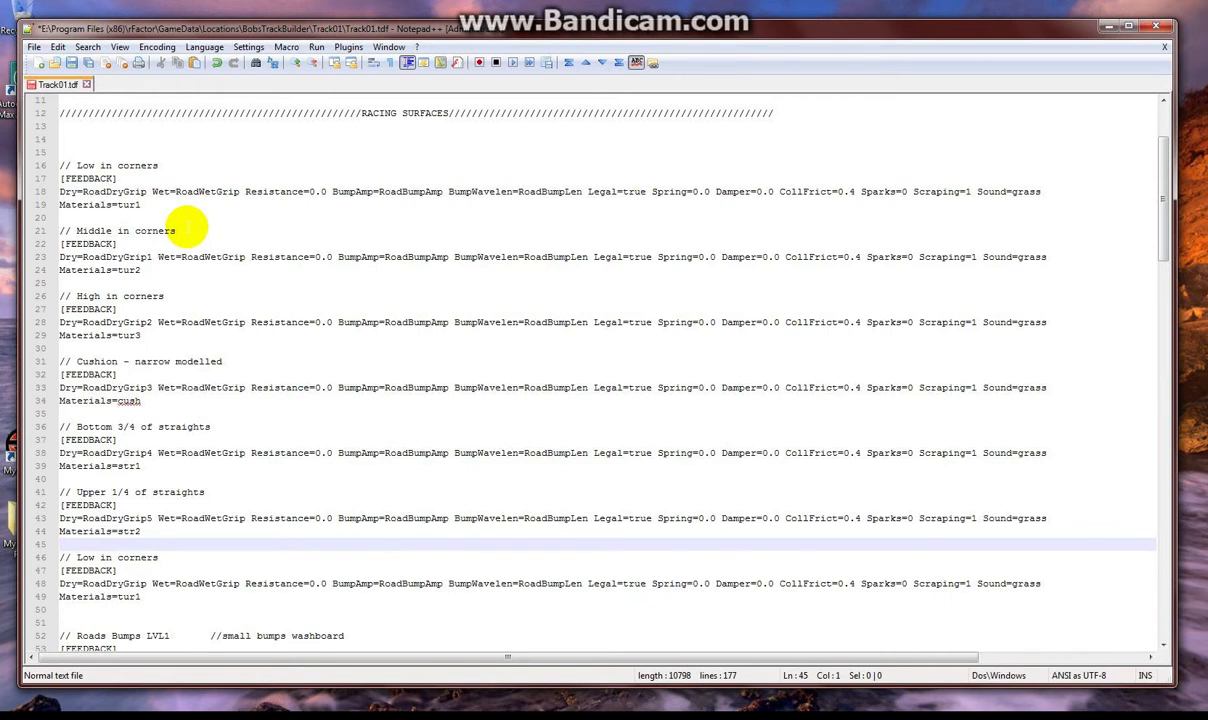
Step: Change the comment above the last Low in corners feedback block, below the str2 block, to "// Marbles"
key("Down")
key("End")
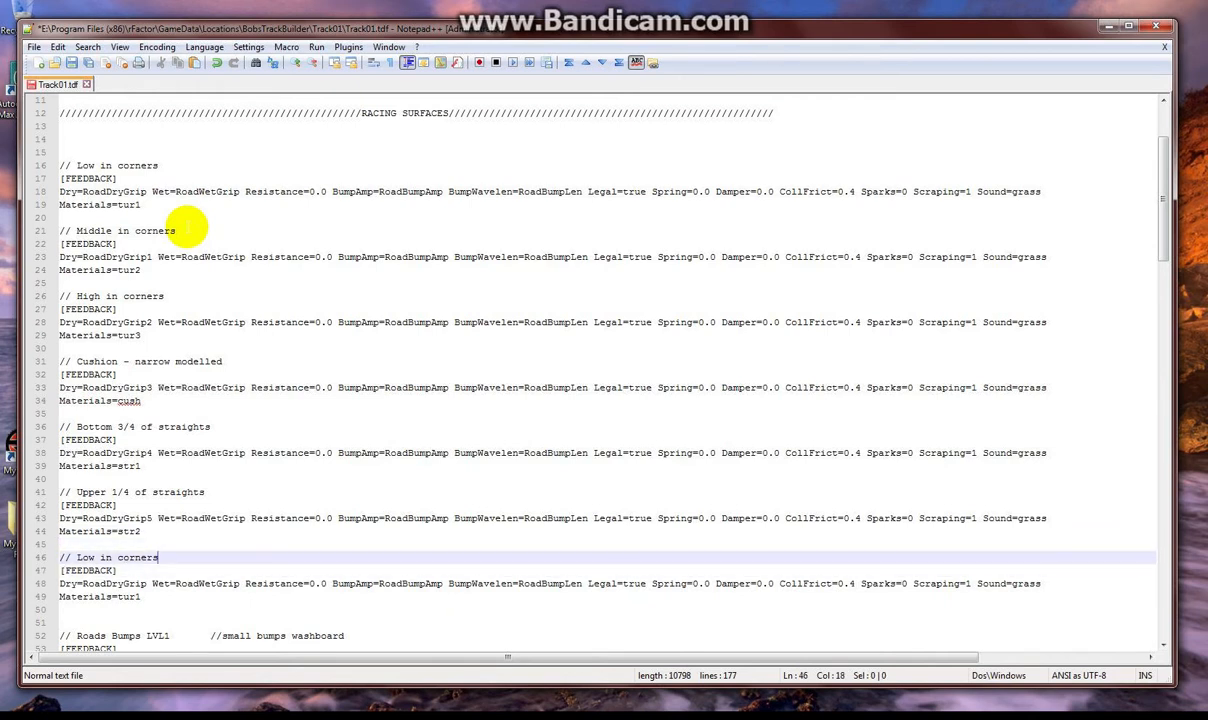
key("shift+Left")
key("shift+Left")
key("shift+Left")
key("shift+Left")
key("shift+Left")
key("shift+Left")
key("shift+Left")
key("shift+Left")
key("shift+Left")
key("shift+Left")
key("shift+Left")
key("shift+Left")
key("shift+Left")
key("shift+Left")
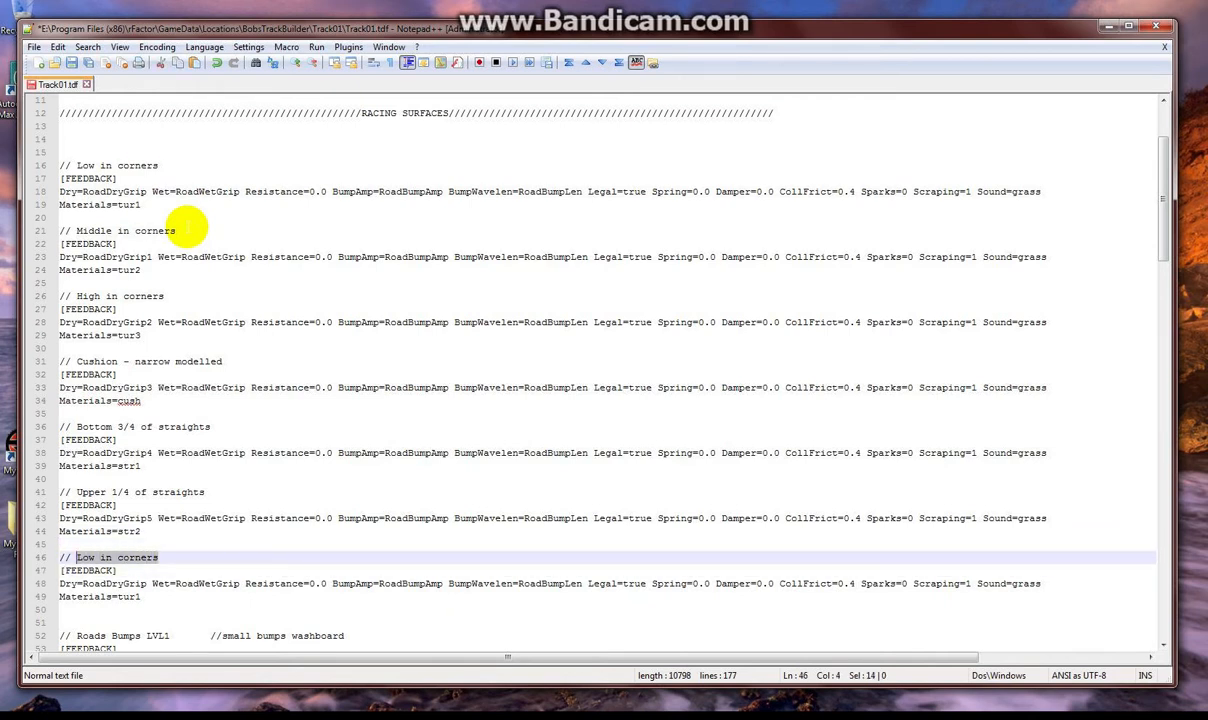
type("Marbles")
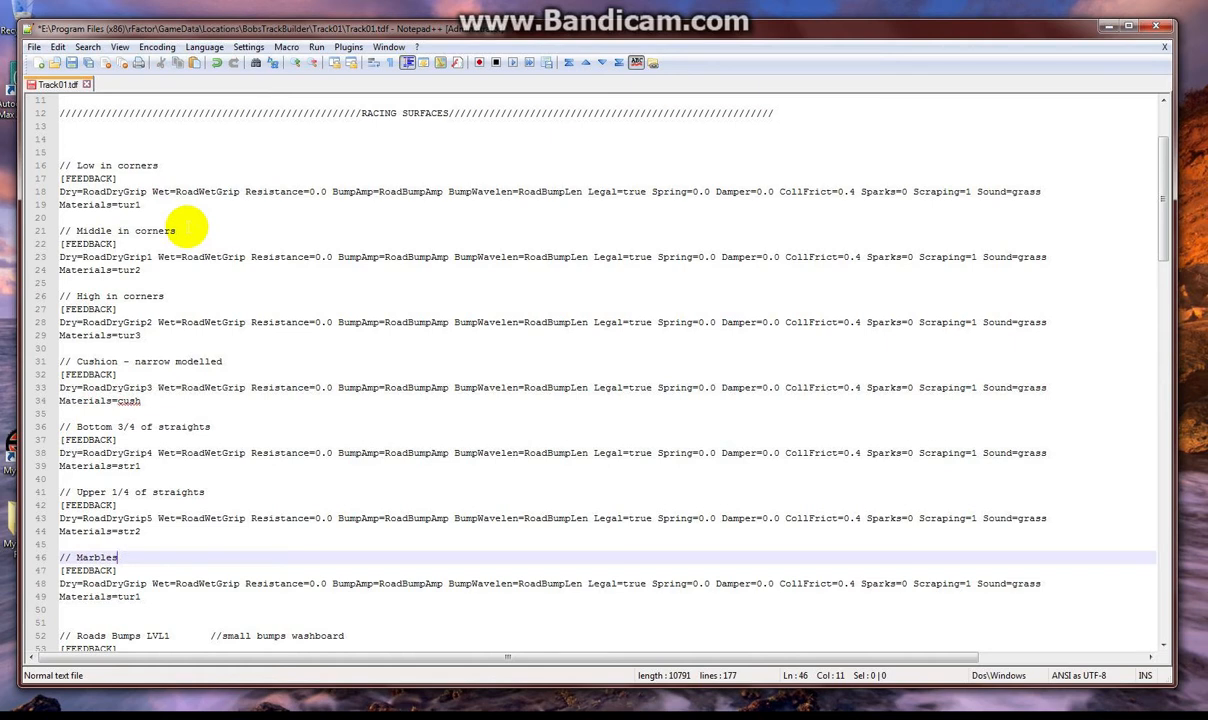
Step: Set the Marbles block's material to marbles and its dry grip variable to RoadDryGrip6
key("Down")
key("Down")
key("Down")
key("shift+Right")
key("shift+Right")
key("shift+Right")
key("shift+Right")
type("m")
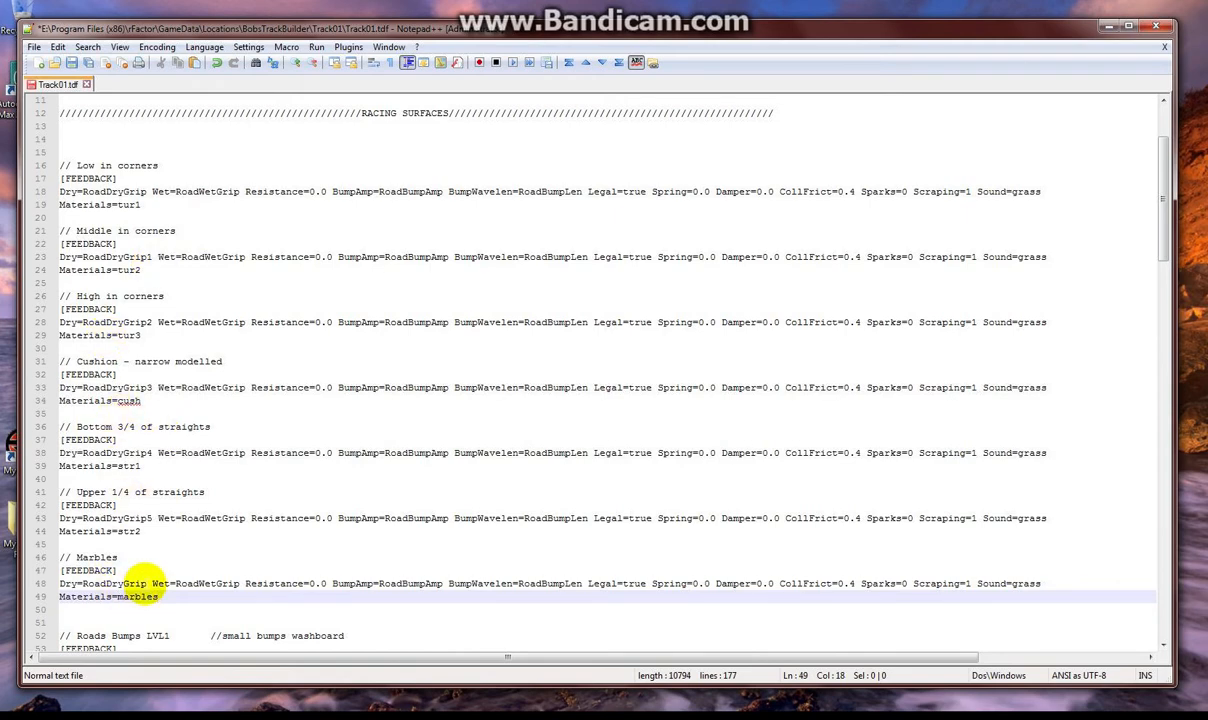
left_click(147, 583)
type("6")
Step: Duplicate the RoadDryGrip5 line under [TRACKVARS] and change the copy to RoadDryGrip6=0.850
scroll(232, 480, "up", 4)
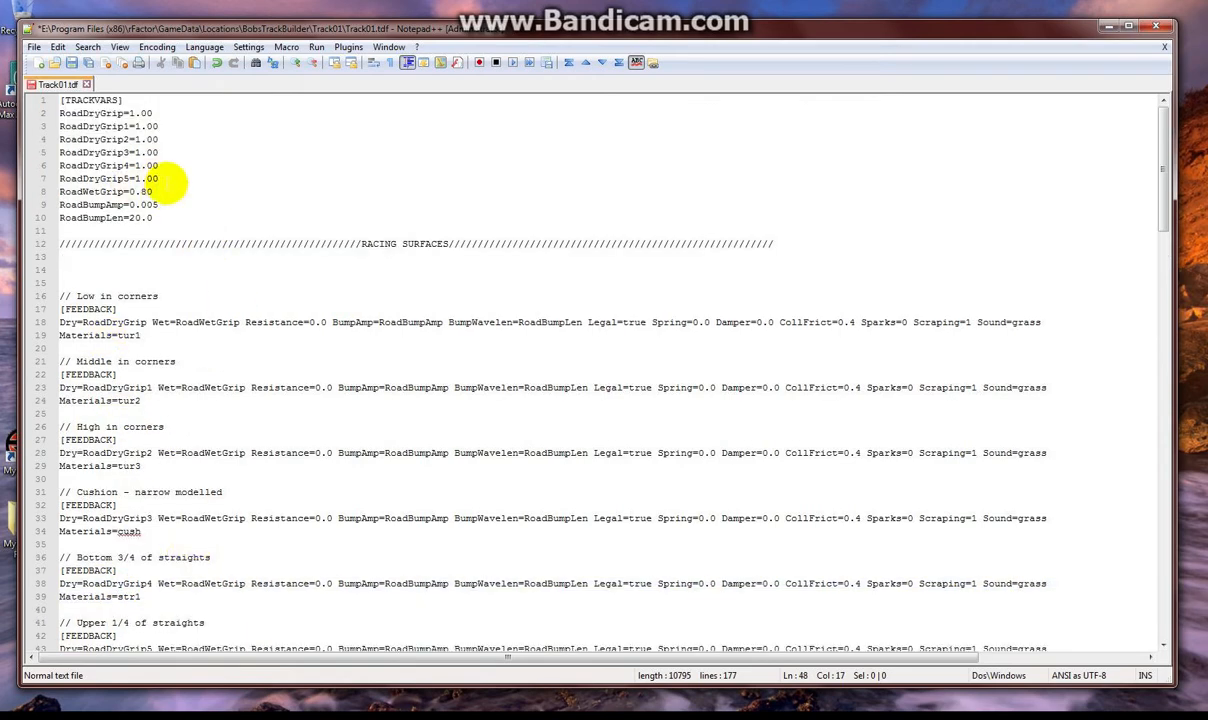
left_click(165, 180)
key("ctrl+d")
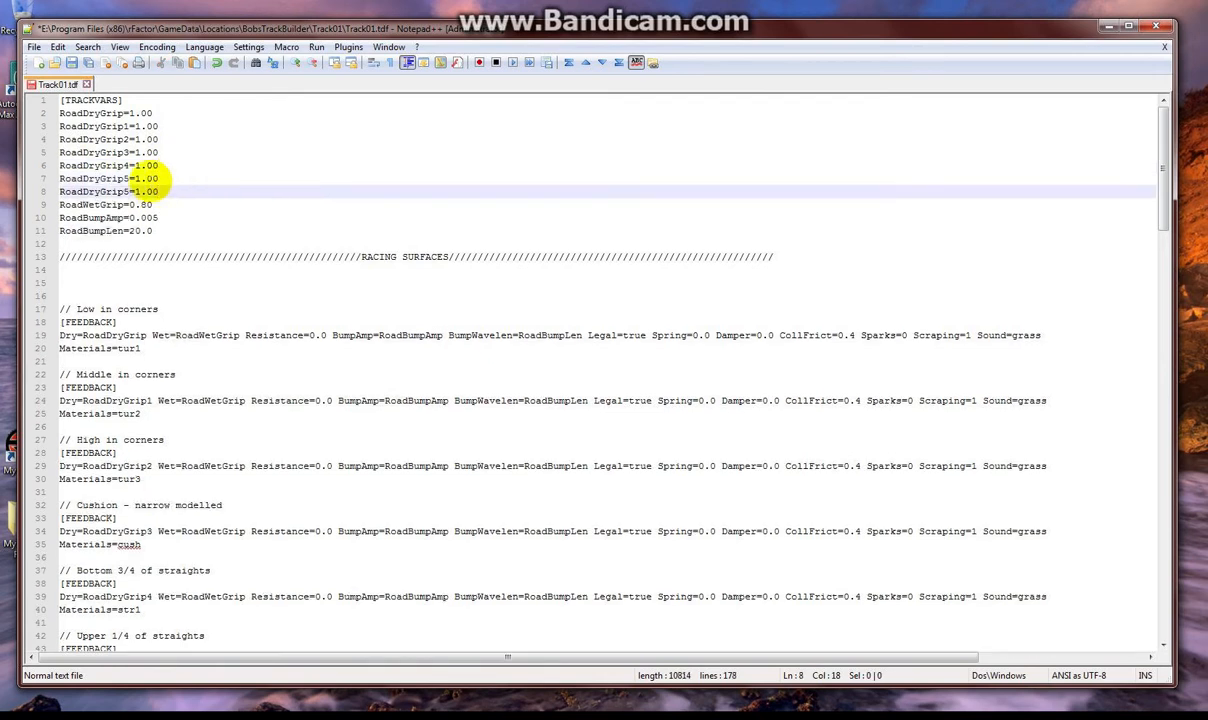
left_click(129, 191)
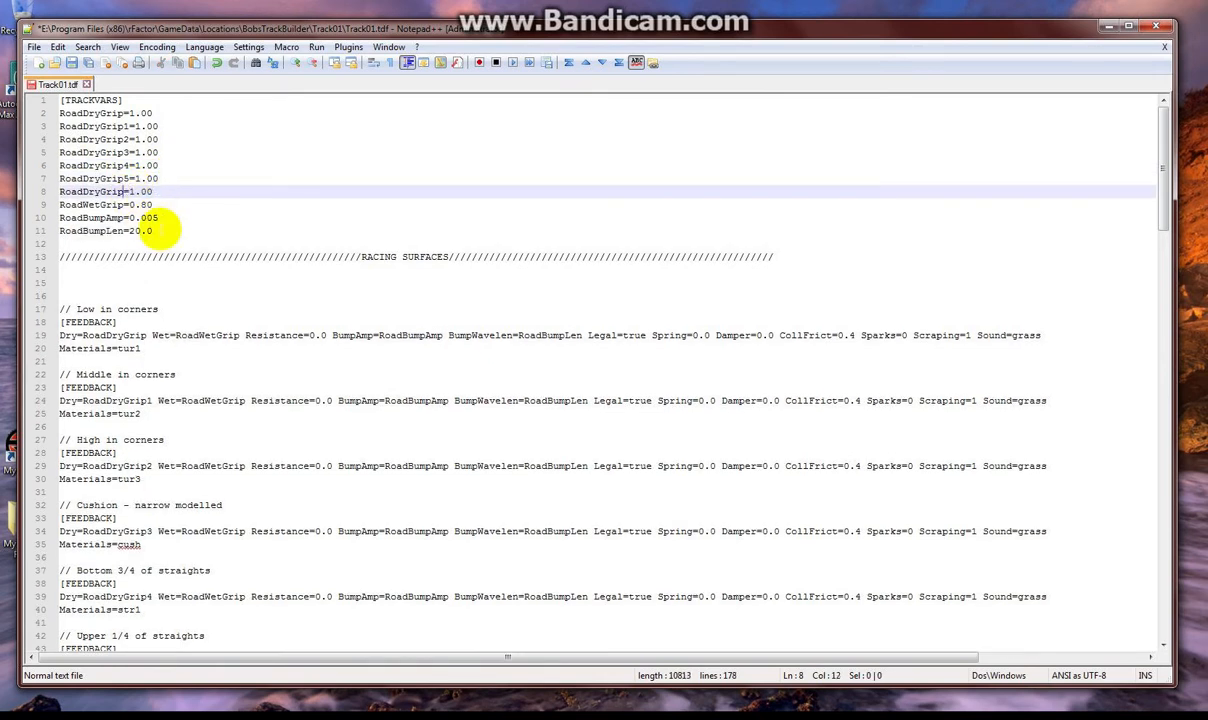
type("6")
key("shift+End")
type(".")
Step: Copy the value 0.850 from RoadDryGrip6 to RoadDryGrip and RoadDryGrip1 through RoadDryGrip5
key("shift+Left")
key("shift+Left")
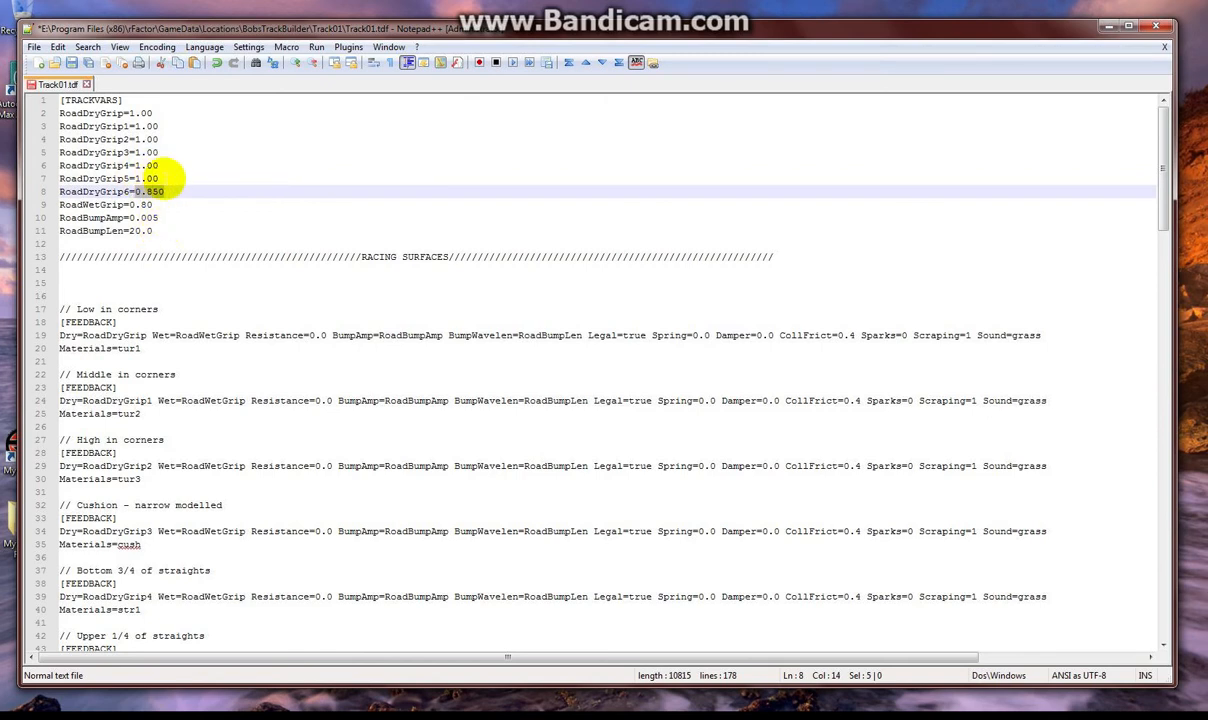
left_click_drag(157, 178, 140, 113)
type("0.850")
type("0.850")
type("0.850")
type("0.850")
type("0.850")
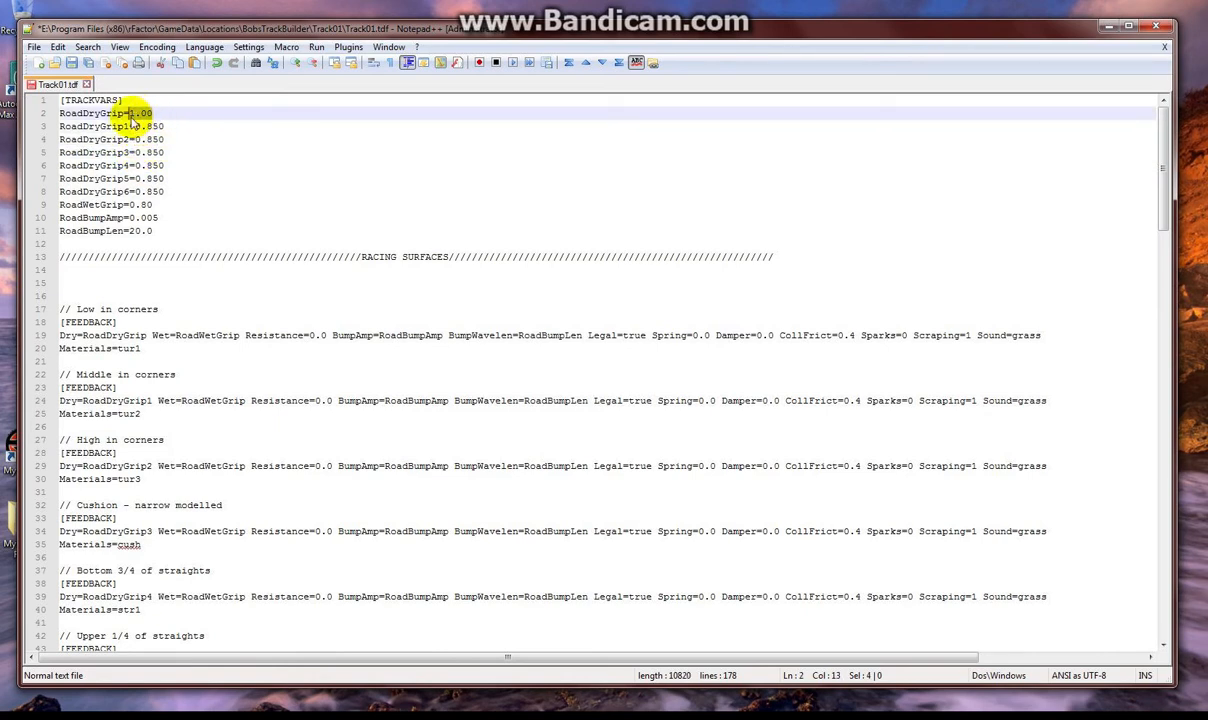
type("0.850")
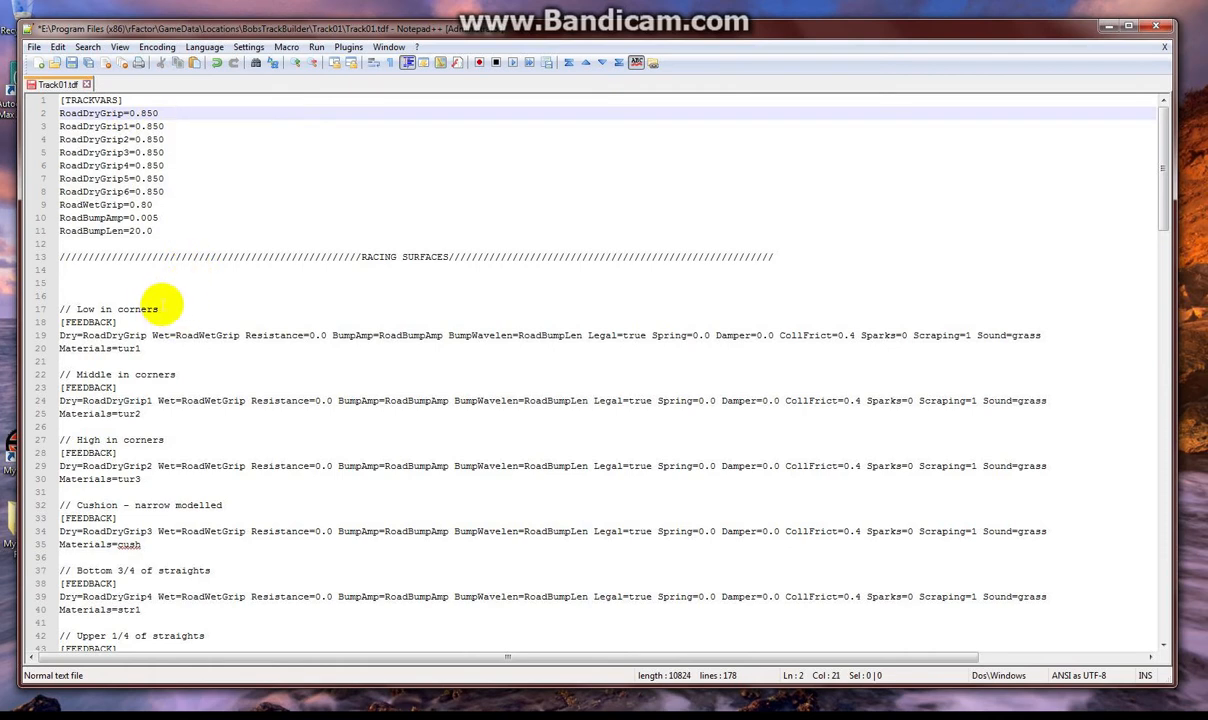
Step: Copy the "// Low in corners" comment onto the end of the RoadDryGrip line under [TRACKVARS]
left_click_drag(162, 305, 30, 296)
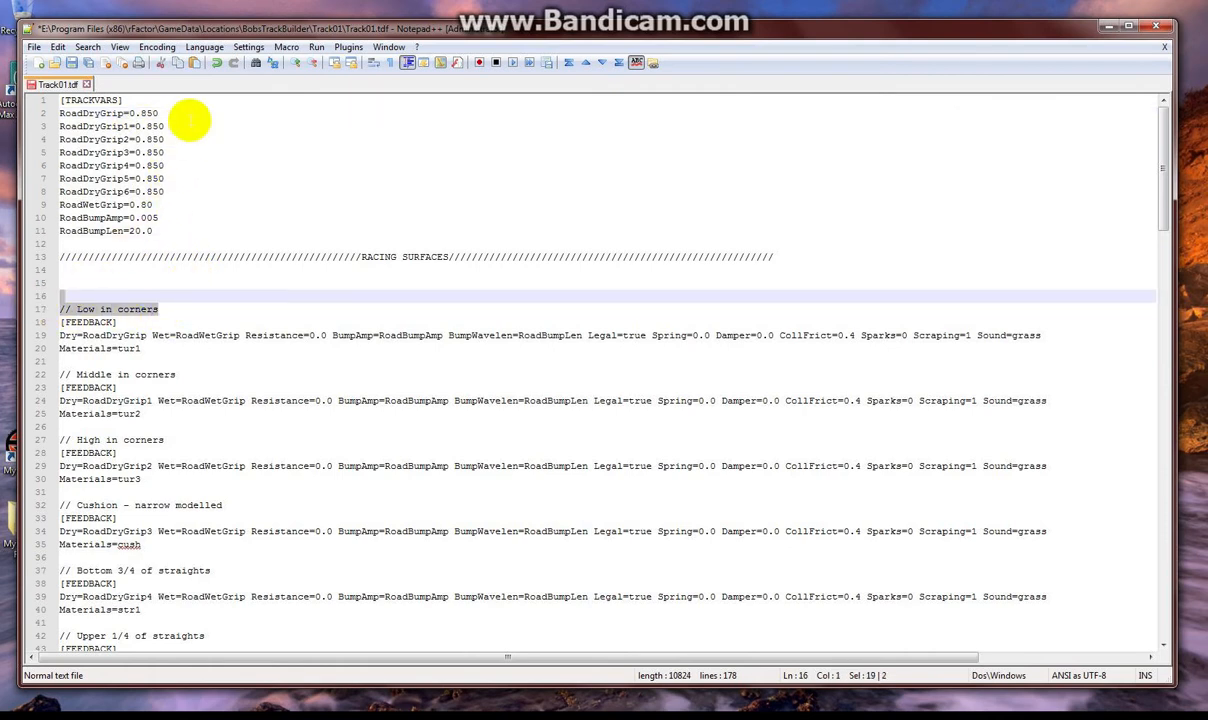
key("ctrl+c")
left_click(190, 120)
key("ctrl+v")
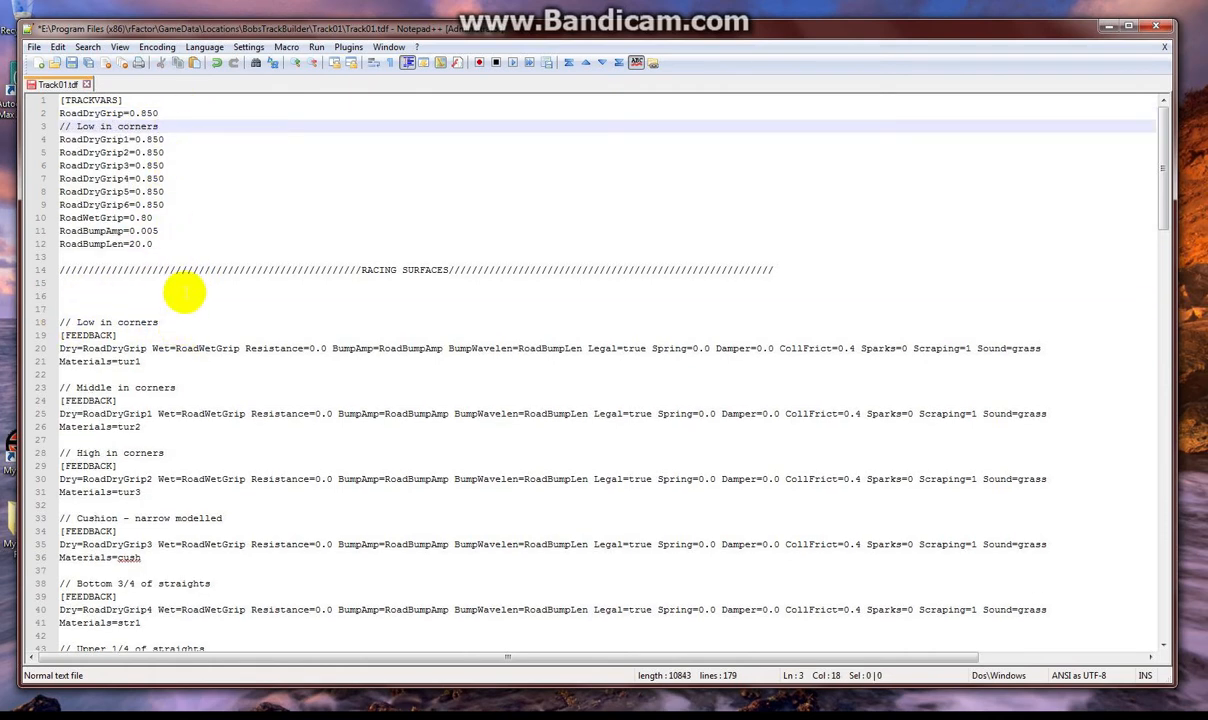
key("Up")
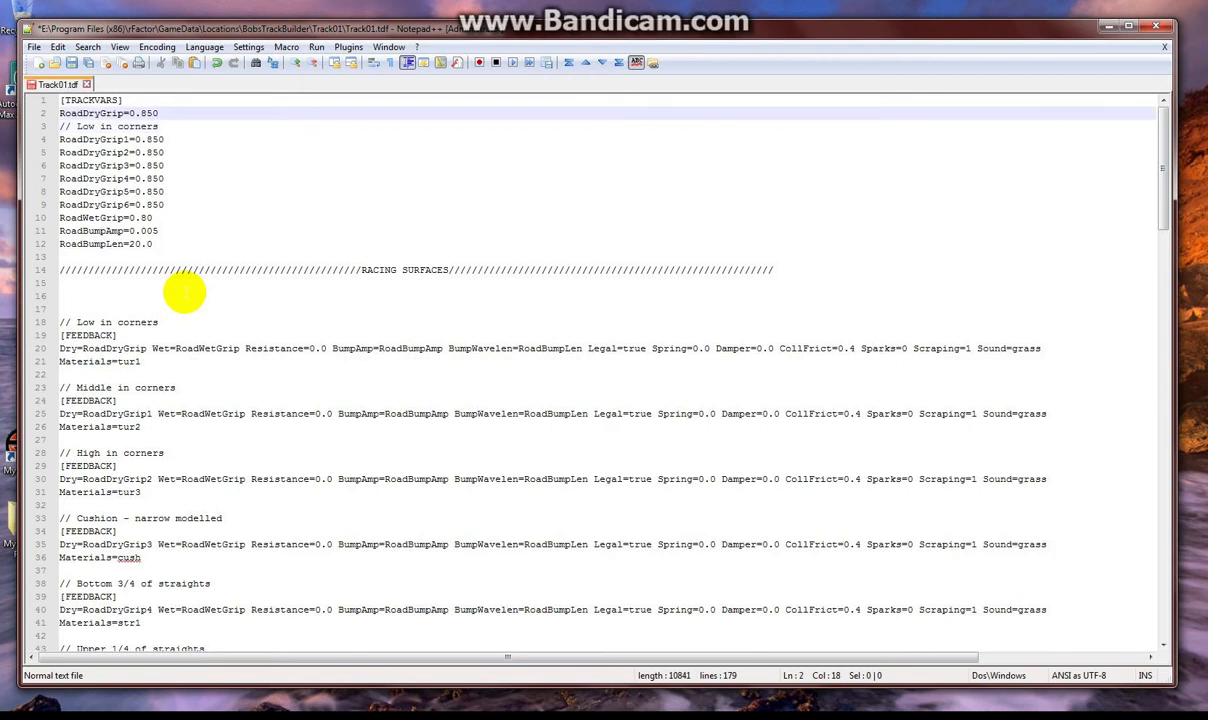
key("Delete")
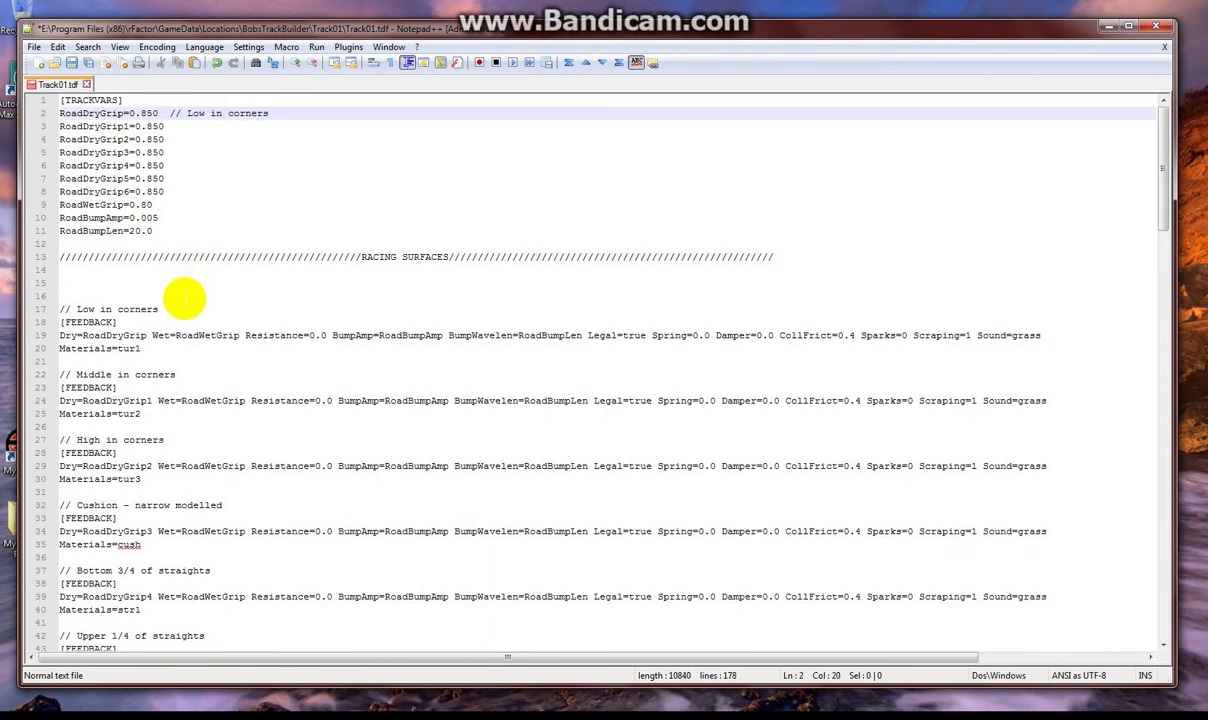
Step: Copy the "// Middle in corners" comment beside RoadDryGrip1 and "// High in corners" beside RoadDryGrip2
left_click_drag(176, 374, 56, 373)
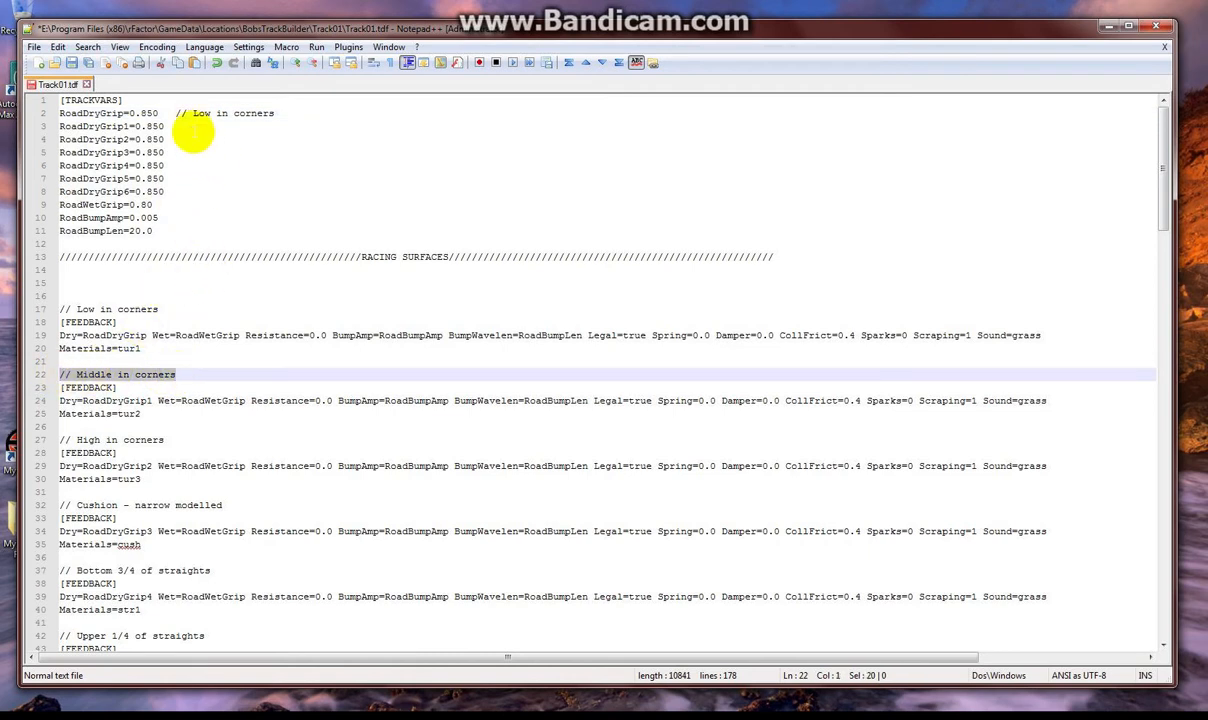
left_click(181, 124)
key("ctrl+v")
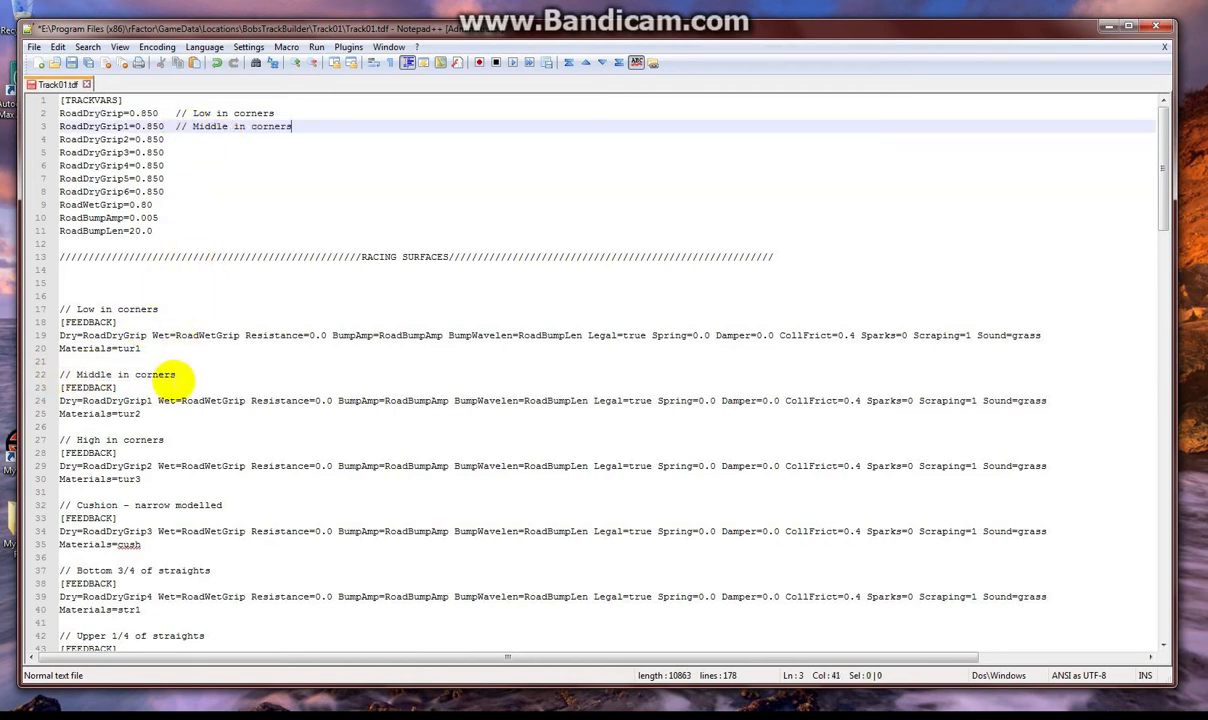
left_click_drag(165, 437, 30, 444)
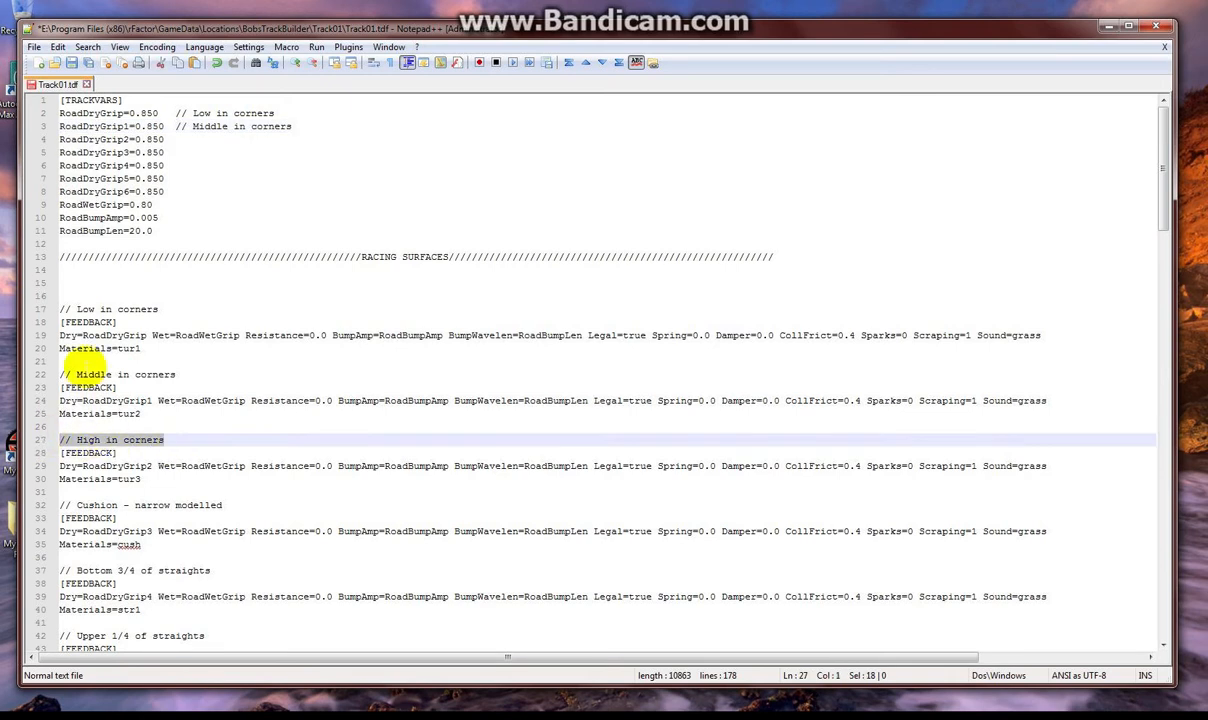
left_click(190, 140)
key("ctrl+v")
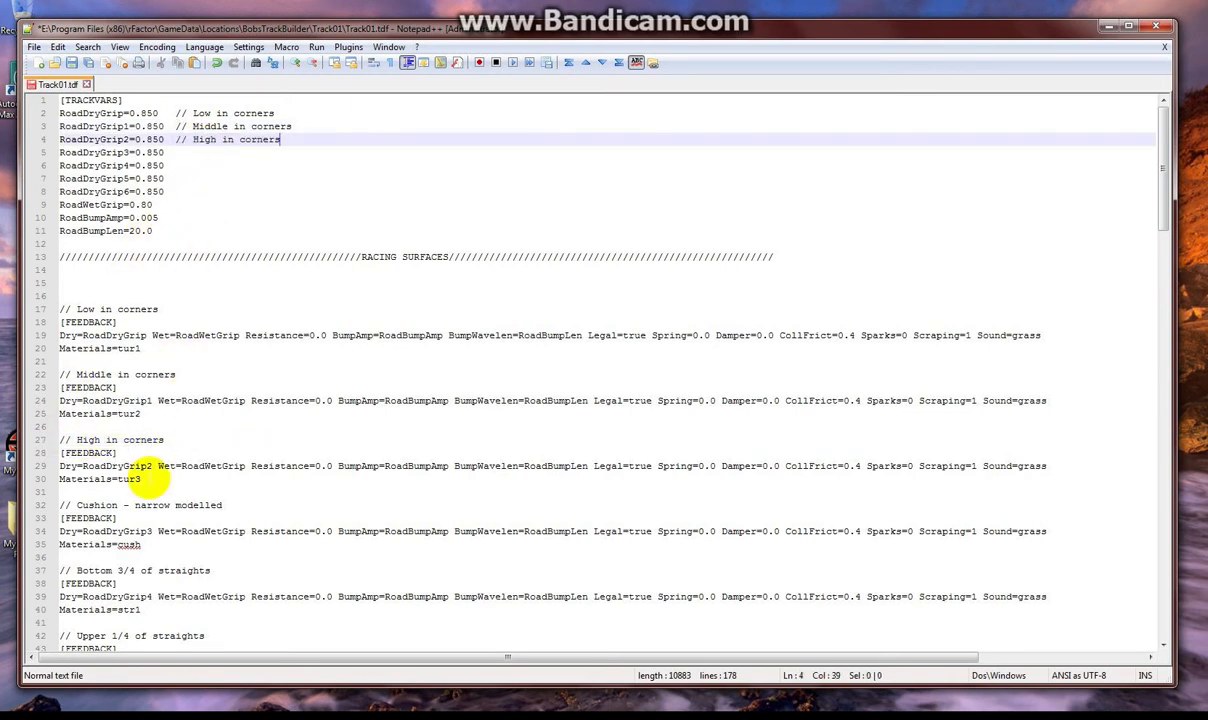
Step: Copy the "// Cushion - narrow modelled" comment beside RoadDryGrip3 and "// Bottom 3/4 of straights" beside RoadDryGrip4
left_click_drag(222, 505, 32, 504)
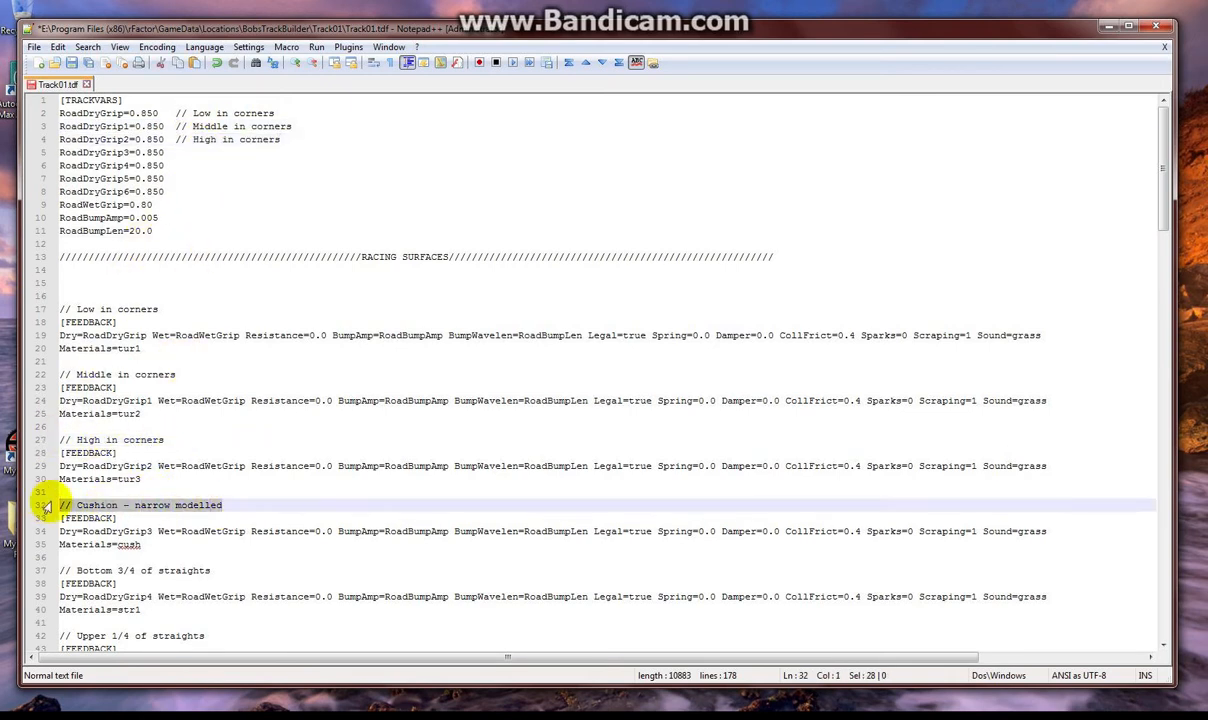
left_click(200, 153)
key("ctrl+v")
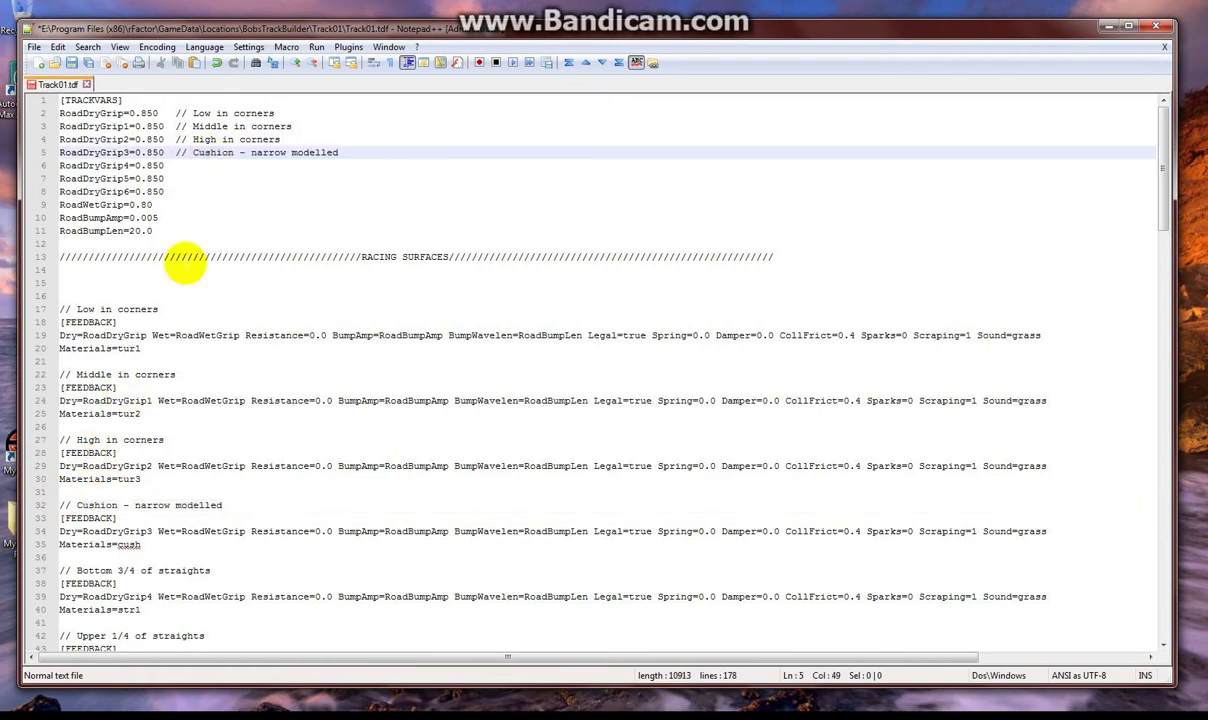
left_click_drag(210, 570, 38, 570)
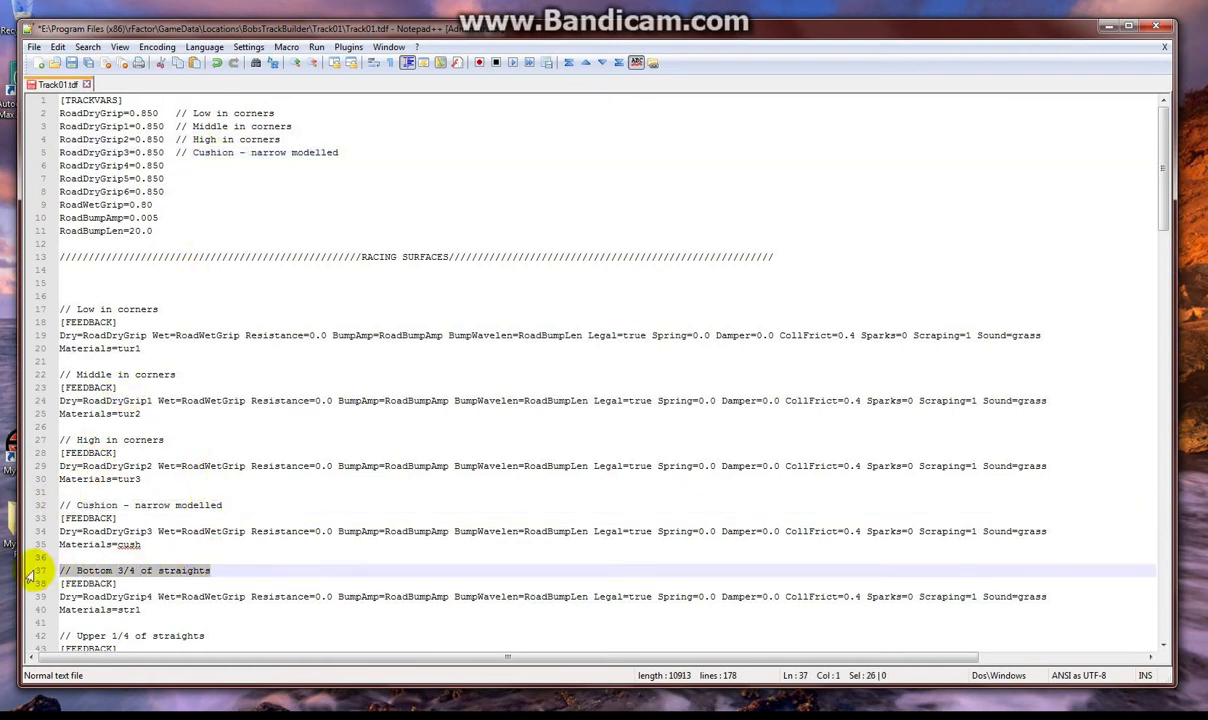
left_click(205, 168)
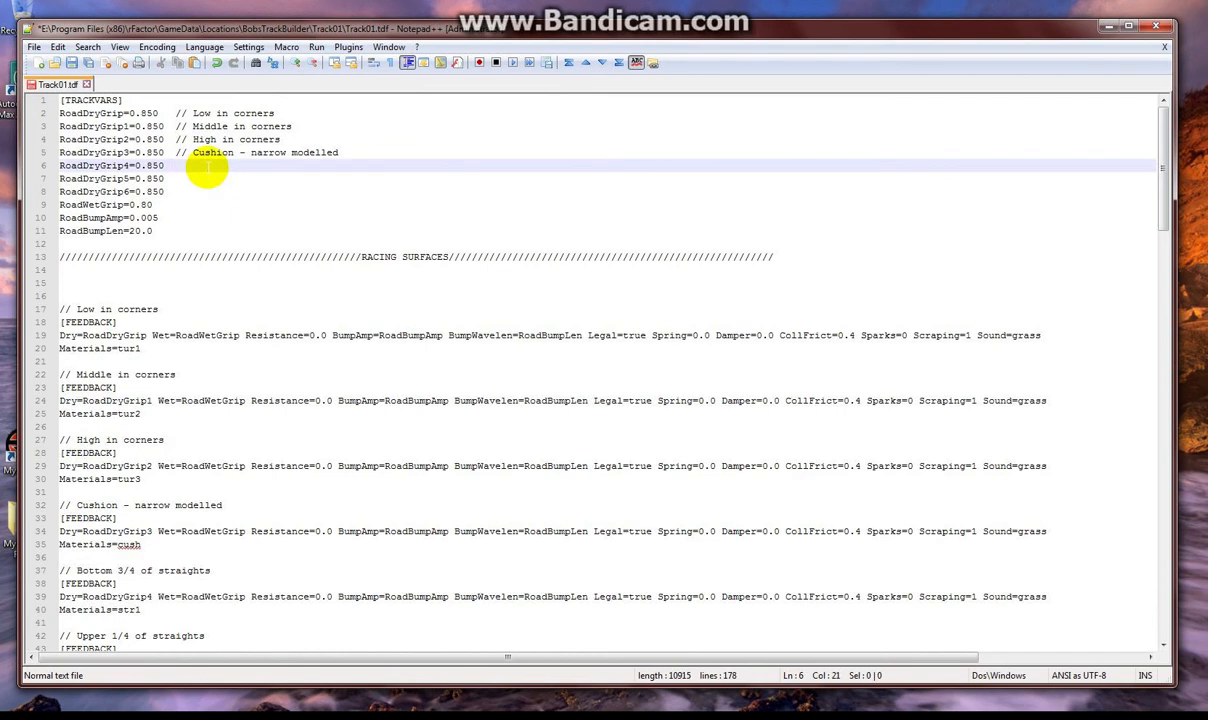
key("ctrl+v")
Step: Copy the "// Upper 1/4 of straights" comment onto the end of the RoadDryGrip5 line
left_click_drag(207, 636, 40, 636)
key("ctrl+c")
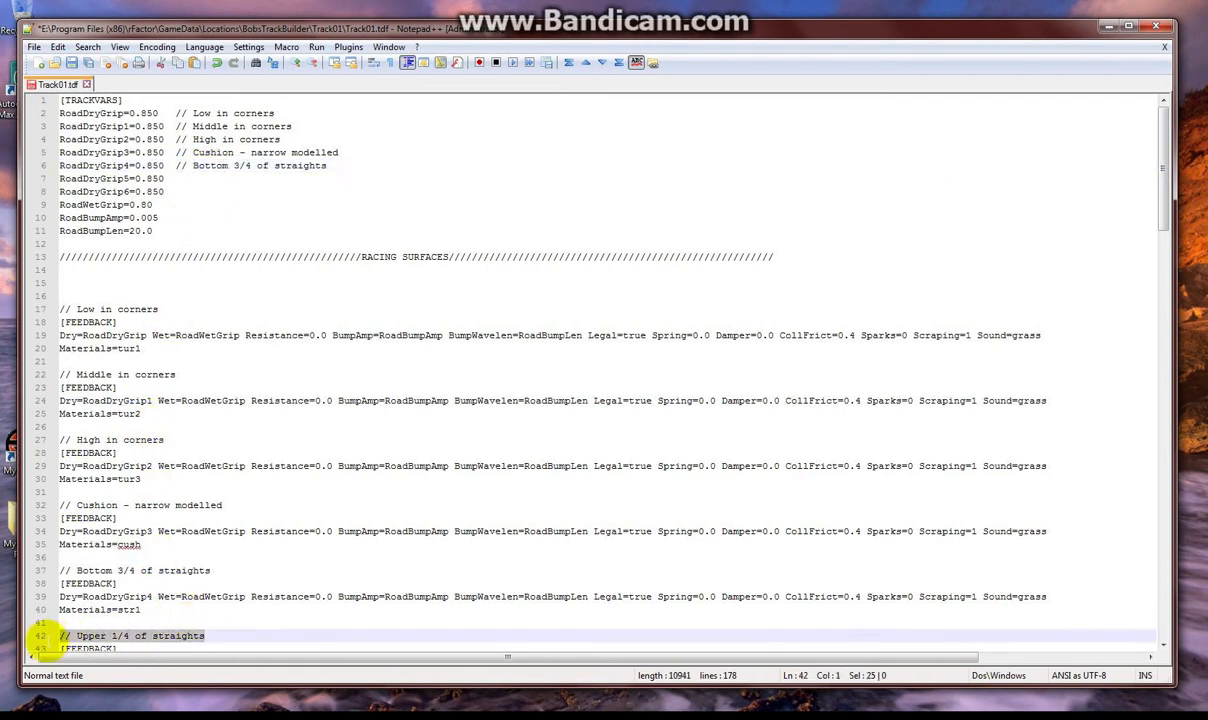
left_click(192, 176)
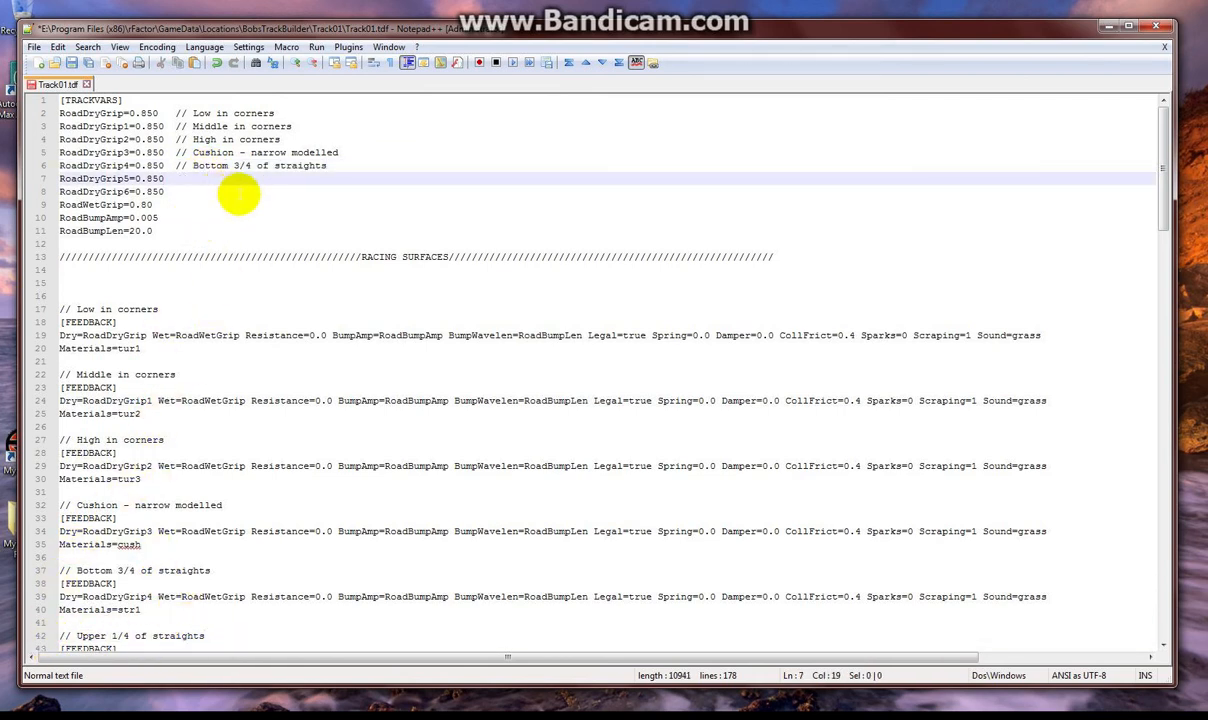
key("ctrl+v")
Step: Add the comment "// Marbles" after RoadDryGrip6 and "// Generic Track Bump" after RoadBumpAmp
left_click(238, 196)
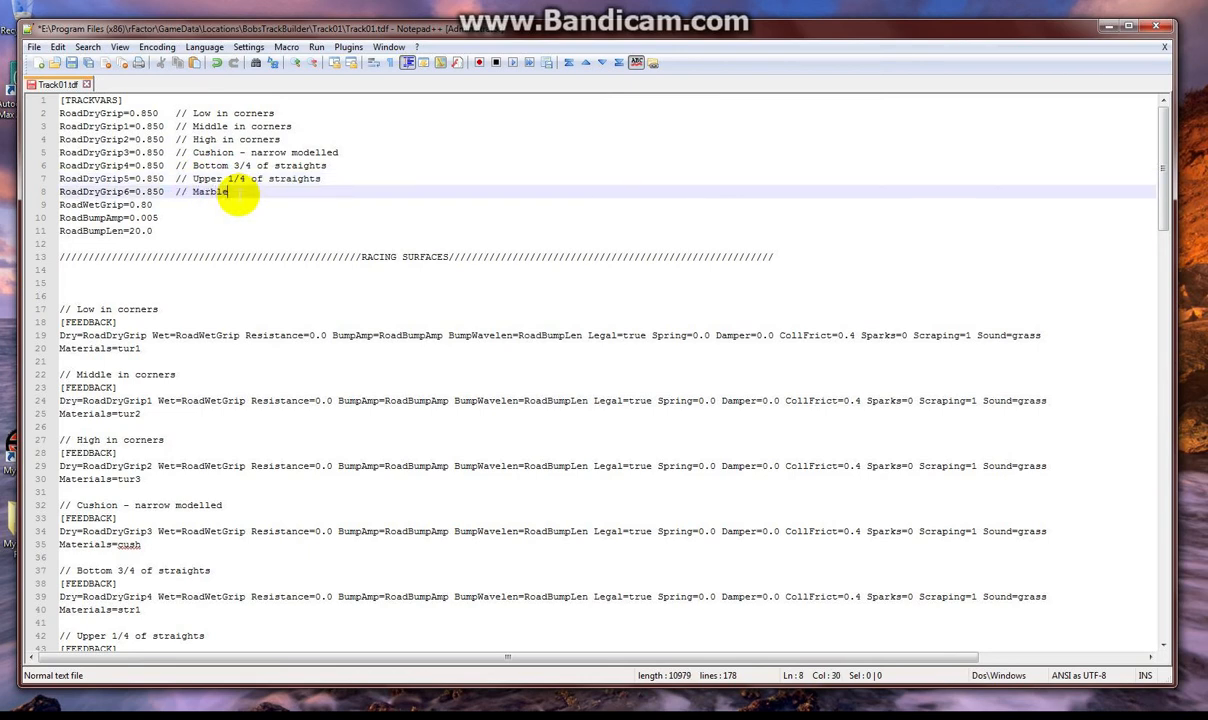
left_click(237, 215)
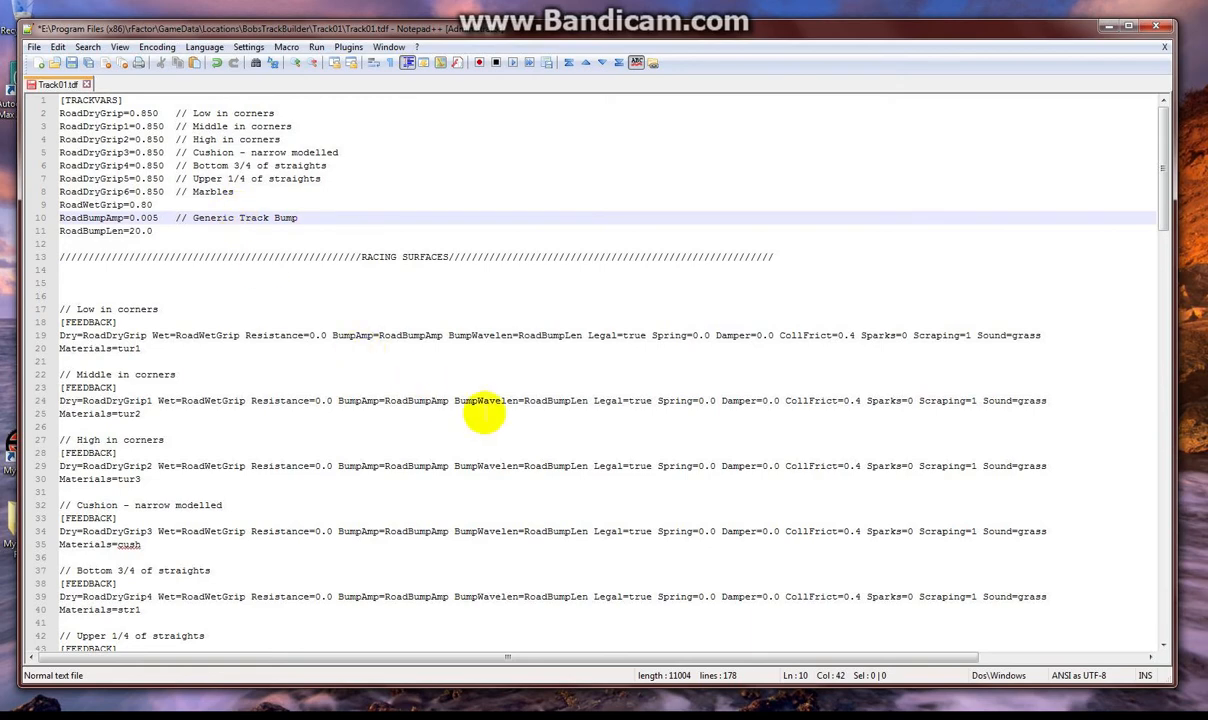
Step: Delete the Roads Bumps LVL1, Roads Bumps LVL2 and Road Cement Patchs feedback blocks below the Marbles block
scroll(490, 370, "down", 8)
scroll(559, 374, "down", 4)
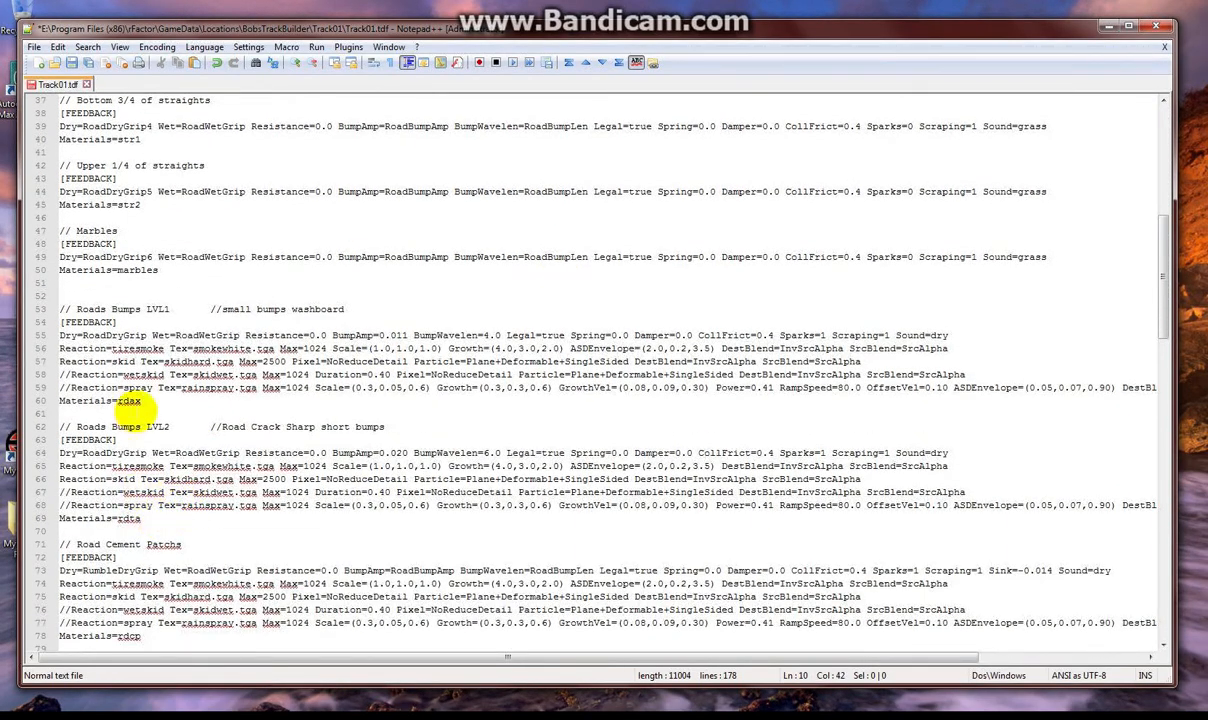
double_click(128, 400)
left_click_drag(143, 520, 114, 520)
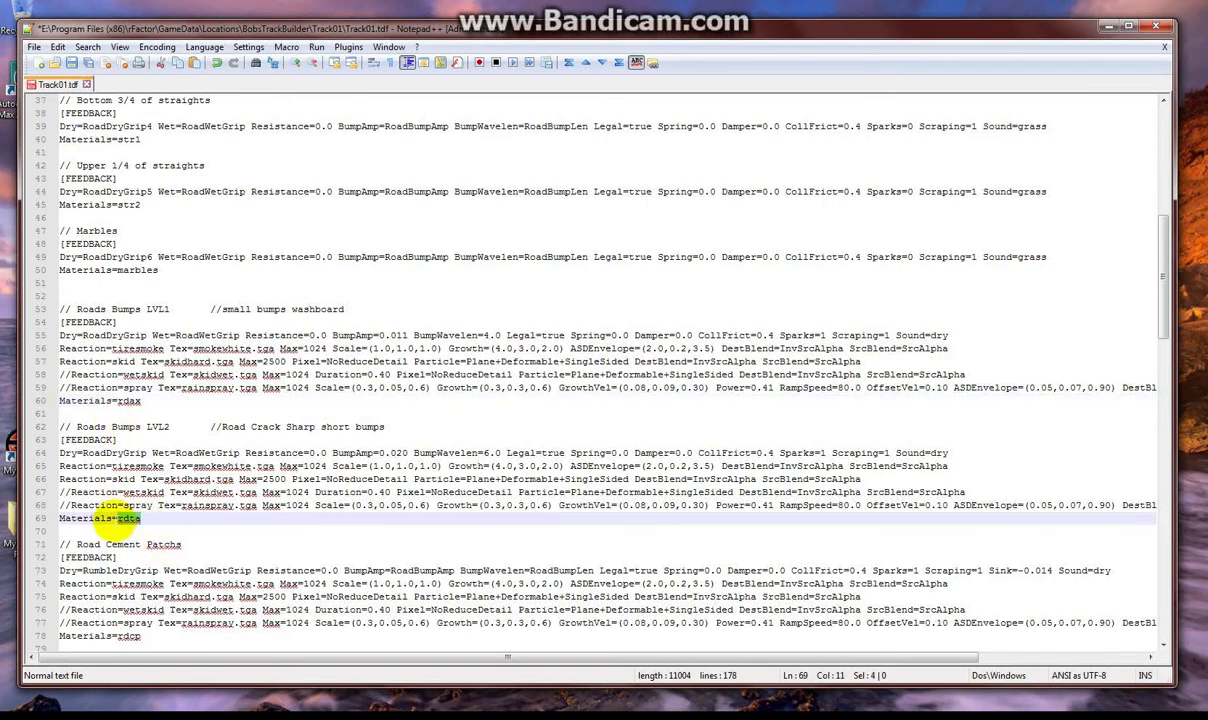
left_click_drag(144, 637, 16, 282)
key("Delete")
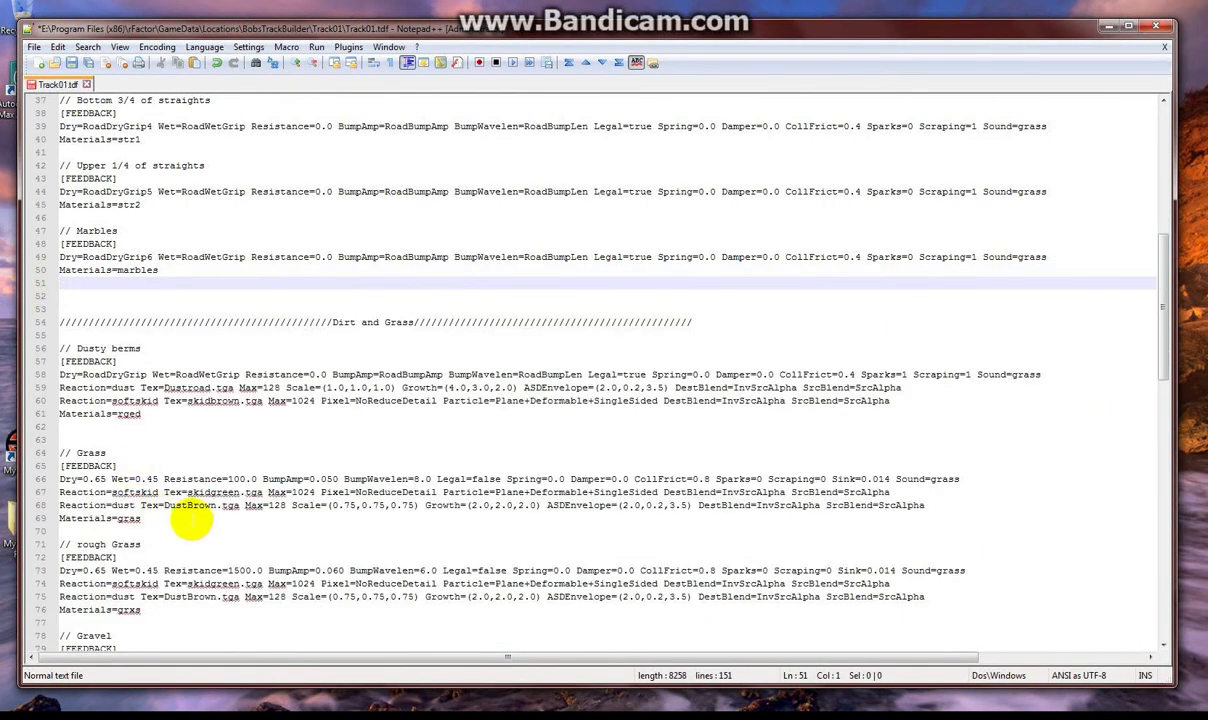
Step: Rename the "Dirt and Grass" section heading to "DRIVING SURFACES" within its slash divider line
left_click(337, 322)
left_click_drag(337, 322, 414, 322)
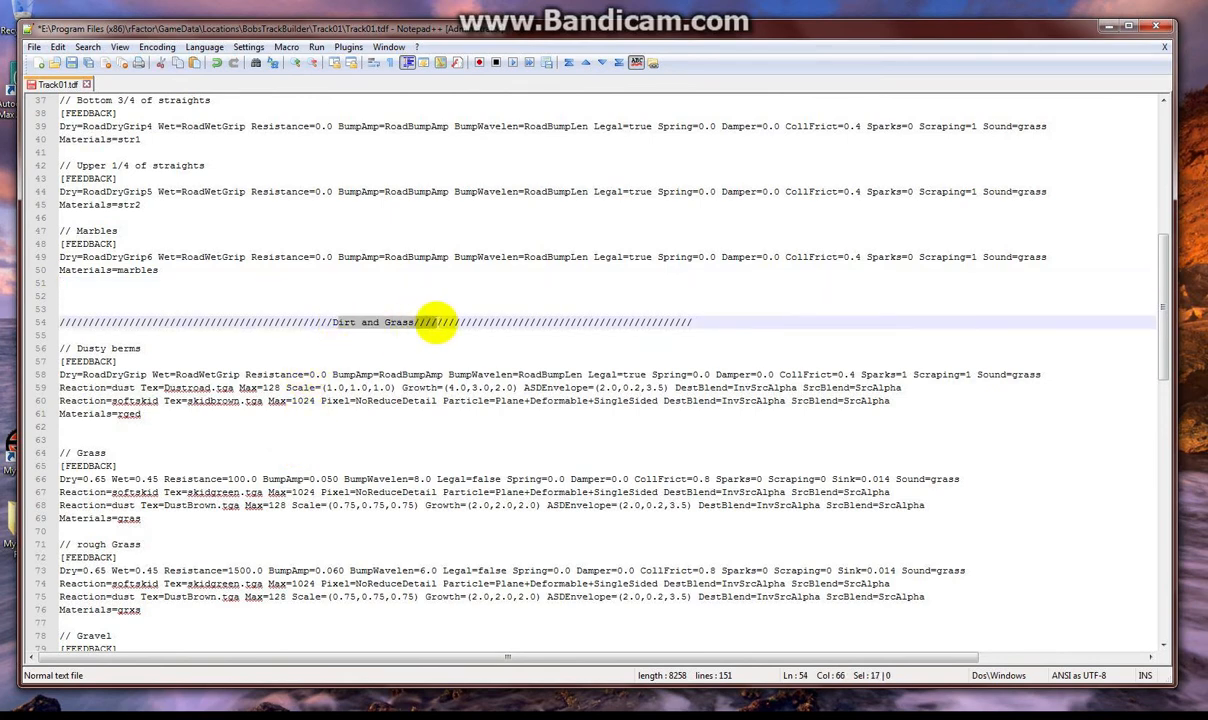
type("DRIVING")
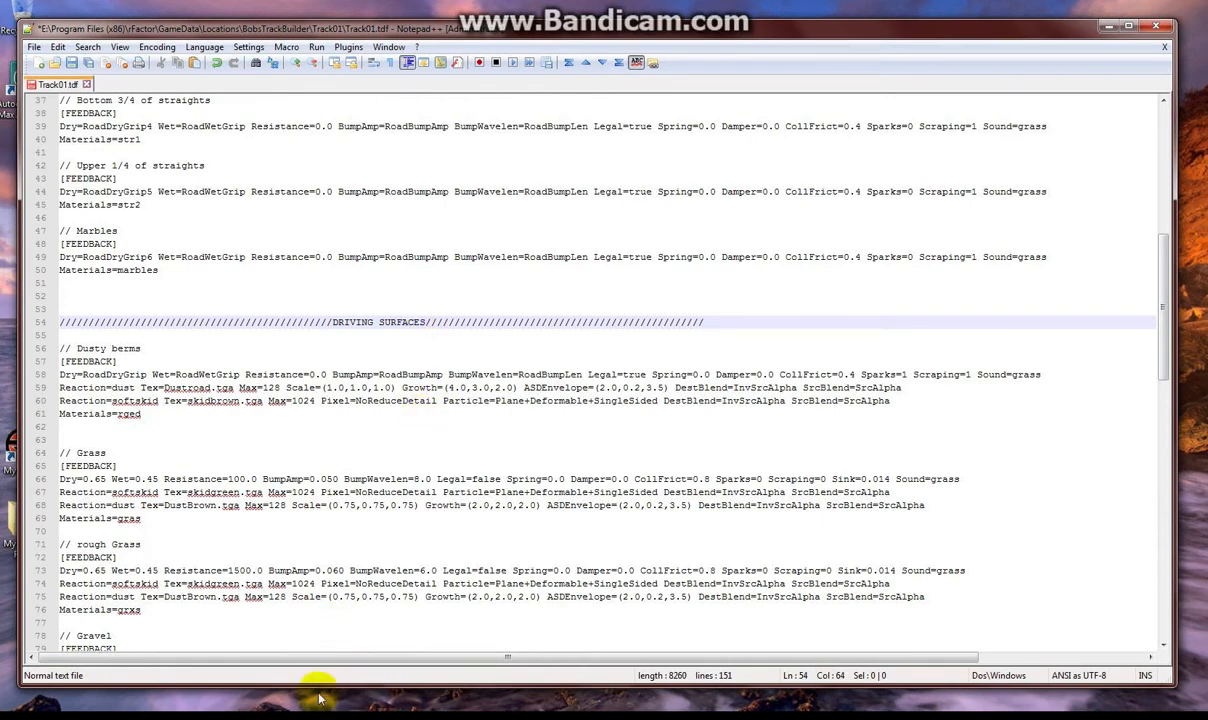
Step: Switch to 3dSimEd, check the grass surface's name in Track01.scn's material list, and return to Track01.tdf
left_click(352, 697)
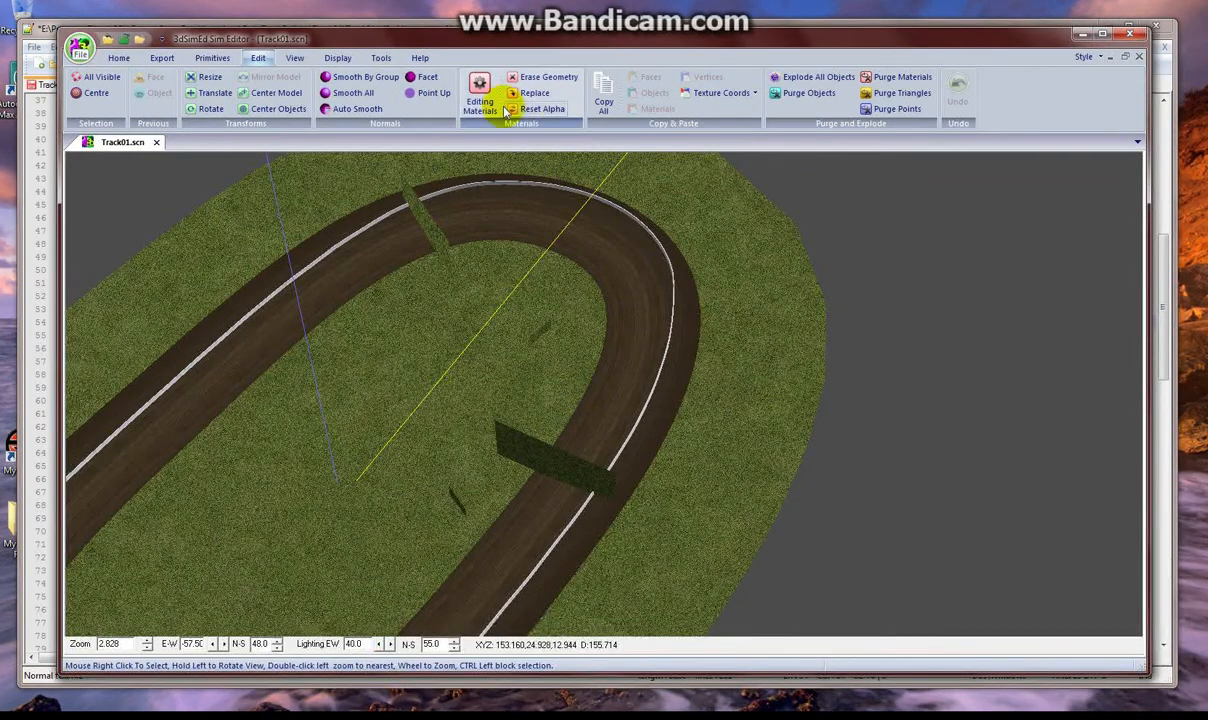
left_click(481, 88)
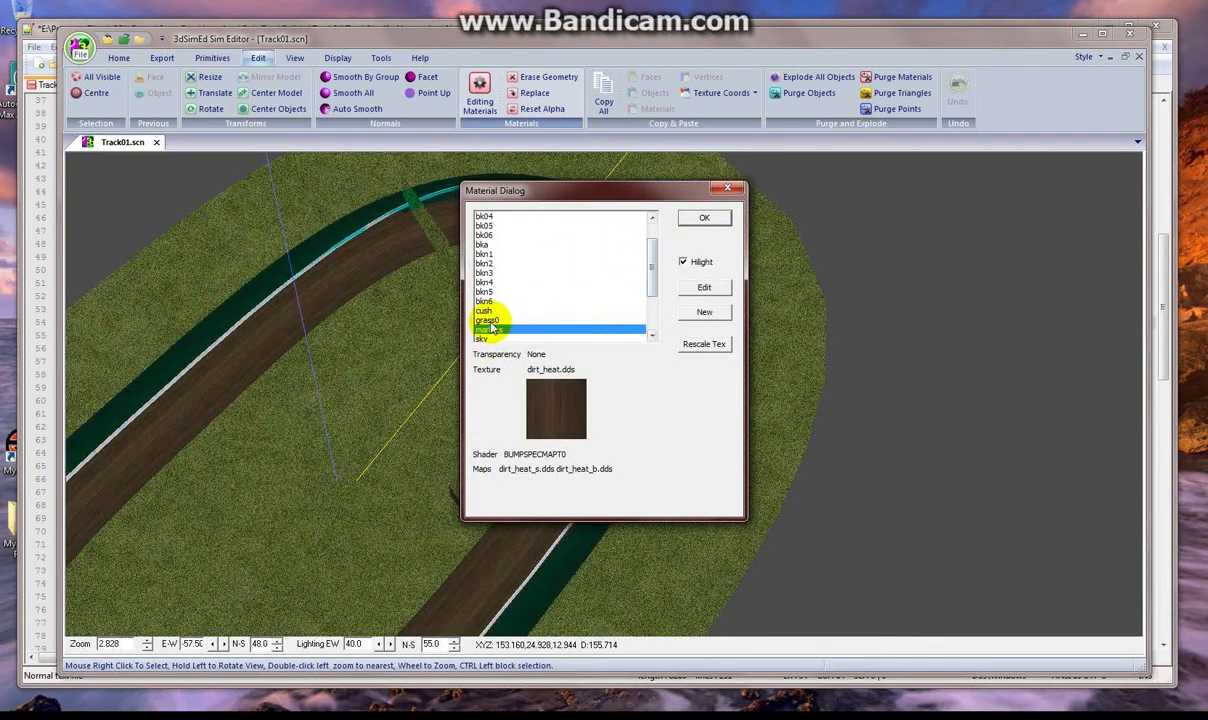
left_click(486, 339)
left_click_drag(654, 270, 663, 224)
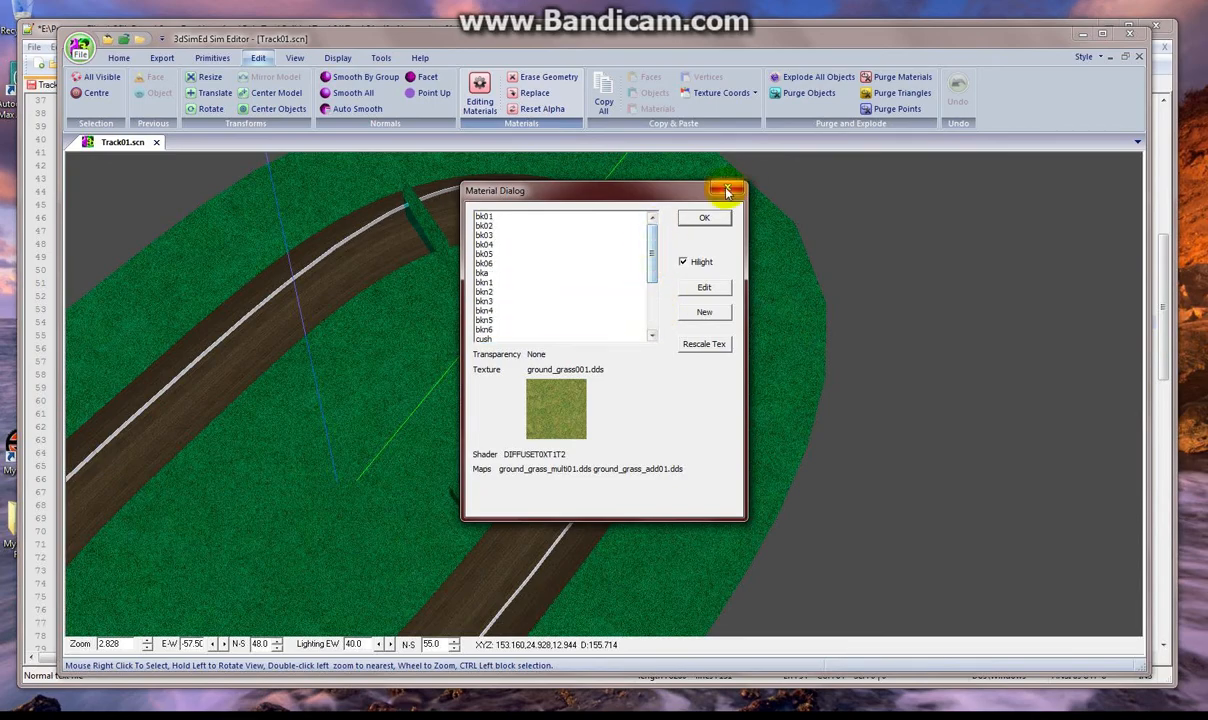
left_click(704, 217)
left_click(1082, 33)
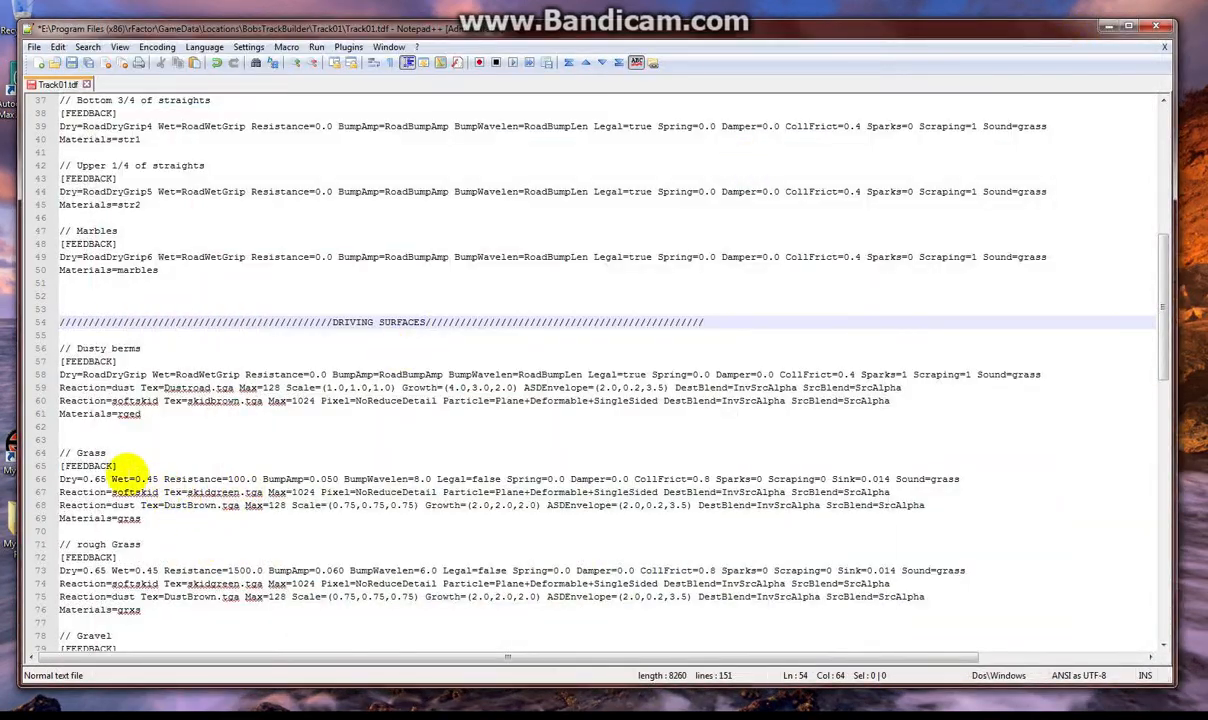
Step: Change the Materials entry of the Grass feedback block to "grass"
scroll(160, 518, "down", 2)
left_click(147, 440)
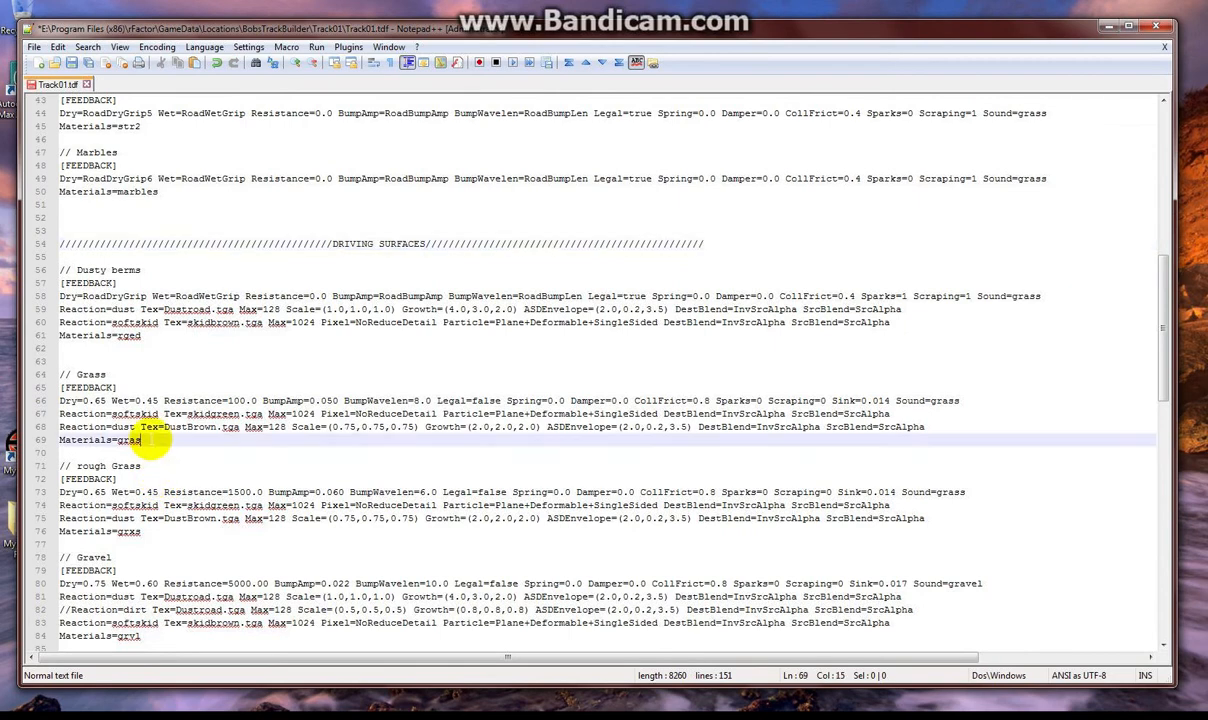
type("s")
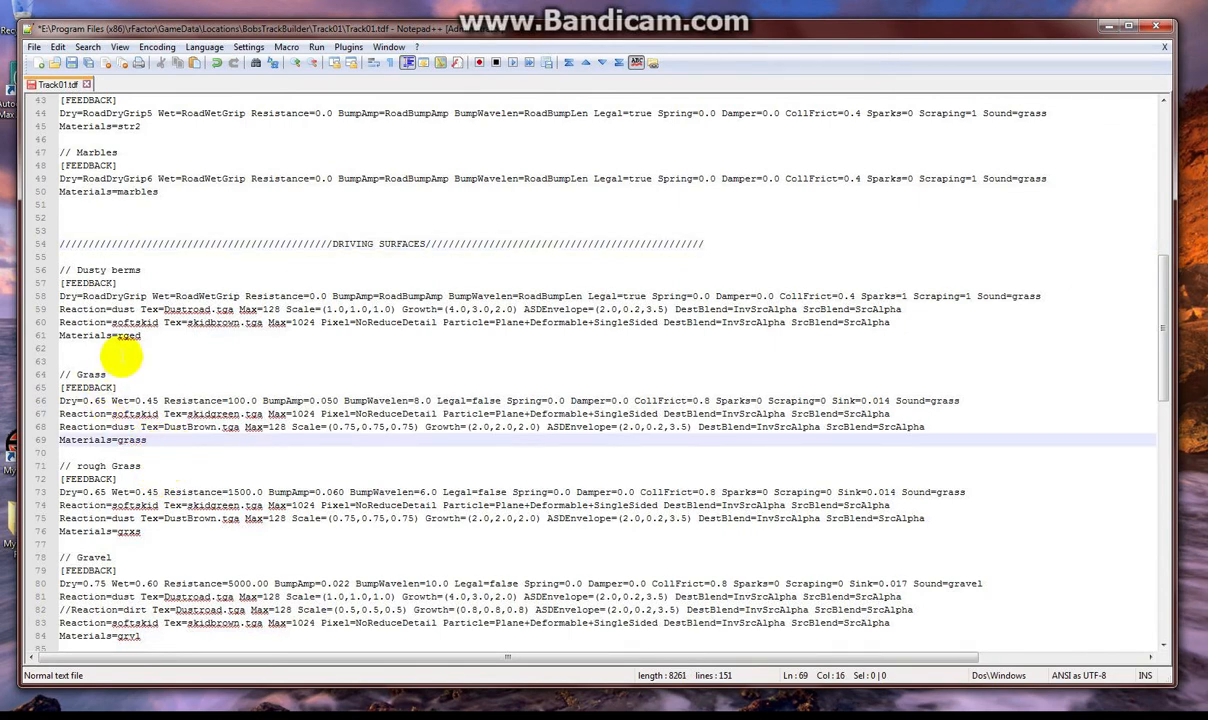
Step: Delete the Dusty berms block and all feedback blocks between Grass and the RUMBLE STRIPS heading, starting with rough Grass and Gravel
left_click_drag(72, 348, 10, 250)
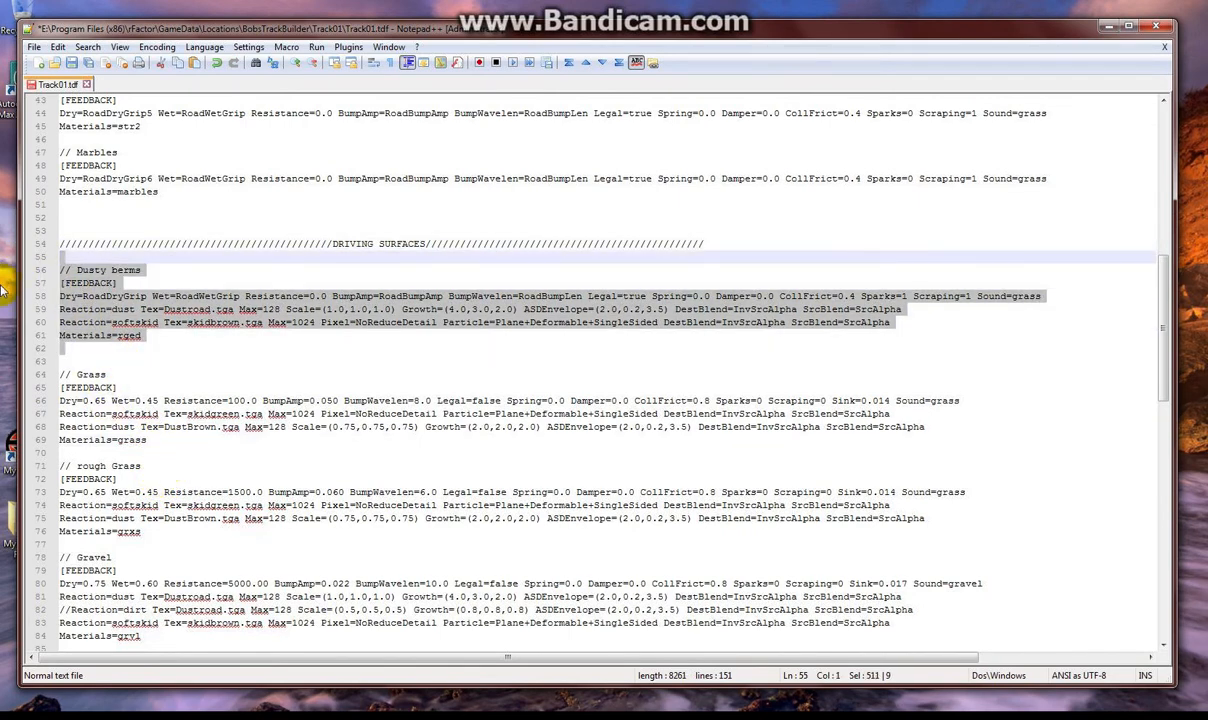
key("Delete")
left_click_drag(142, 622, 8, 360)
key("Delete")
left_click_drag(172, 481, 60, 348)
key("Delete")
Step: Set the Grass block's Dry value to RoadDryGrip and its Wet value to RoadWetGrip, copying the names from the Marbles block
left_click(108, 297)
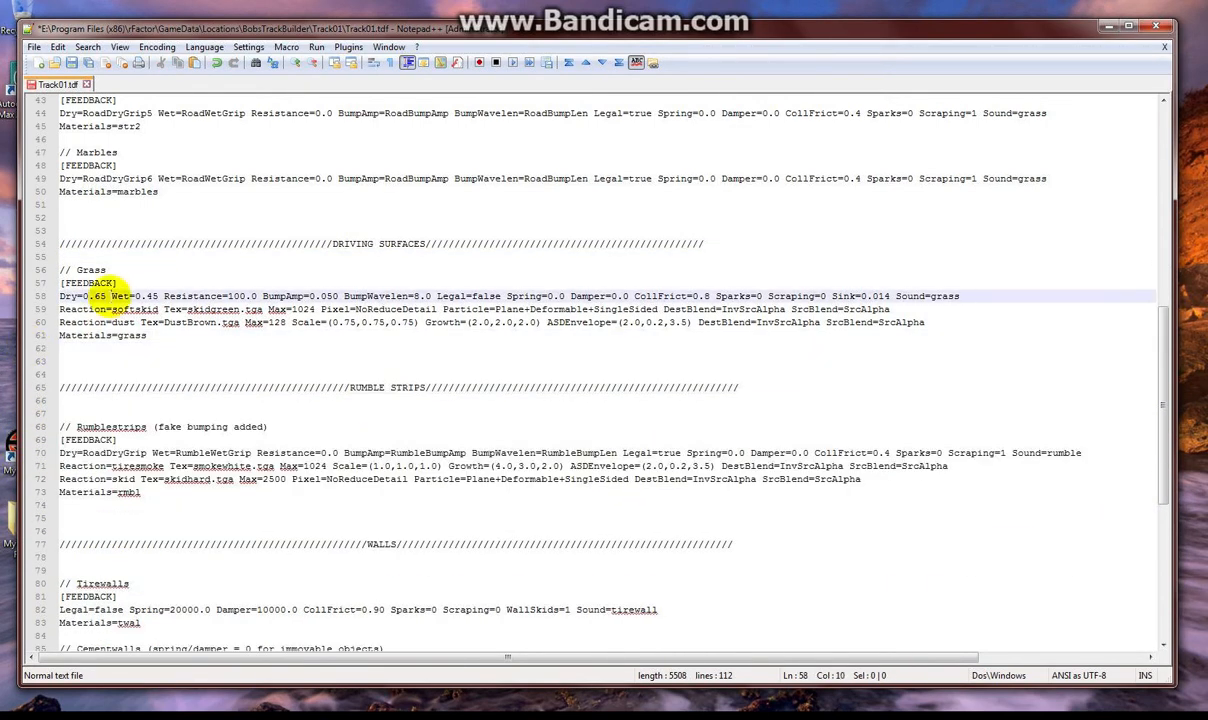
left_click(143, 178)
left_click_drag(147, 178, 82, 175)
key("ctrl+c")
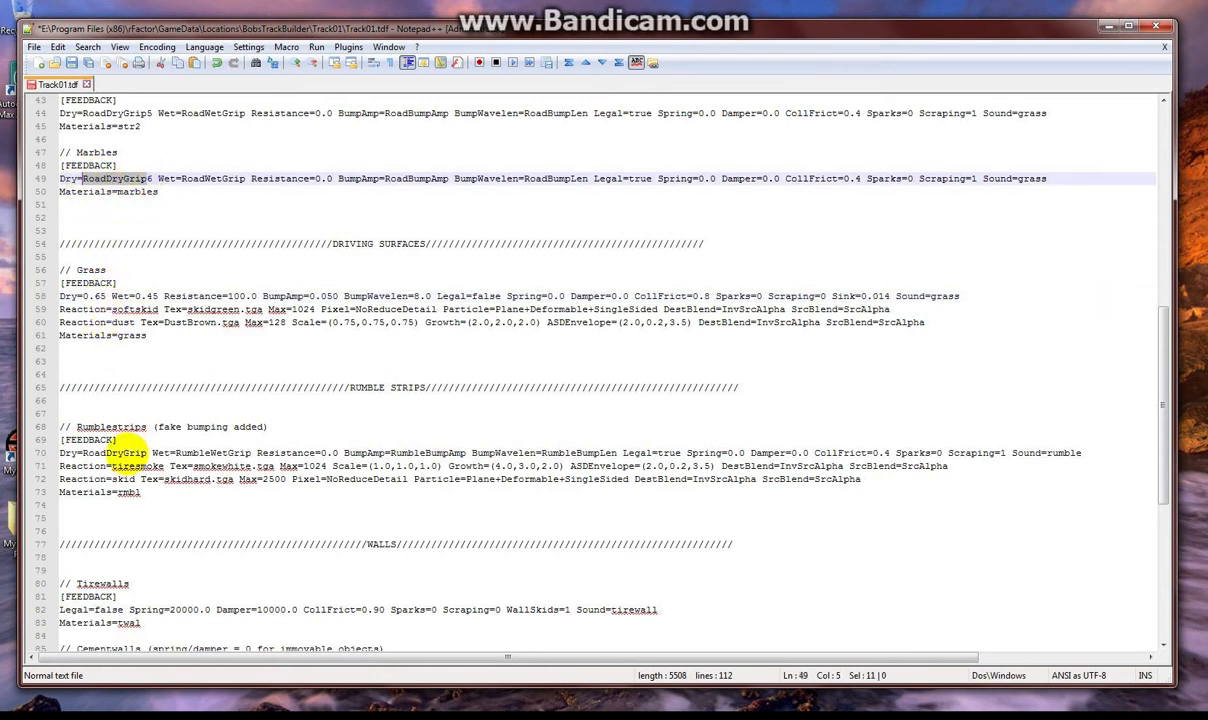
left_click_drag(106, 296, 82, 296)
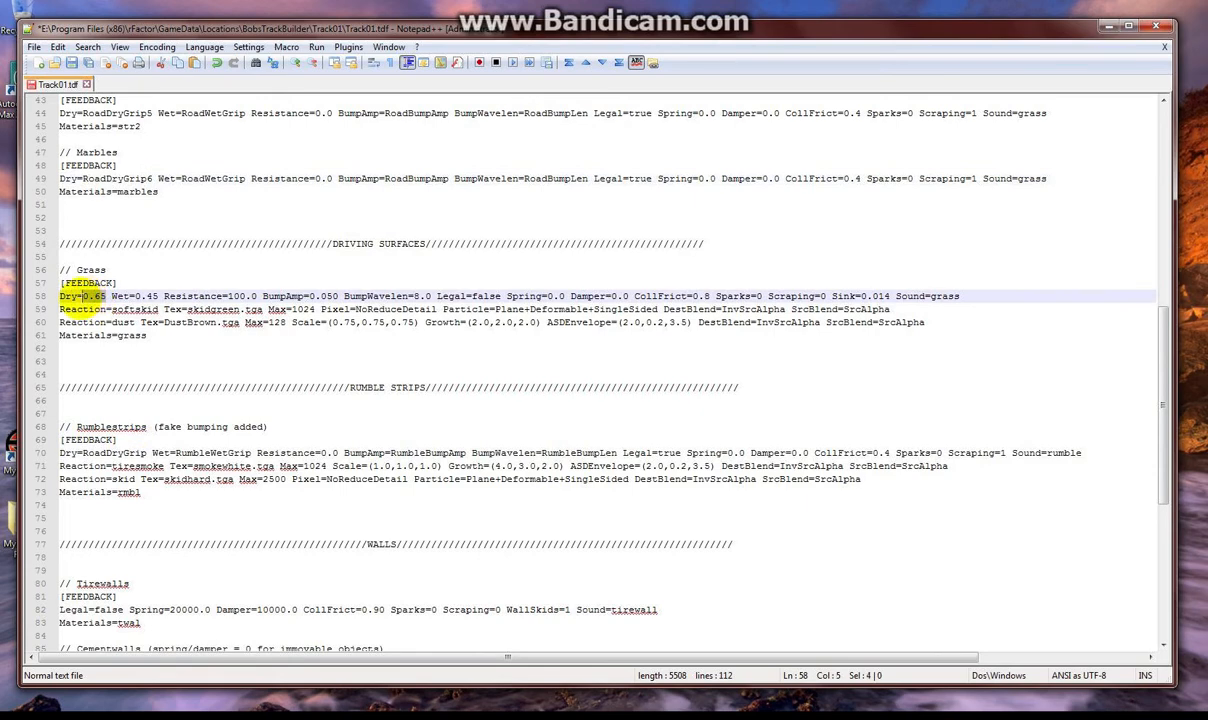
key("ctrl+v")
left_click_drag(246, 178, 181, 178)
key("ctrl+c")
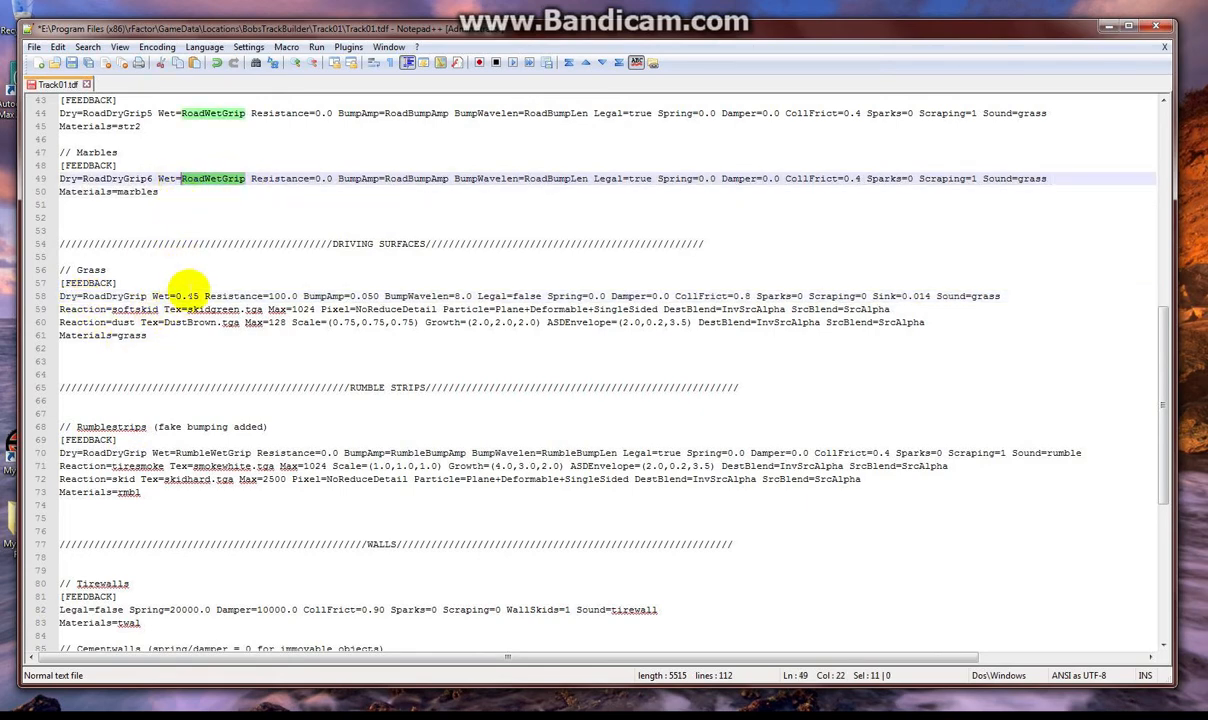
left_click_drag(199, 296, 177, 296)
key("ctrl+v")
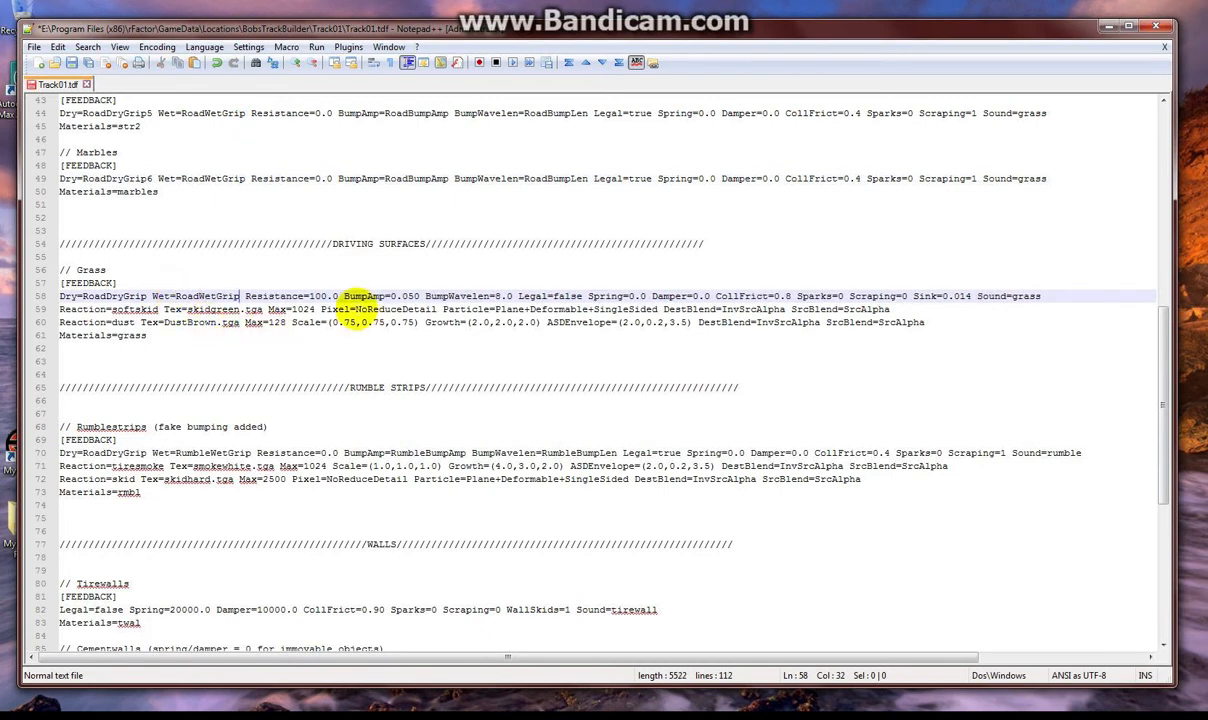
Step: Set the Grass block's Resistance to 0.0 and copy in BumpAmp=RoadBumpAmp BumpWavelen=RoadBumpLen from the Marbles block
left_click_drag(308, 296, 313, 296)
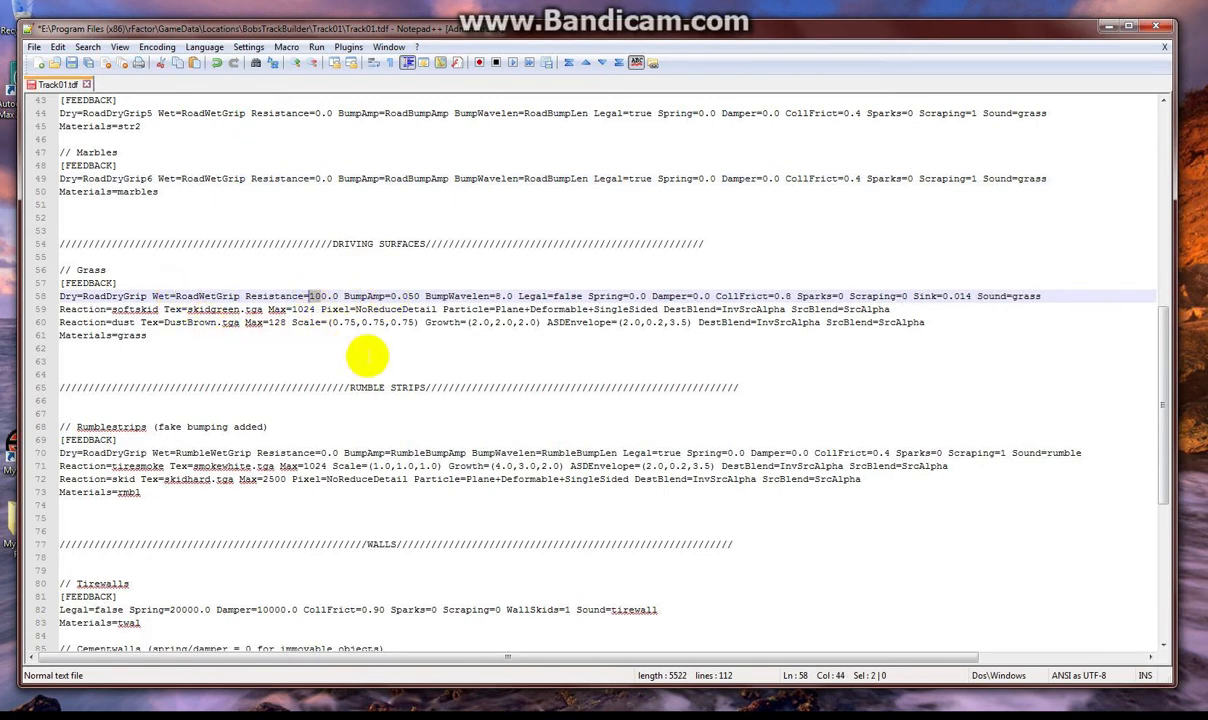
key("Delete")
key("Delete")
left_click_drag(338, 178, 589, 178)
key("ctrl+c")
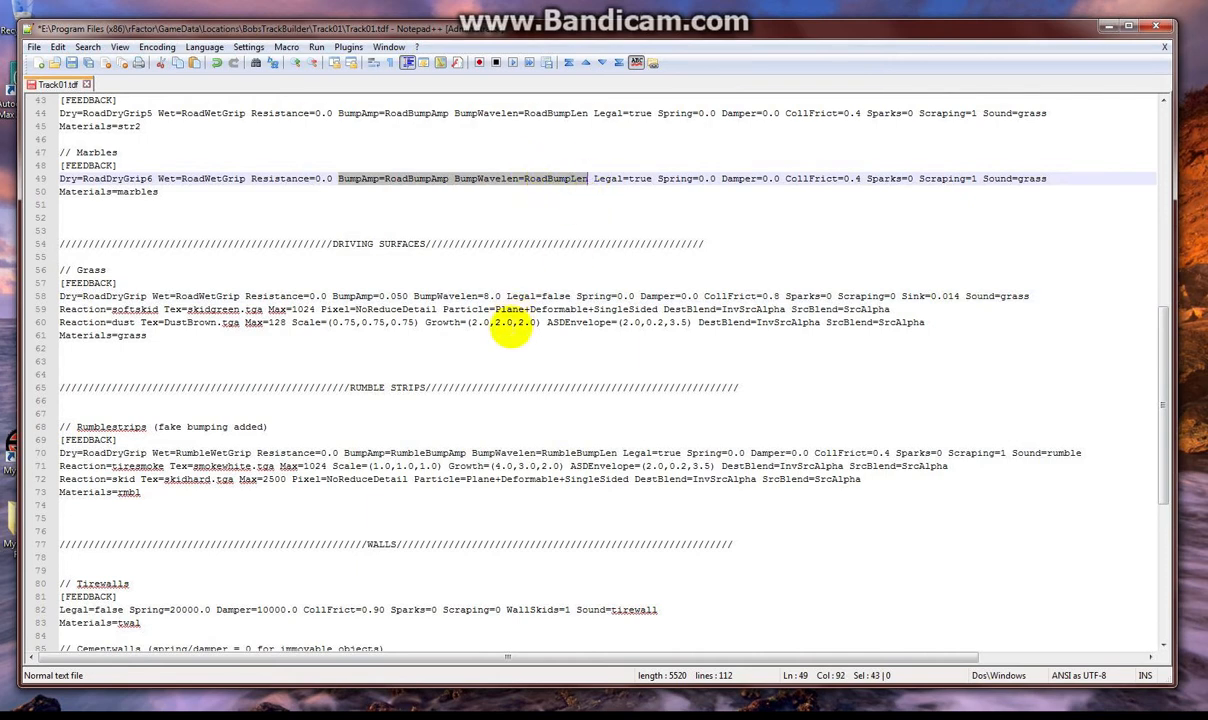
left_click_drag(332, 296, 500, 294)
key("ctrl+v")
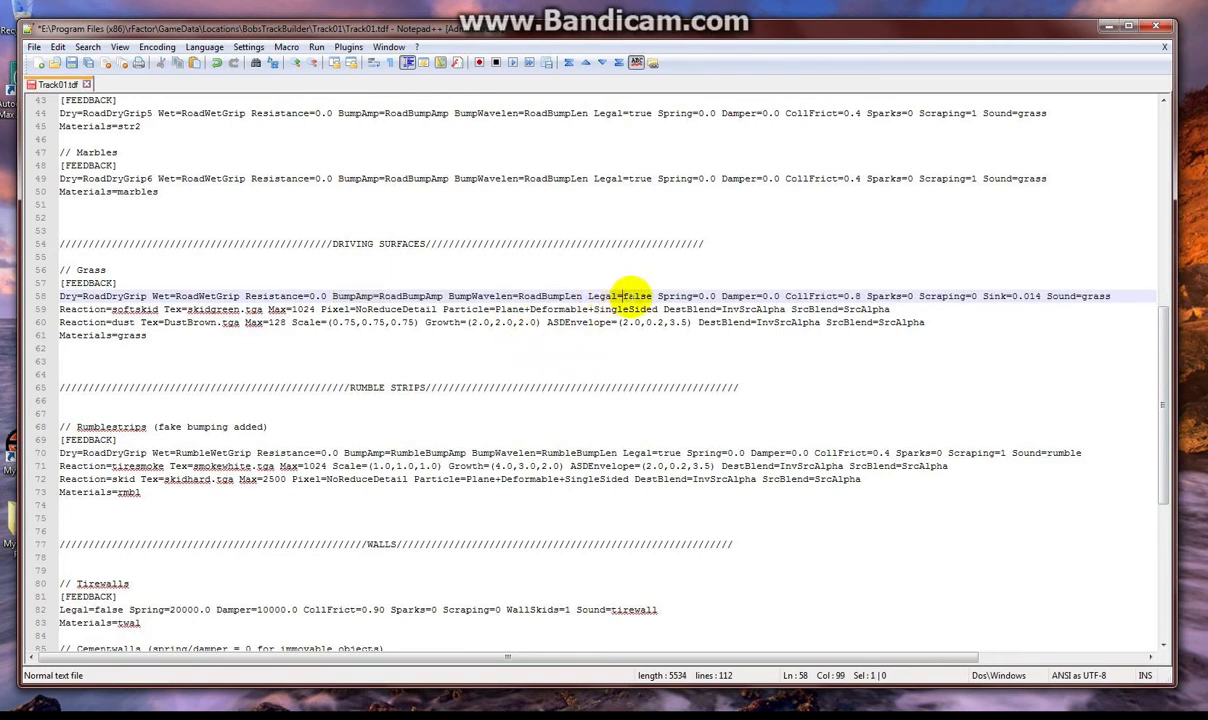
Step: Remove the Sink parameter and both Reaction lines, softskid and dust, from the Grass block
left_click(786, 296)
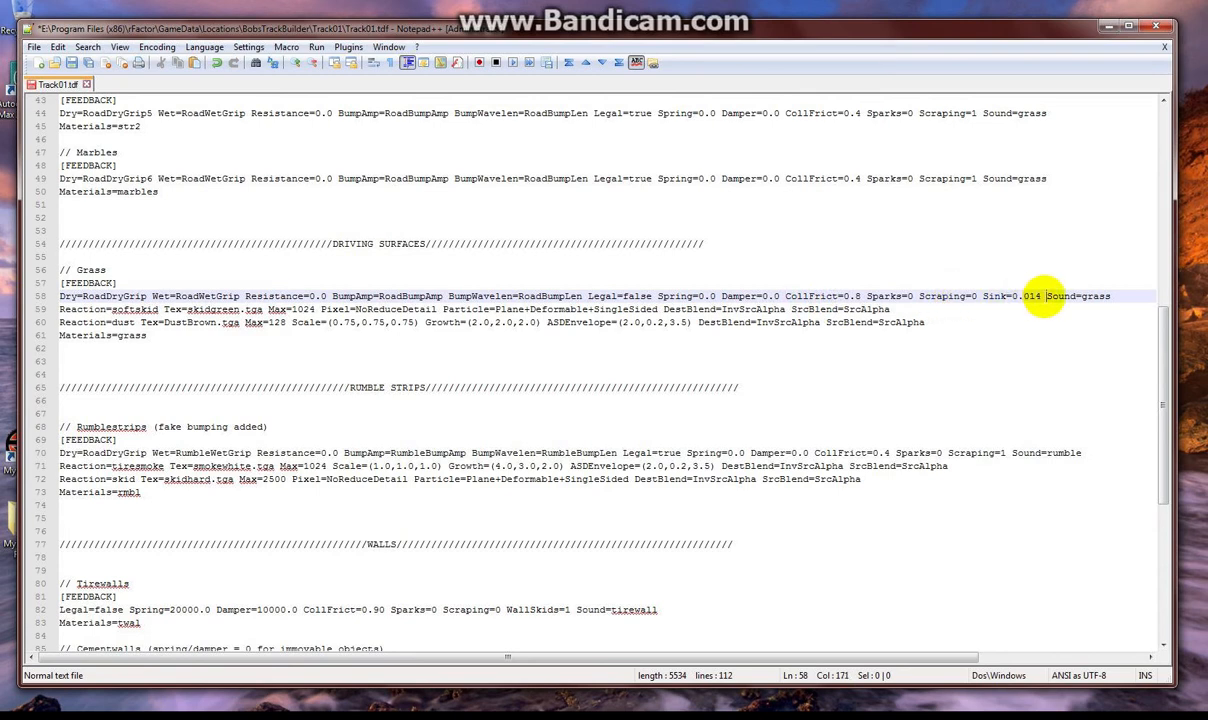
left_click_drag(1045, 296, 978, 297)
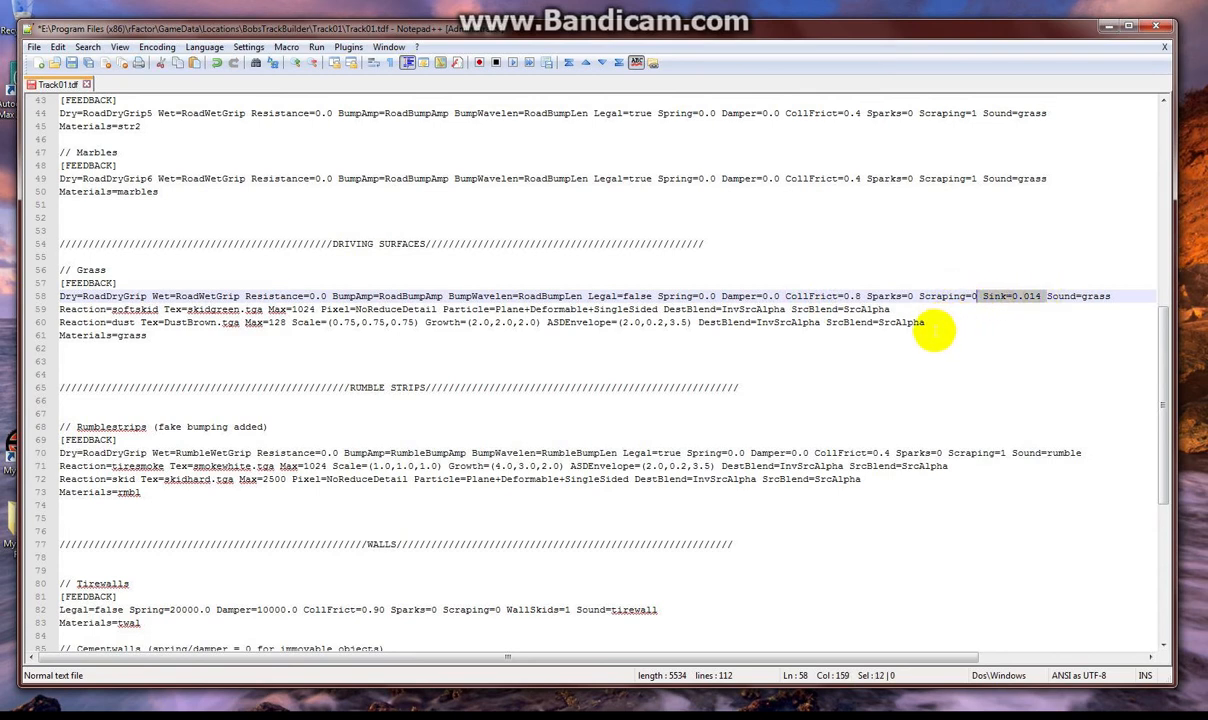
key("Delete")
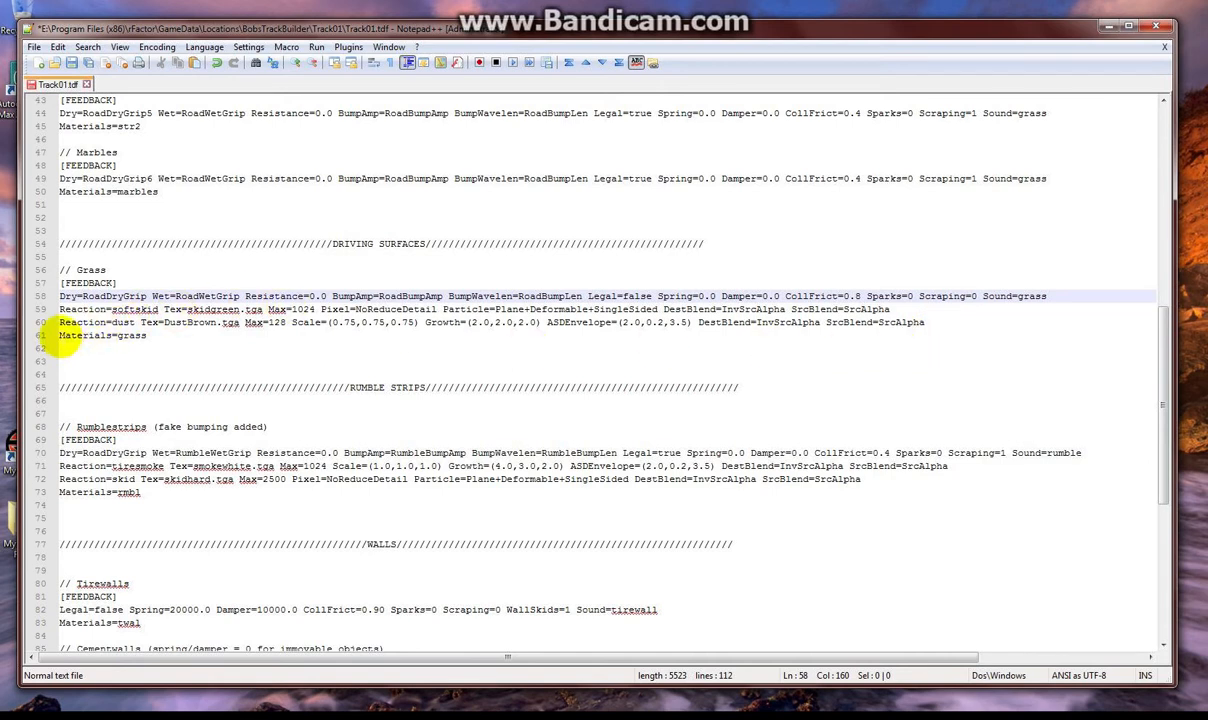
left_click(58, 336)
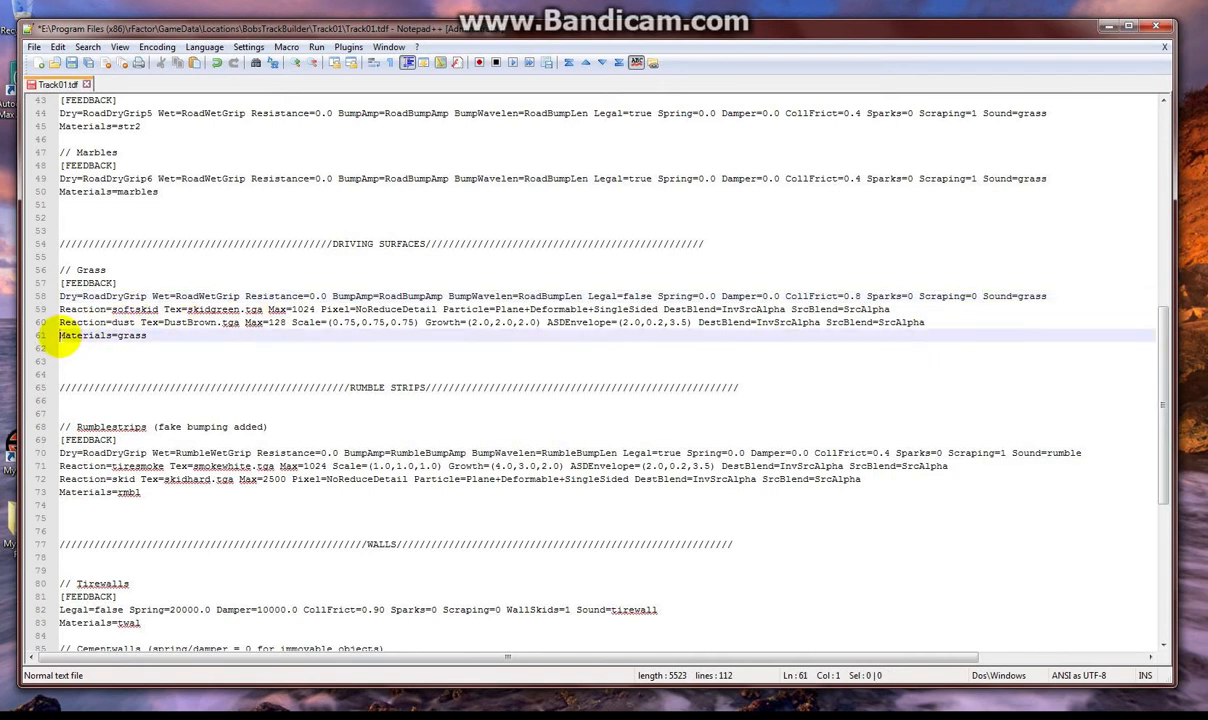
left_click_drag(42, 336, 46, 308)
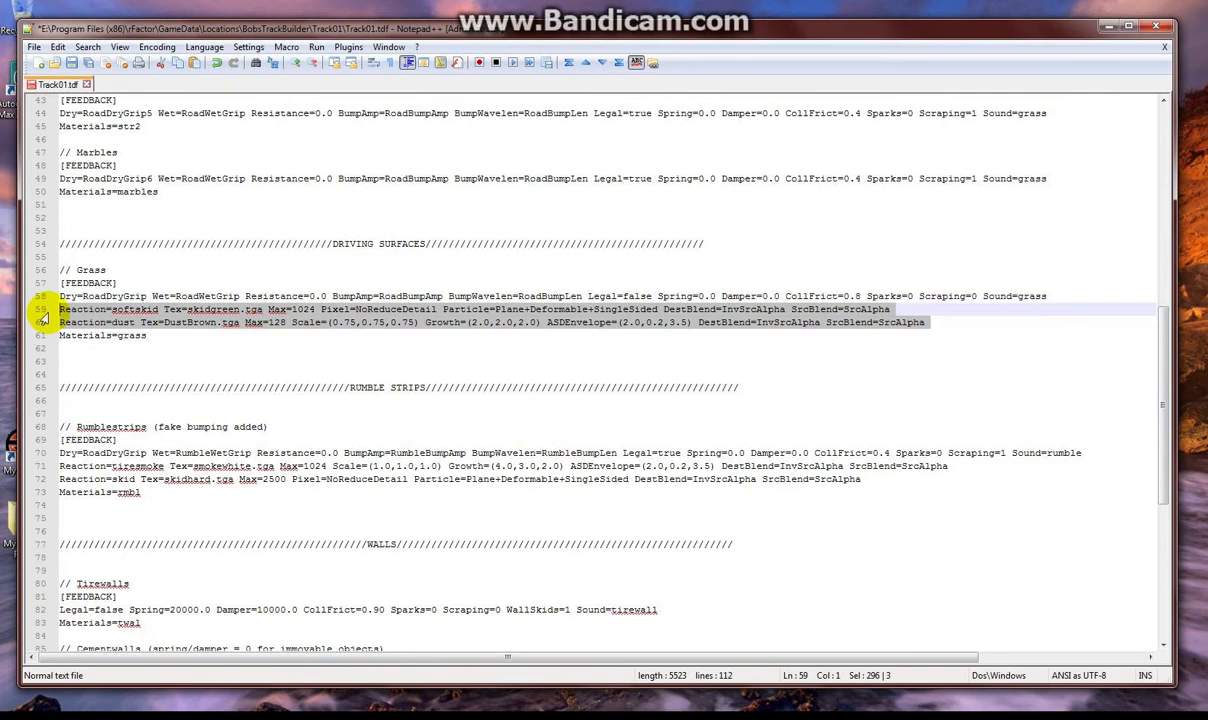
key("Delete")
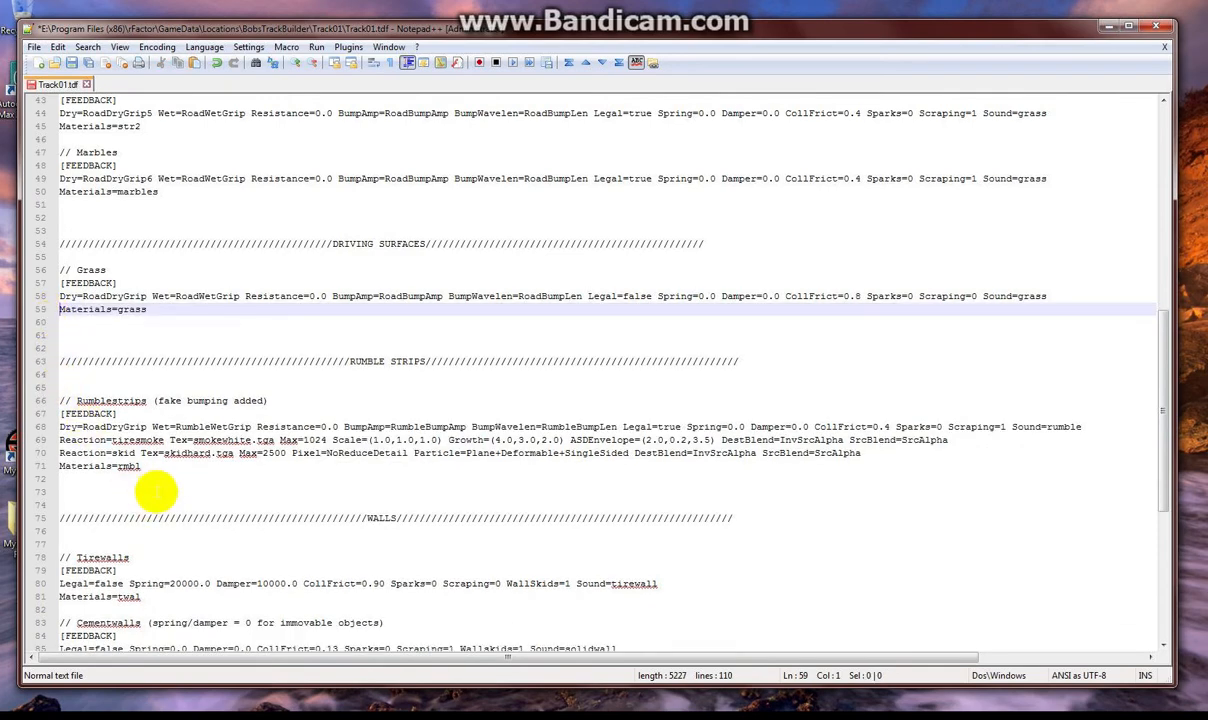
Step: Delete the RUMBLE STRIPS heading with its Rumblestrips block and trim the surplus blank lines above WALLS
left_click_drag(150, 479, 61, 336)
key("Delete")
key("BackSpace")
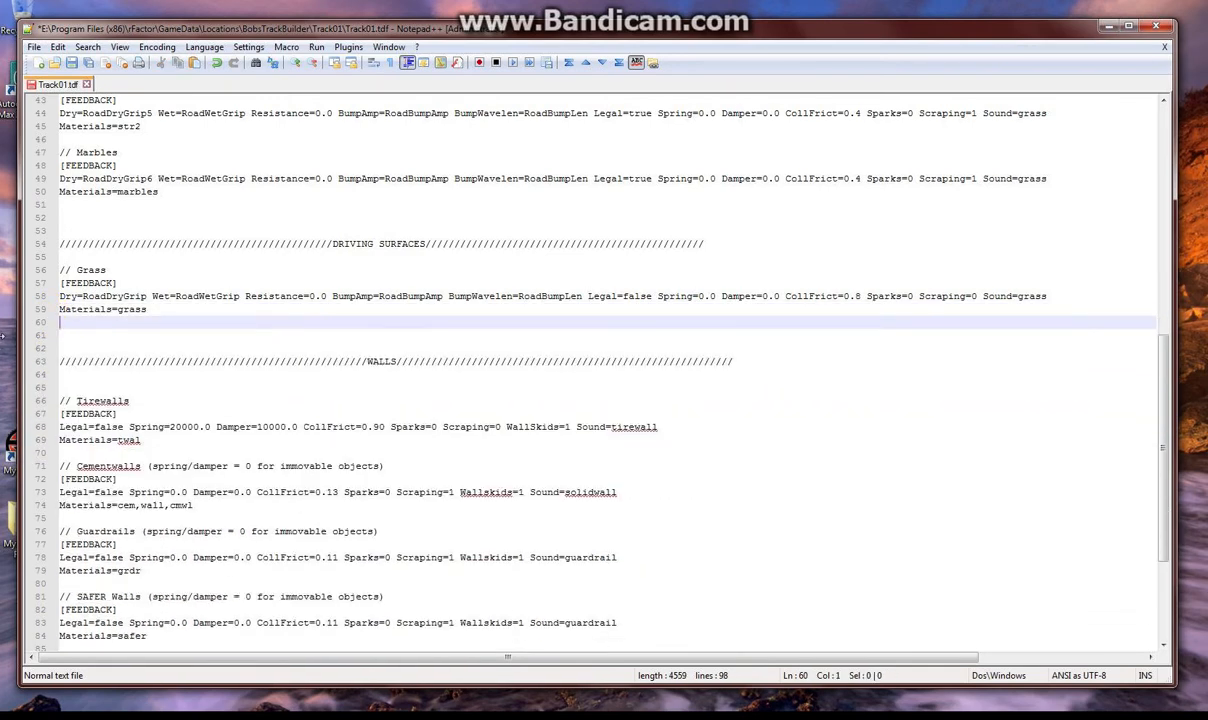
scroll(150, 470, "down", 1)
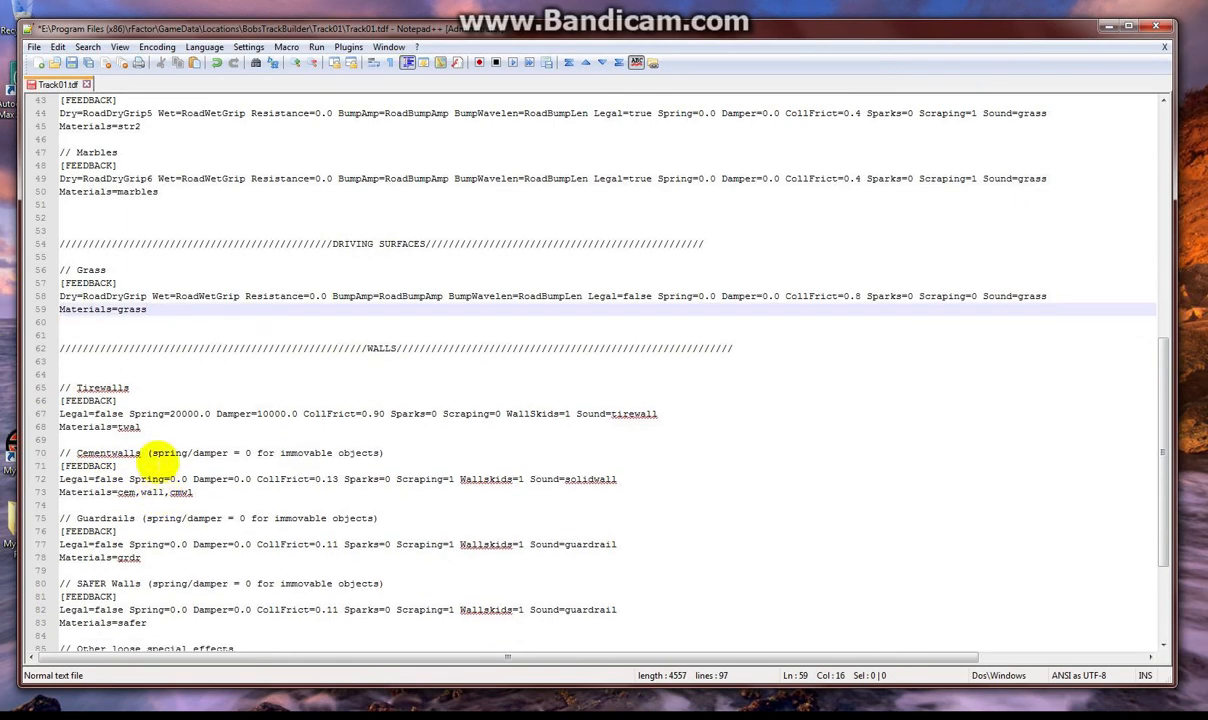
key("BackSpace")
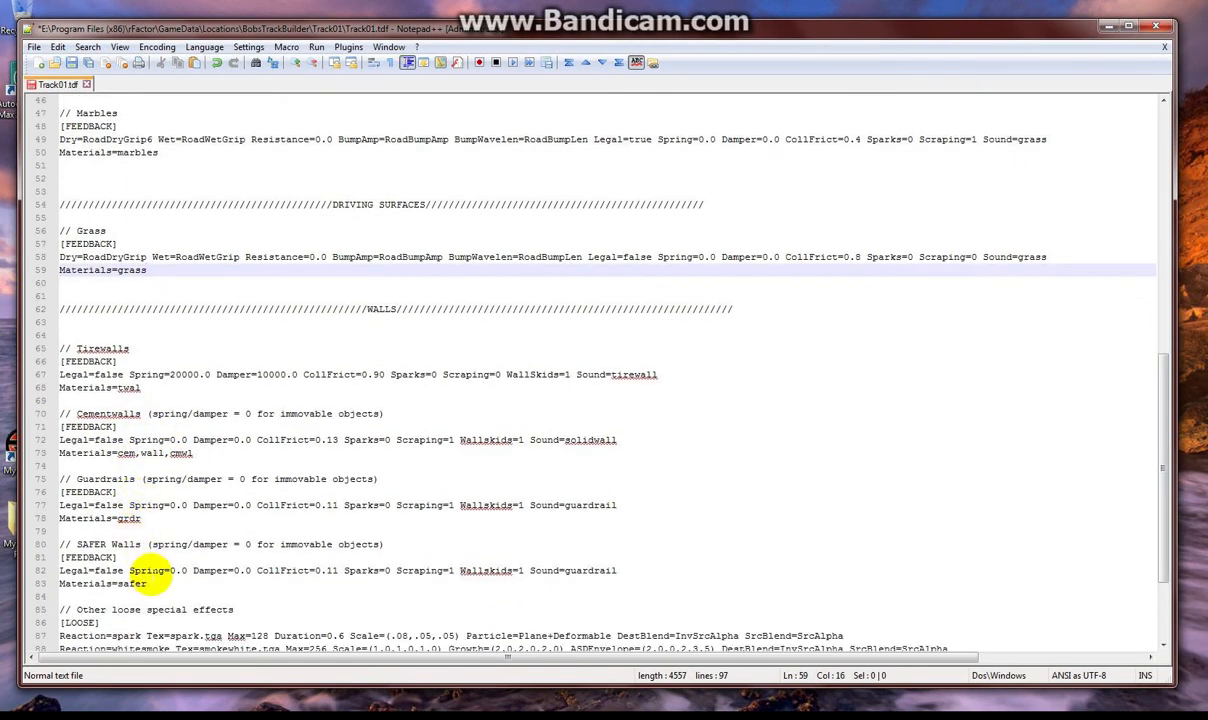
Step: Delete the Tirewalls, Guardrails and SAFER Walls feedback blocks from the WALLS section, keeping Cementwalls
left_click_drag(143, 388, 50, 323)
key("Delete")
left_click_drag(155, 460, 60, 410)
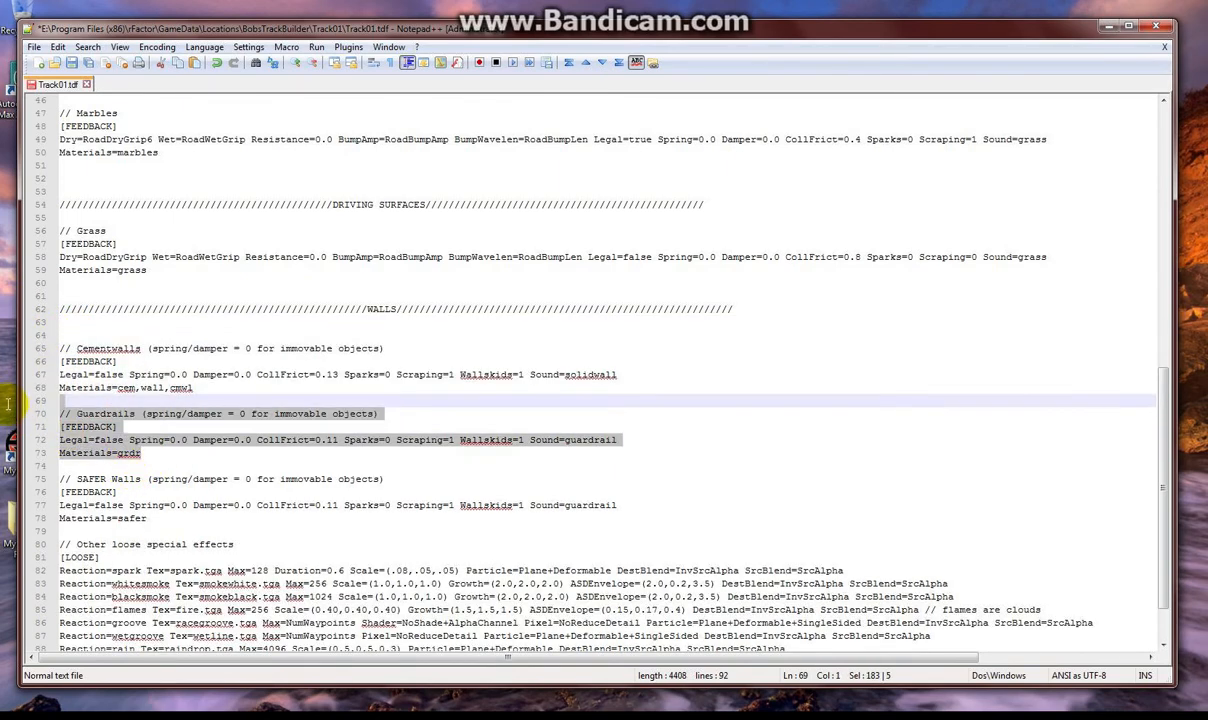
key("Delete")
left_click(147, 466)
left_click_drag(147, 466, 60, 413)
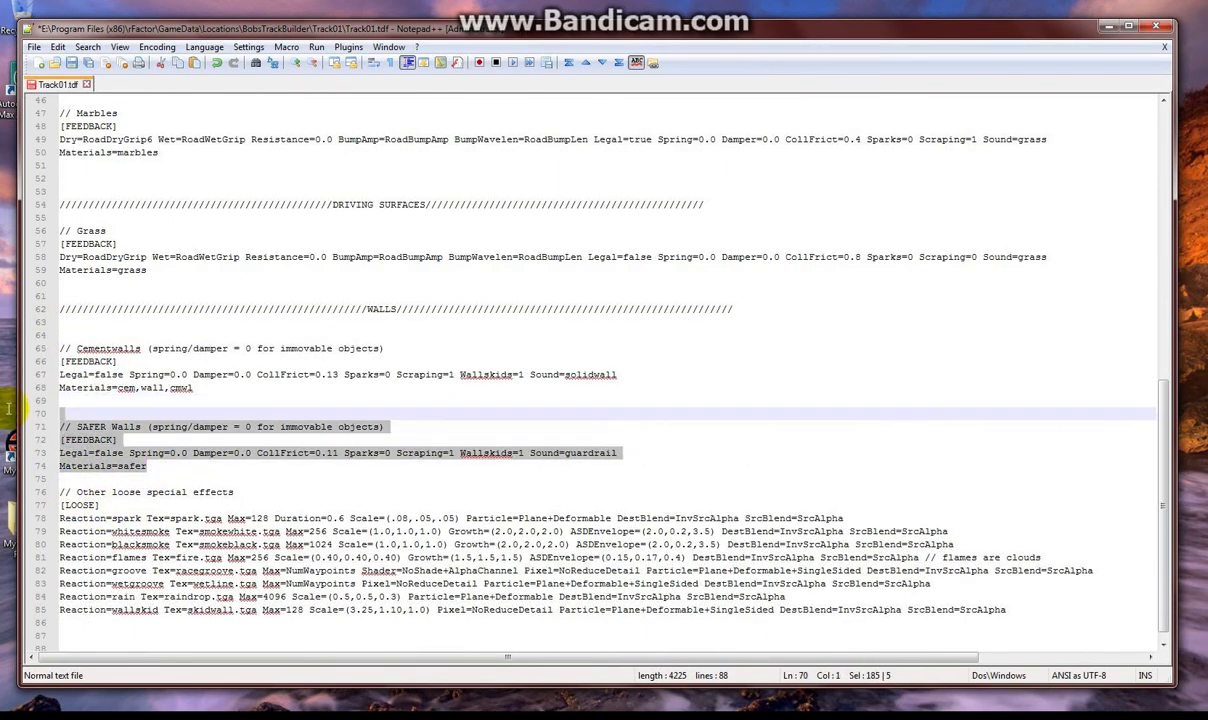
key("Delete")
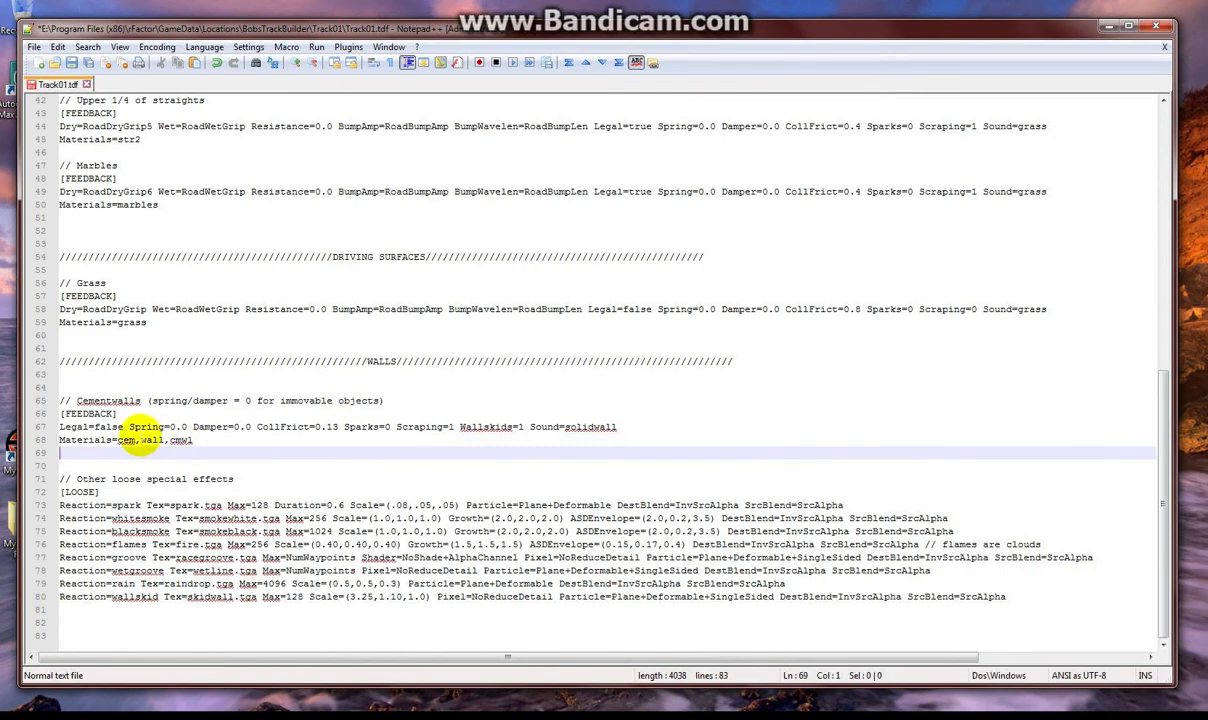
Step: Select the Cementwalls material names, check the wall's material name in Track01.scn in 3dSimEd, and return to Track01.tdf
left_click_drag(192, 440, 115, 439)
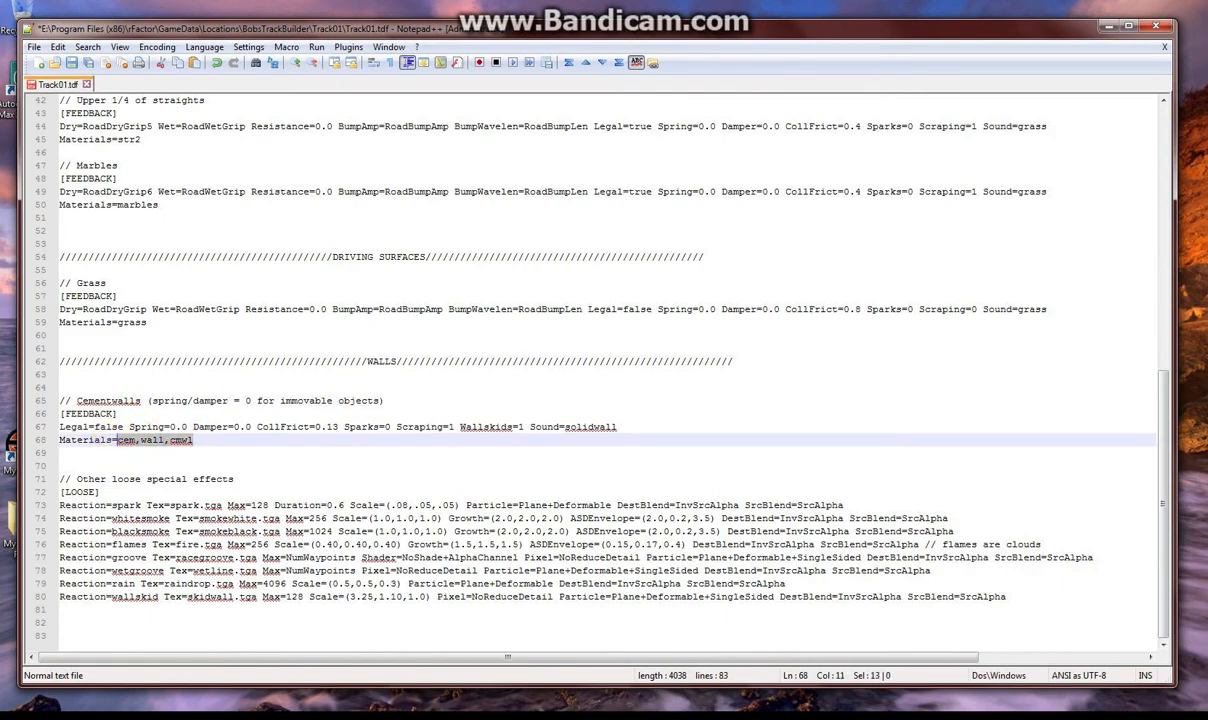
left_click(363, 692)
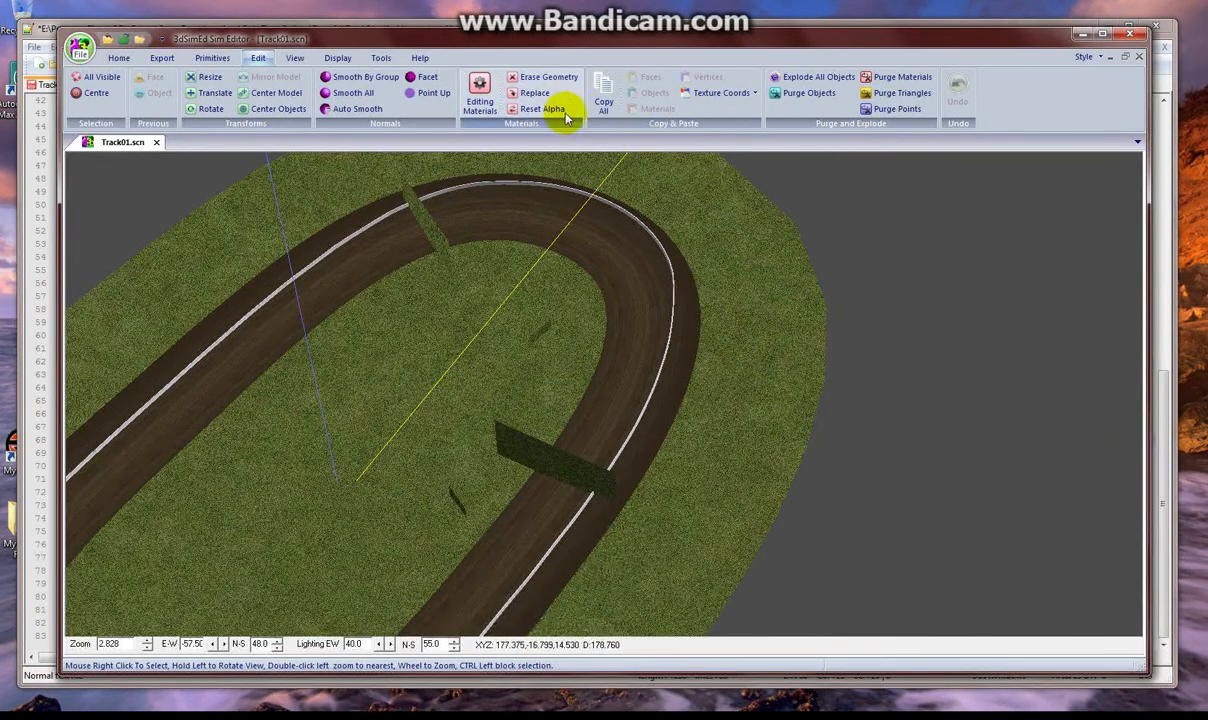
left_click(479, 92)
left_click_drag(650, 281, 647, 329)
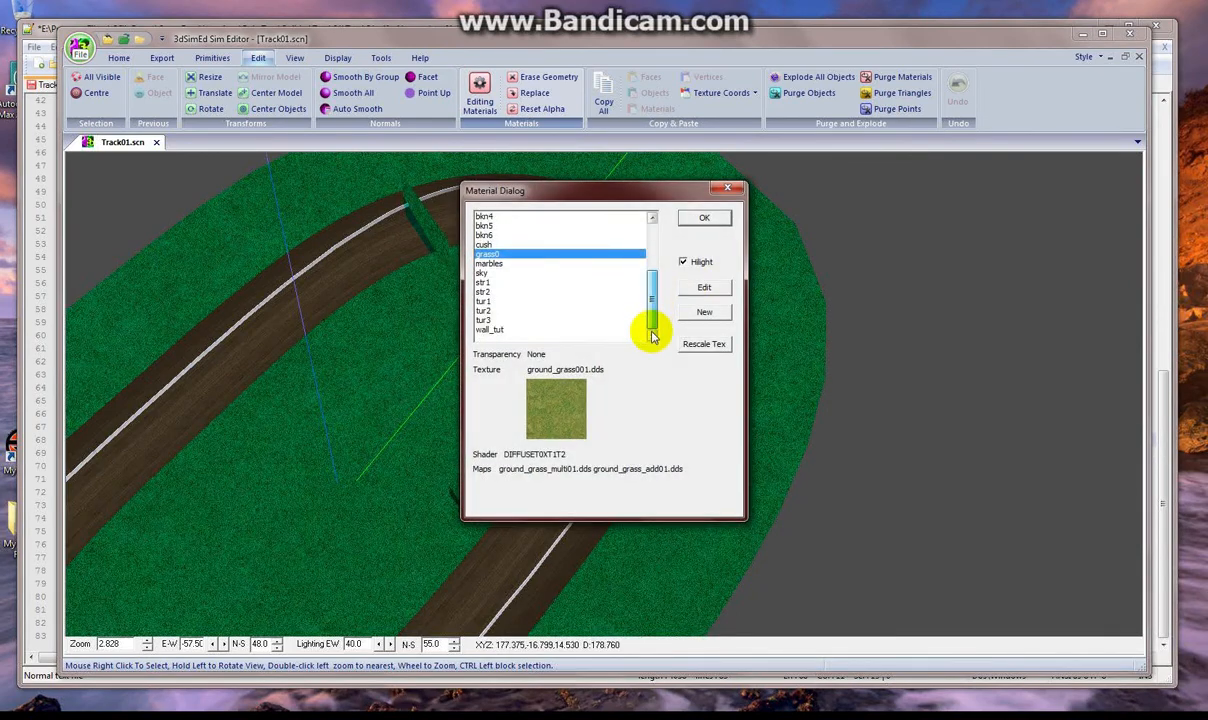
left_click(528, 329)
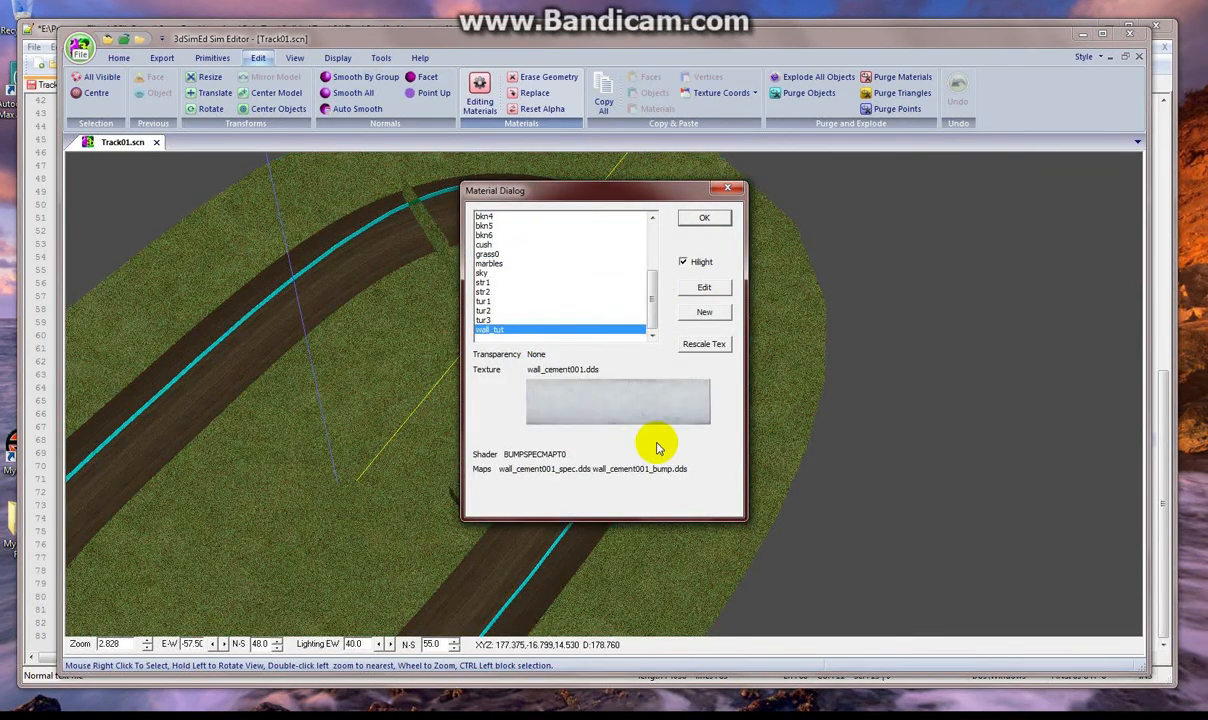
left_click(704, 217)
left_click(186, 714)
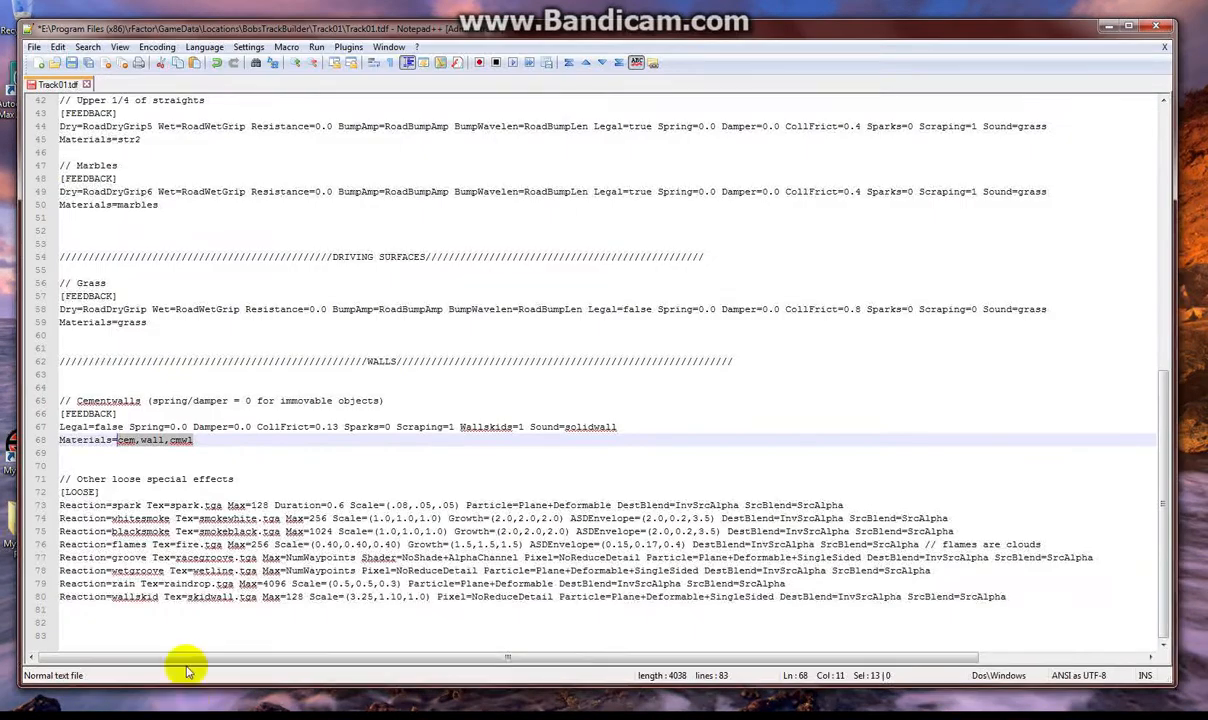
Step: Replace the Cementwalls block's material names with wall_tut and set its Sparks value to 1
type("wall_tut")
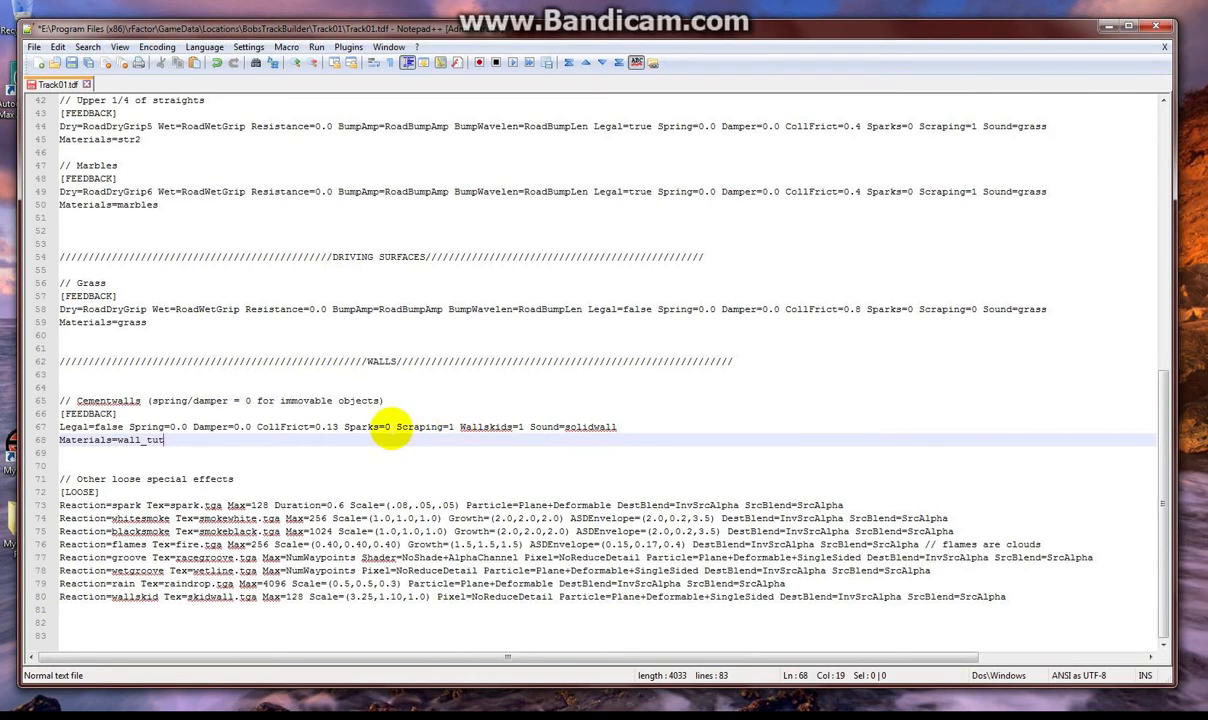
left_click(389, 426)
key("BackSpace")
type("1")
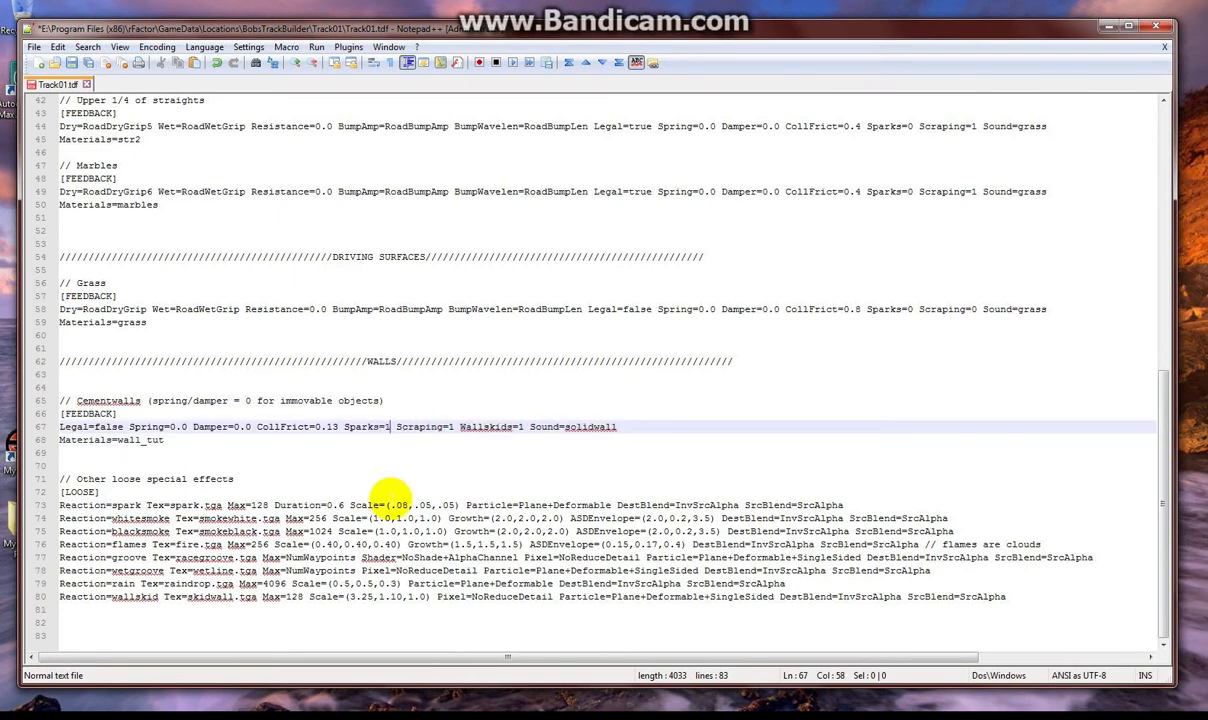
Step: Save Track01.tdf and go back to the [TRACKVARS] block at the start of the file
left_click(78, 62)
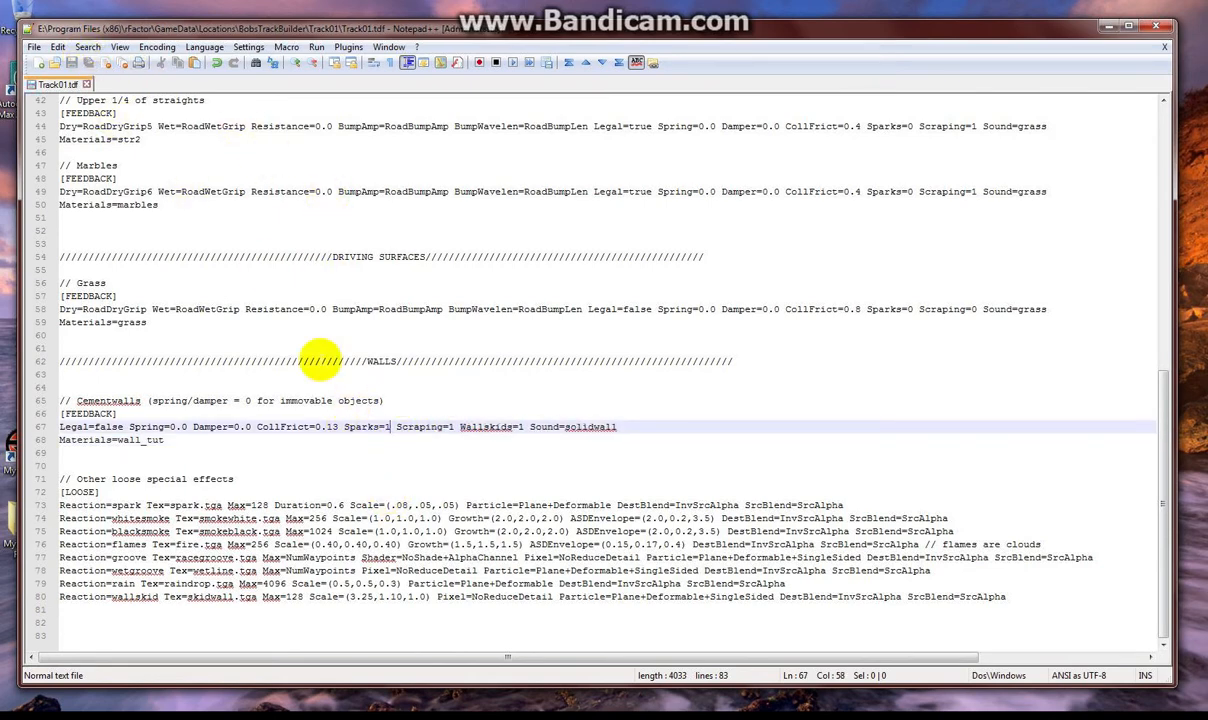
scroll(256, 432, "up", 1)
scroll(256, 432, "up", 8)
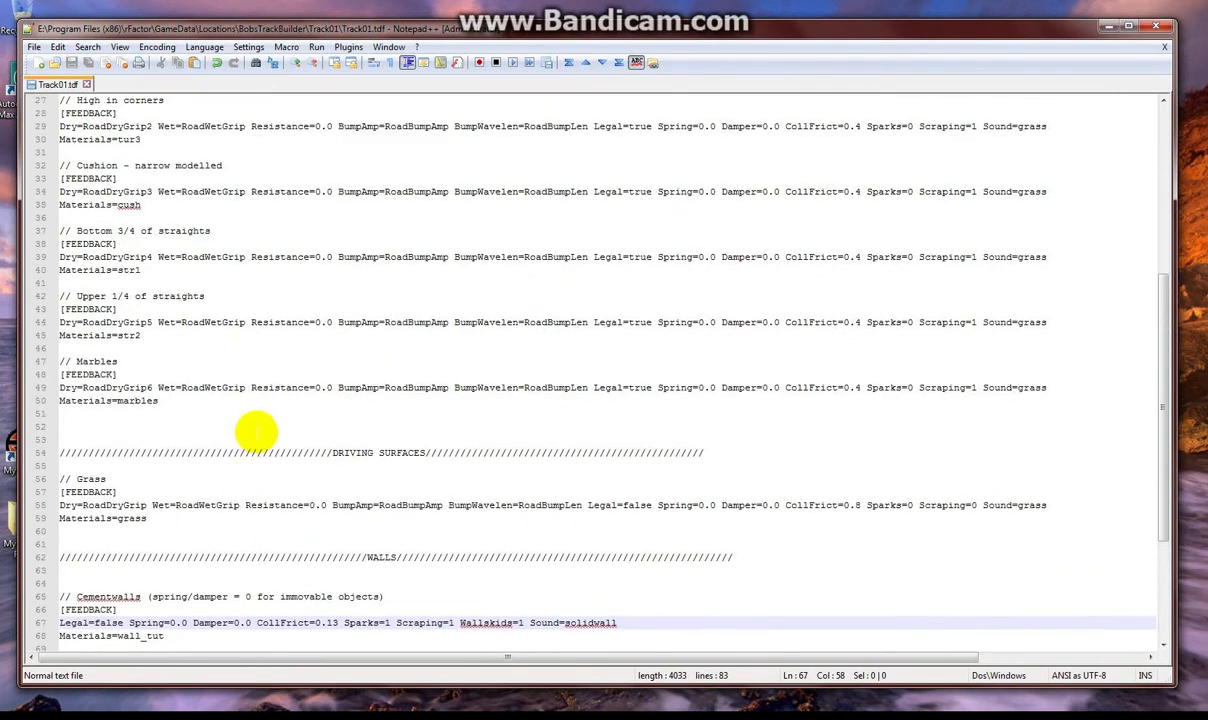
scroll(256, 432, "up", 5)
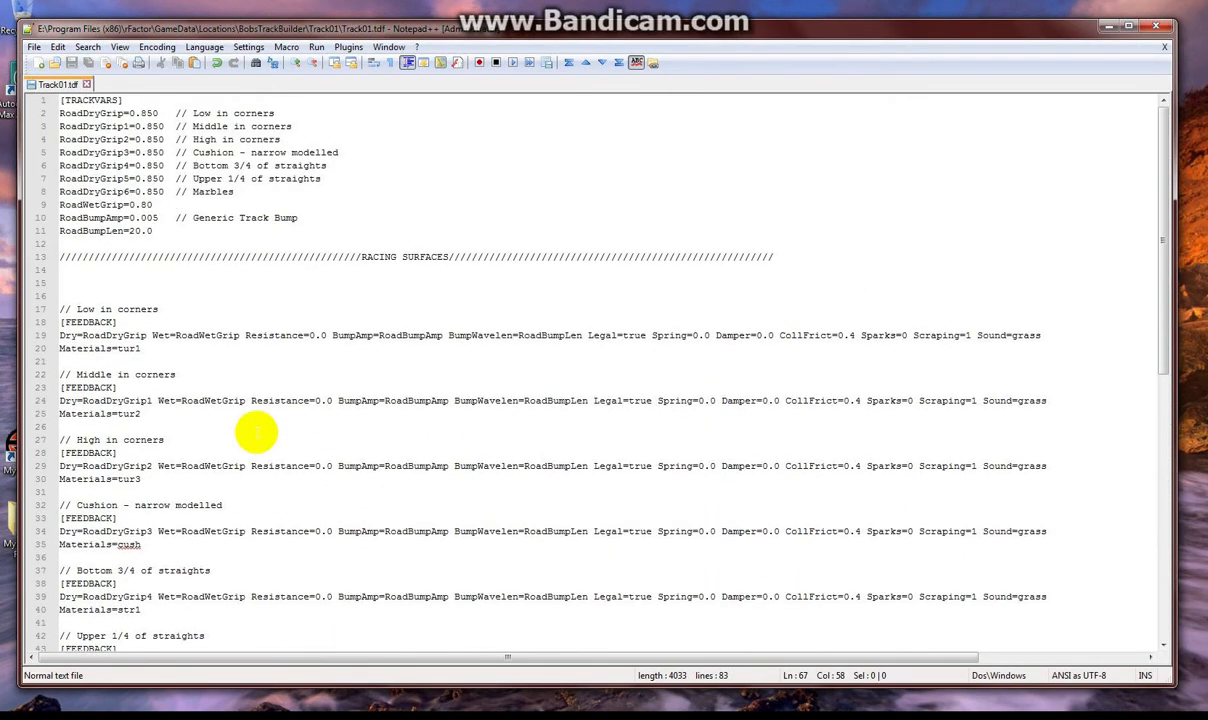